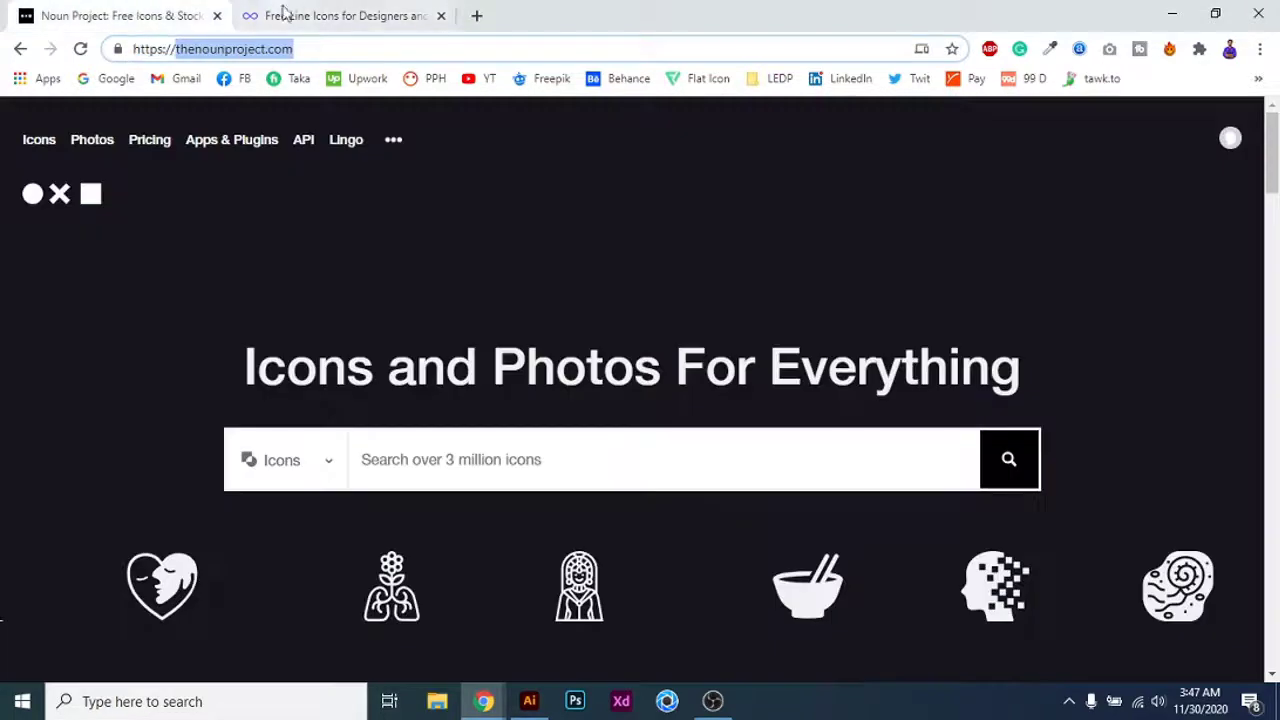
# Examine the web addresses of the Noun Project and LineIcons sites and look over the LineIcons homepage
pyautogui.click(343, 17)
pyautogui.click(326, 45)
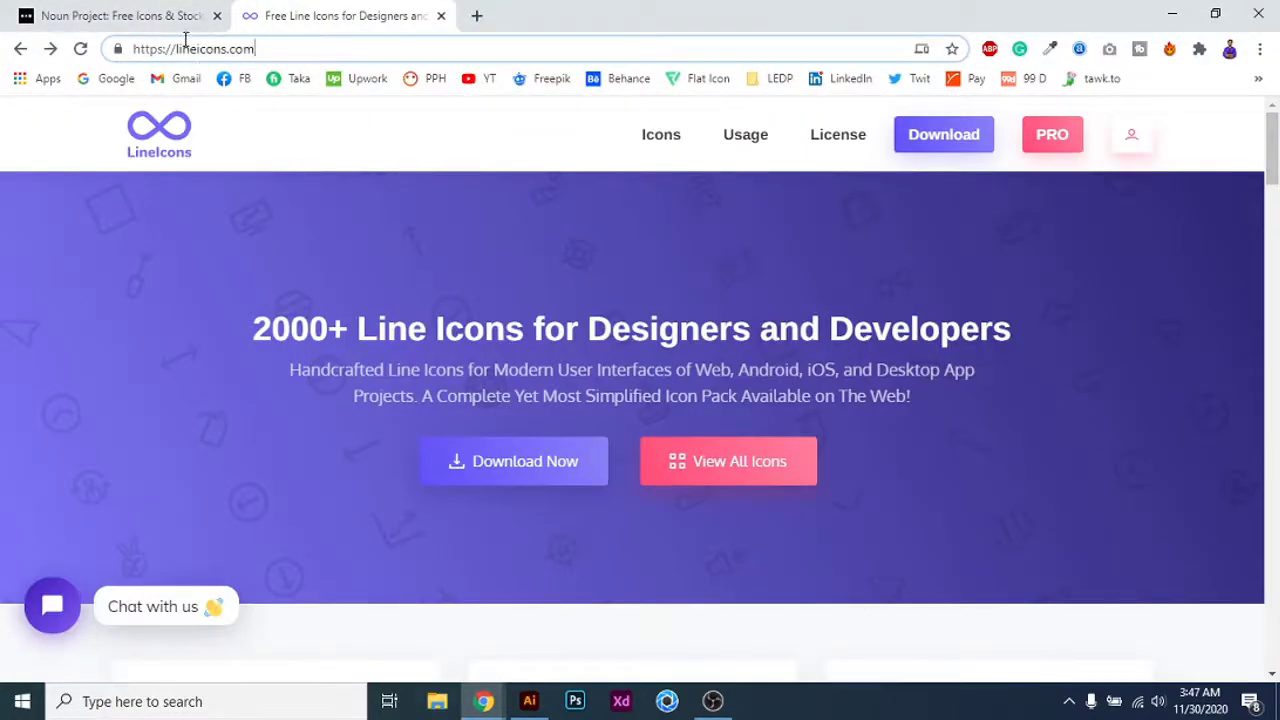
pyautogui.click(115, 11)
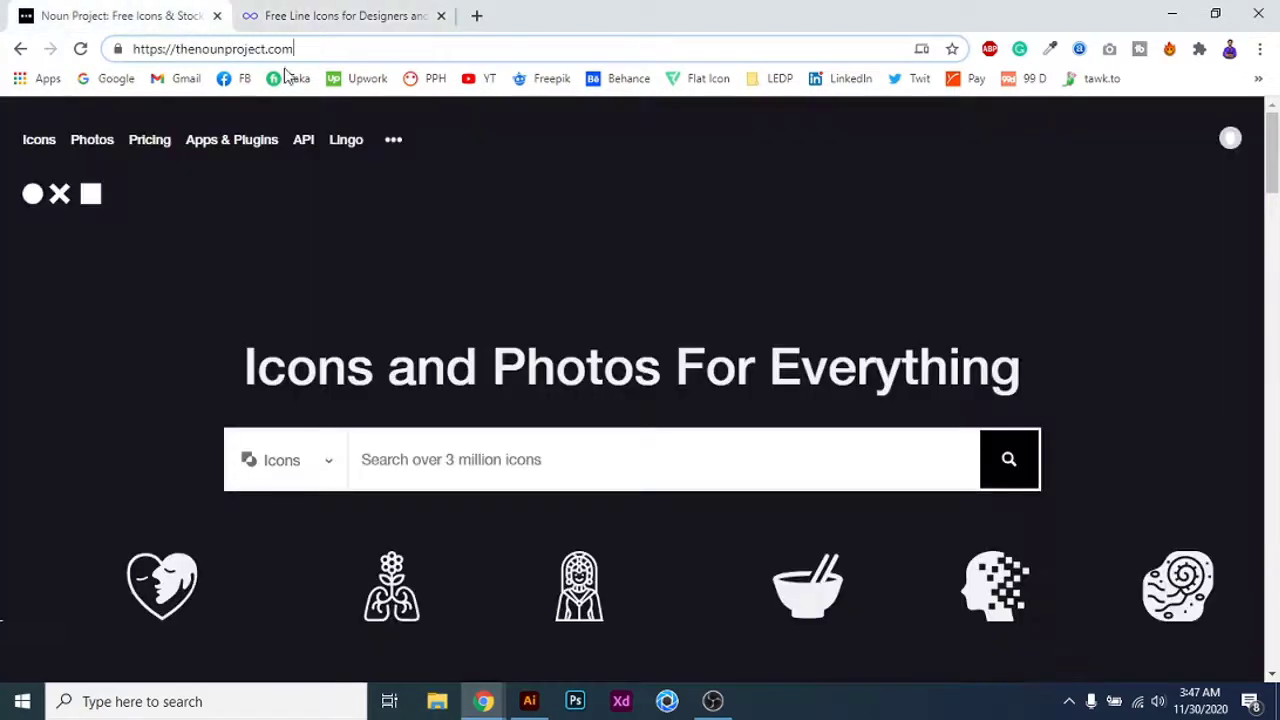
pyautogui.click(347, 49)
pyautogui.click(325, 16)
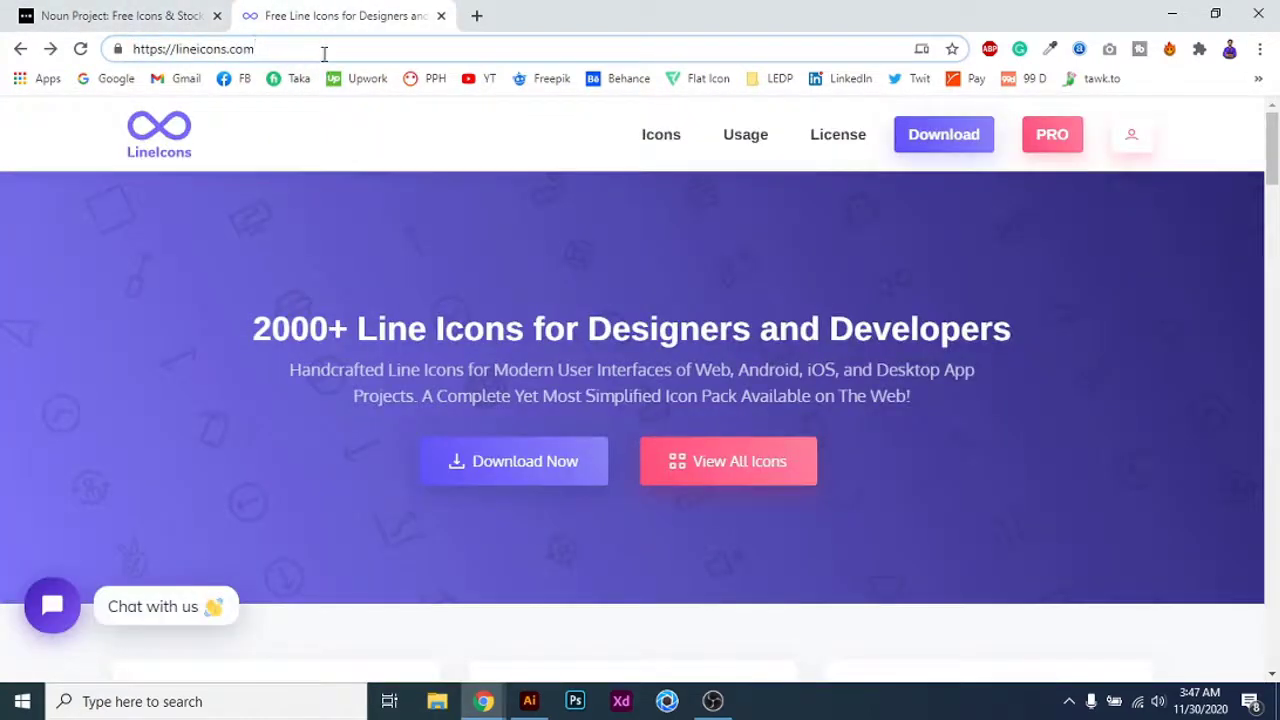
pyautogui.moveTo(324, 53); pyautogui.dragTo(110, 53)
pyautogui.click(330, 254)
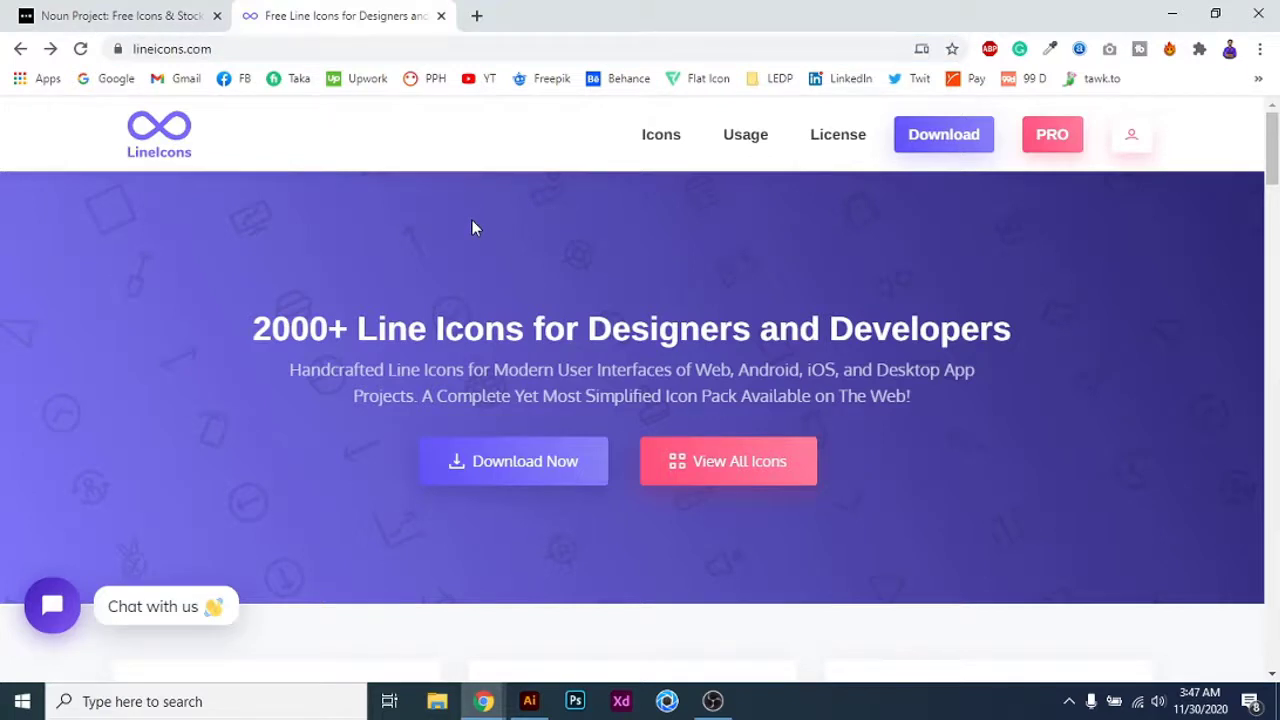
pyautogui.scroll(-5, 471, 228)
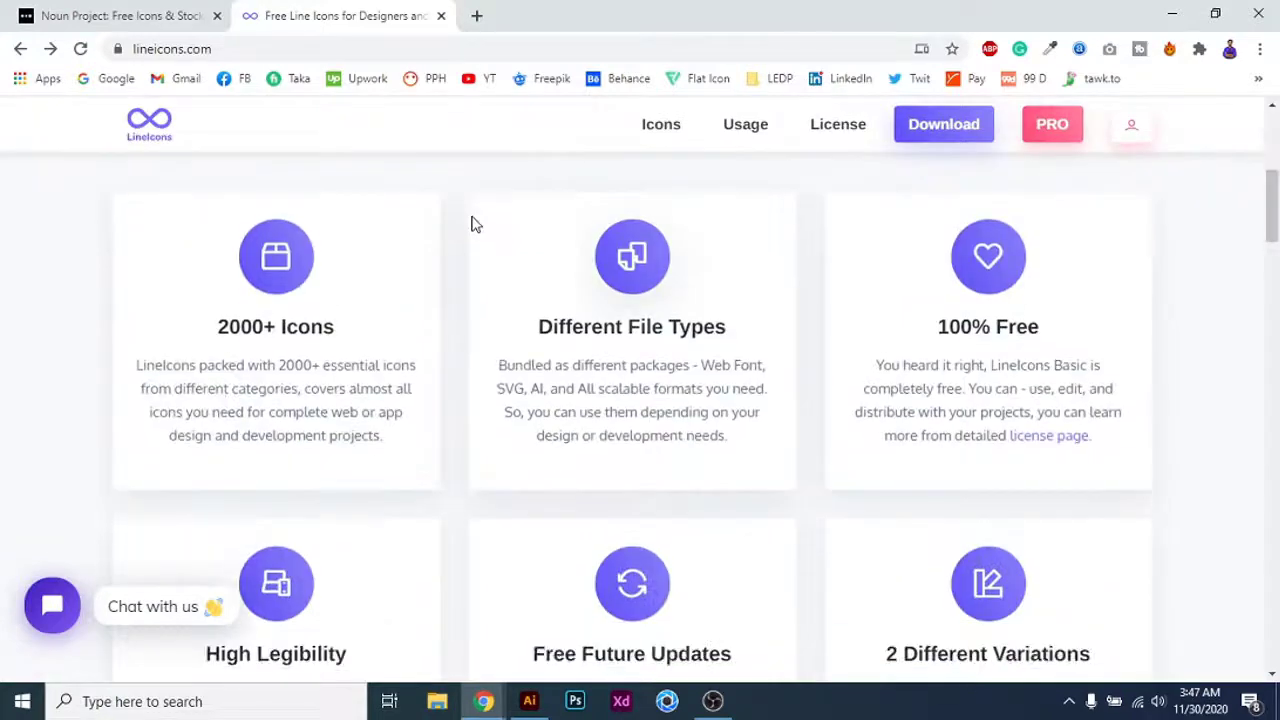
pyautogui.scroll(5, 471, 224)
pyautogui.scroll(-1, 471, 224)
pyautogui.scroll(1, 390, 200)
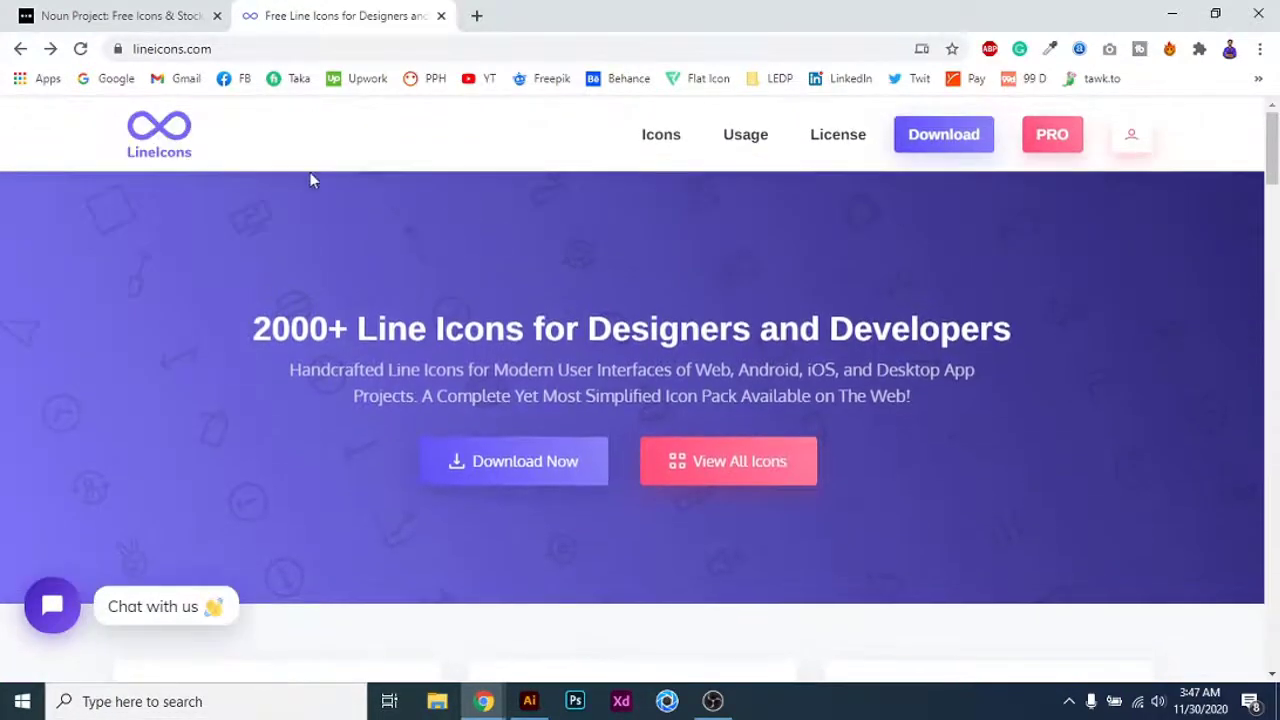
# Return to the Noun Project site and look over its homepage and sample icons
pyautogui.click(200, 15)
pyautogui.click(280, 16)
pyautogui.click(115, 16)
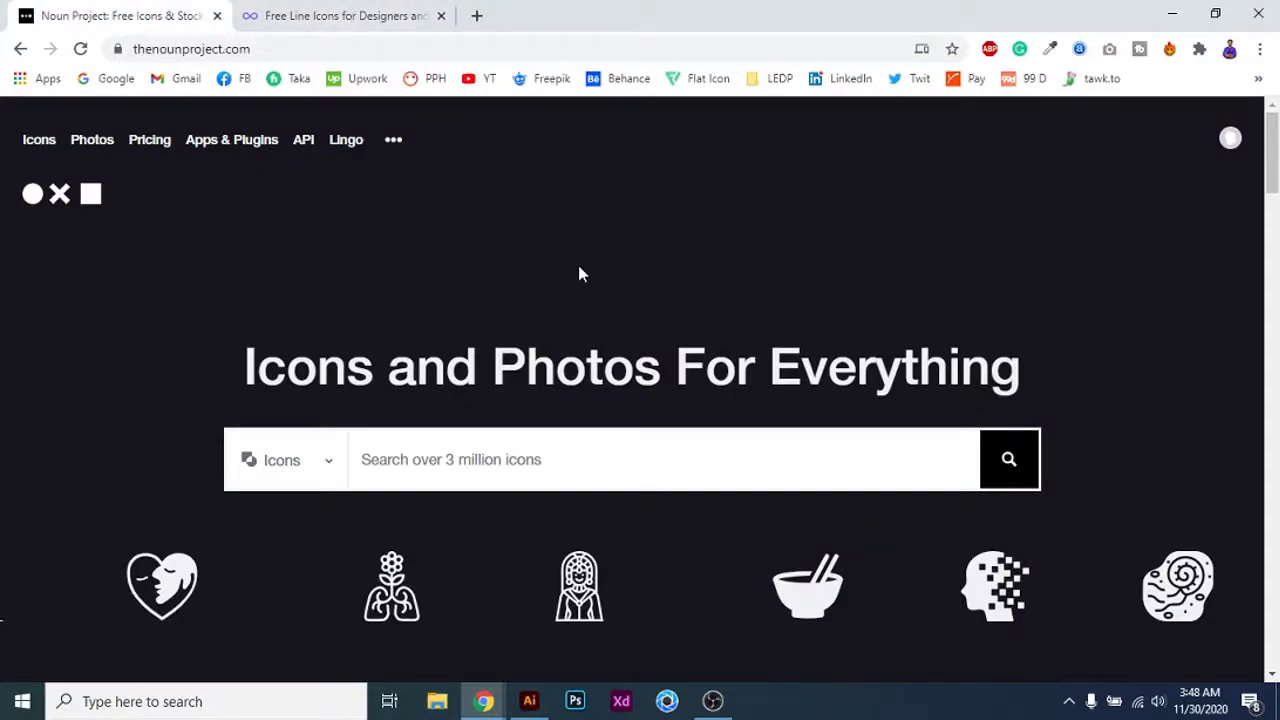
pyautogui.scroll(-4, 578, 274)
pyautogui.scroll(4, 578, 274)
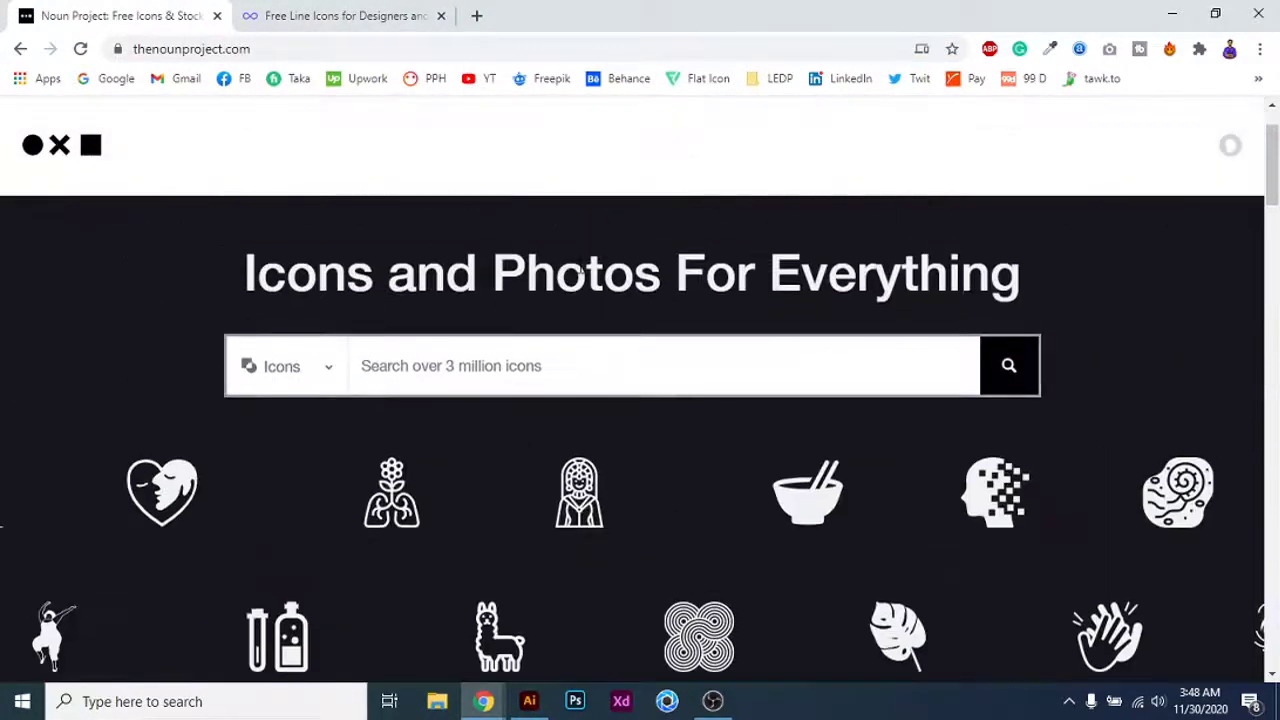
pyautogui.scroll(-3, 578, 274)
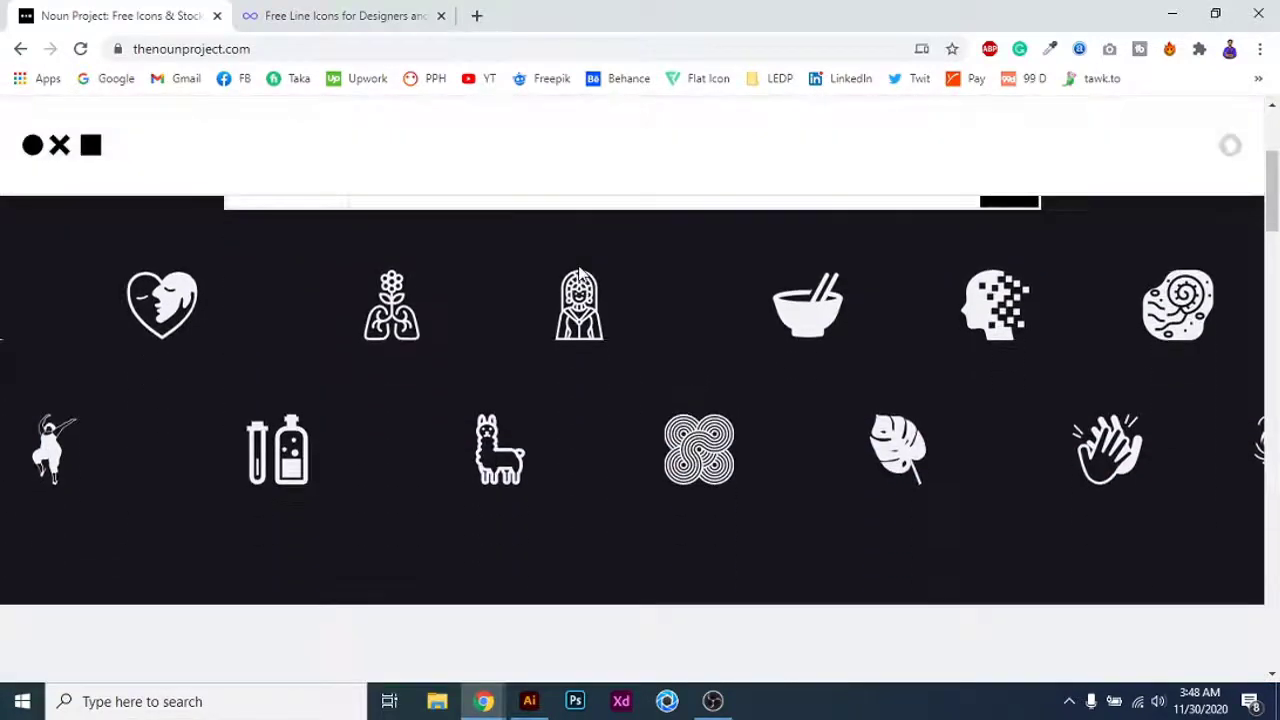
pyautogui.scroll(3, 578, 274)
pyautogui.scroll(-3, 578, 274)
pyautogui.scroll(2, 522, 398)
# Search the Noun Project icons for "home" using the suggested search term
pyautogui.click(560, 380)
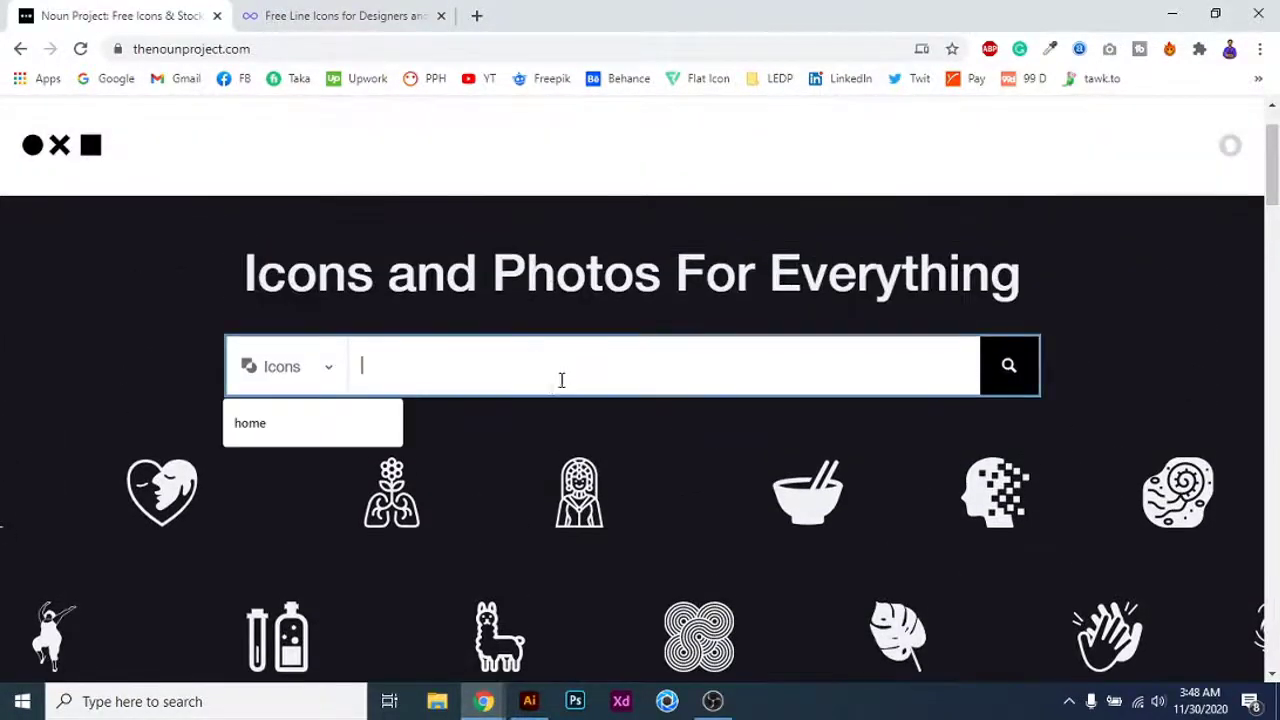
pyautogui.scroll(-1, 560, 380)
pyautogui.scroll(1, 469, 337)
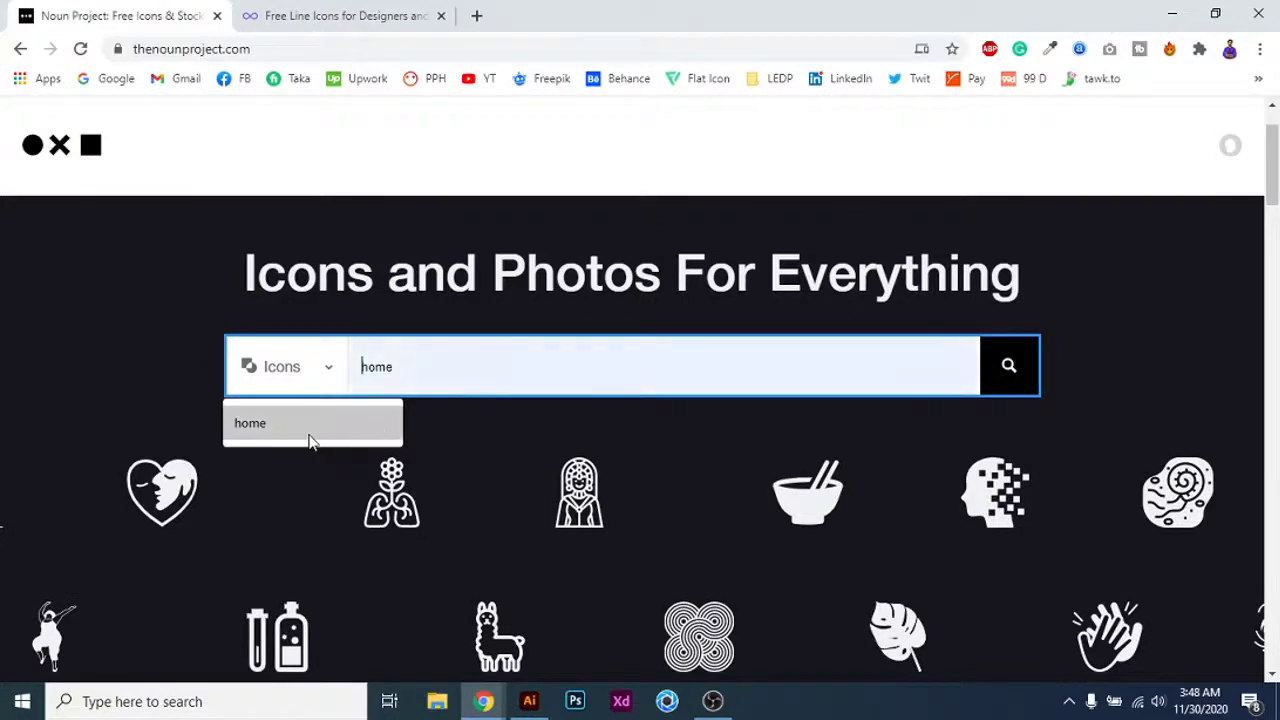
pyautogui.click(309, 438)
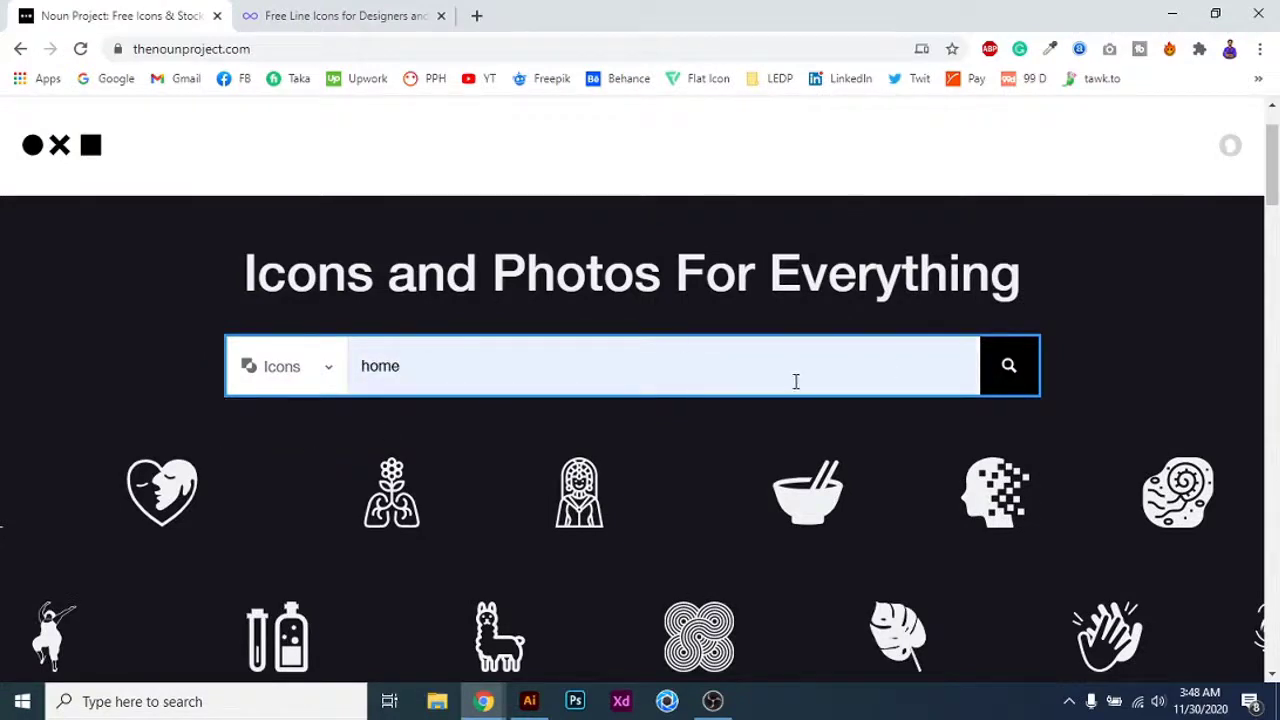
pyautogui.click(996, 381)
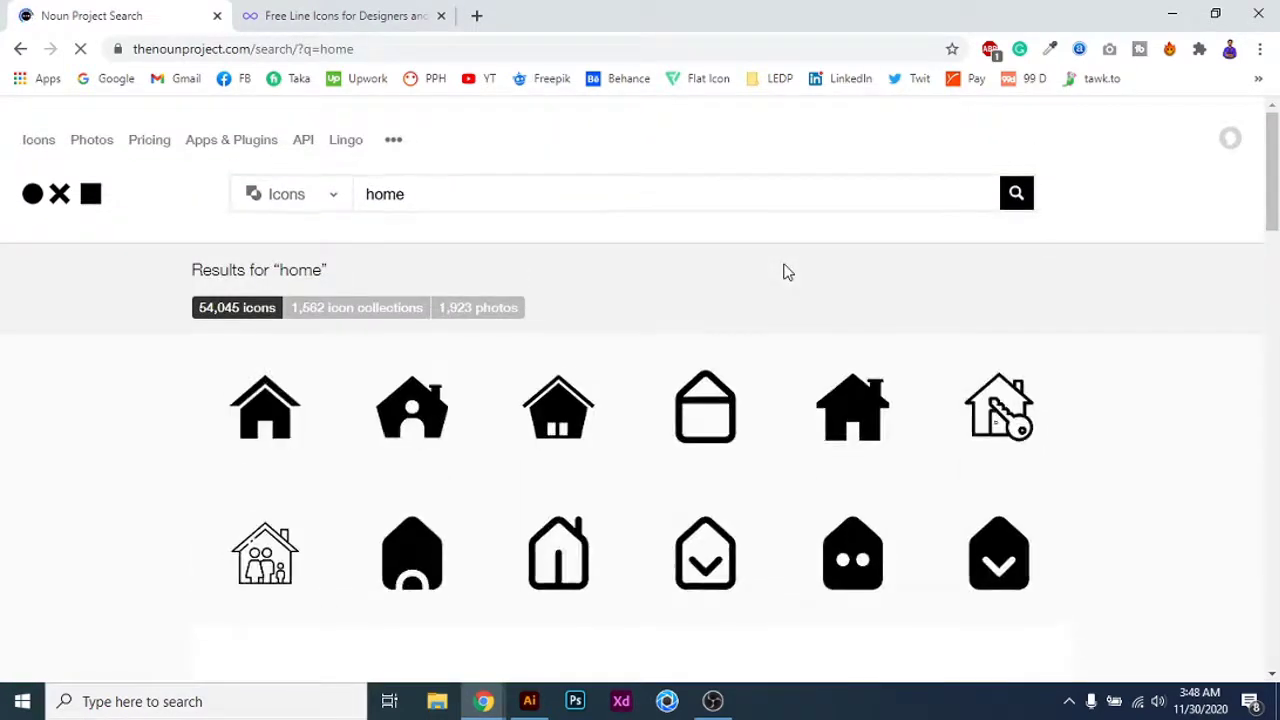
# Open the thenounproject.com homepage in a new incognito window, without the search part of the suggested address
pyautogui.hotkey('ctrl', 'shift', 'n')
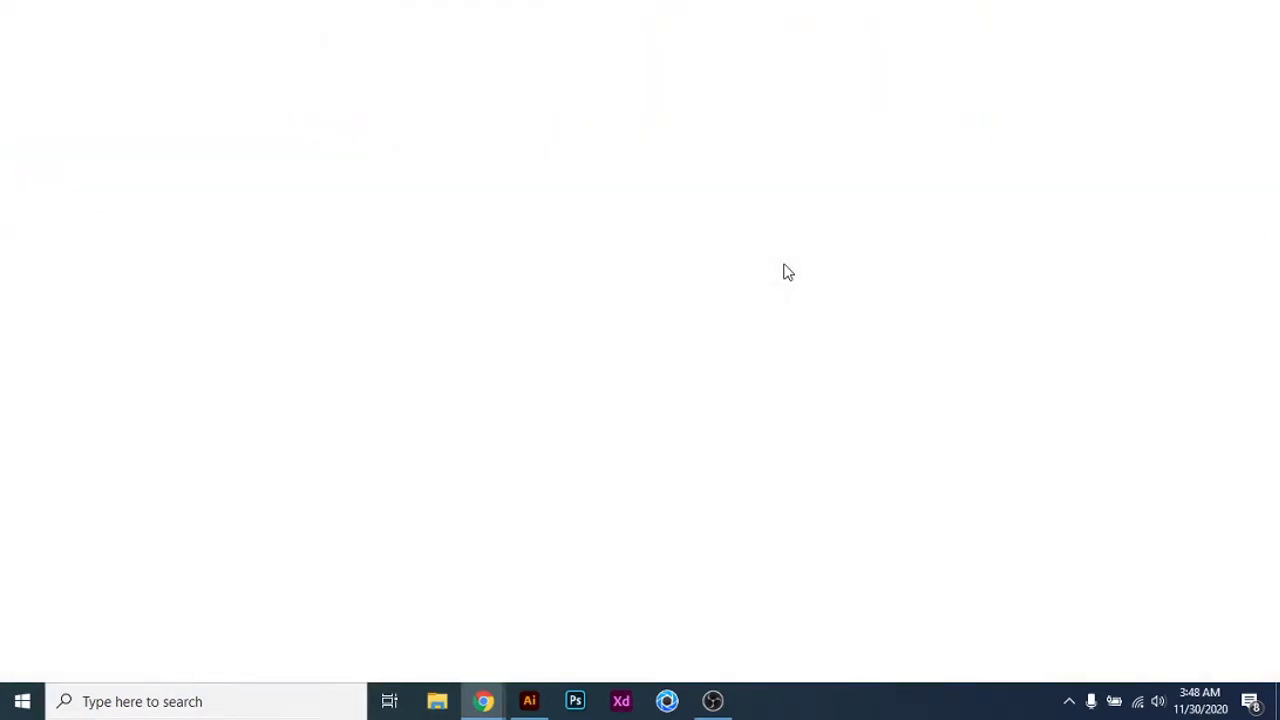
pyautogui.write('the')
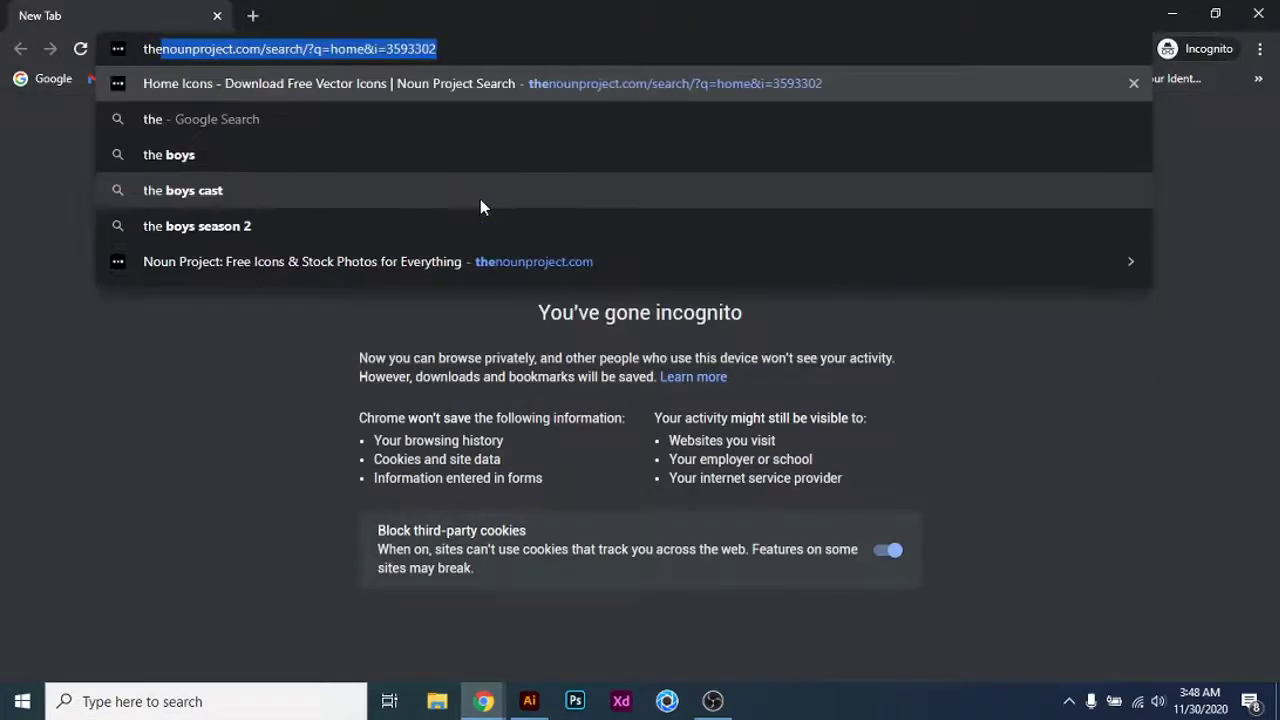
pyautogui.press('Right')
pyautogui.press('BackSpace')
pyautogui.press('BackSpace')
pyautogui.press('BackSpace')
pyautogui.press('BackSpace')
pyautogui.press('BackSpace')
pyautogui.press('BackSpace')
pyautogui.press('BackSpace')
pyautogui.press('BackSpace')
pyautogui.press('BackSpace')
pyautogui.press('BackSpace')
pyautogui.press('BackSpace')
pyautogui.press('BackSpace')
pyautogui.press('BackSpace')
pyautogui.press('BackSpace')
pyautogui.press('BackSpace')
pyautogui.press('BackSpace')
pyautogui.press('BackSpace')
pyautogui.press('BackSpace')
pyautogui.press('BackSpace')
pyautogui.press('BackSpace')
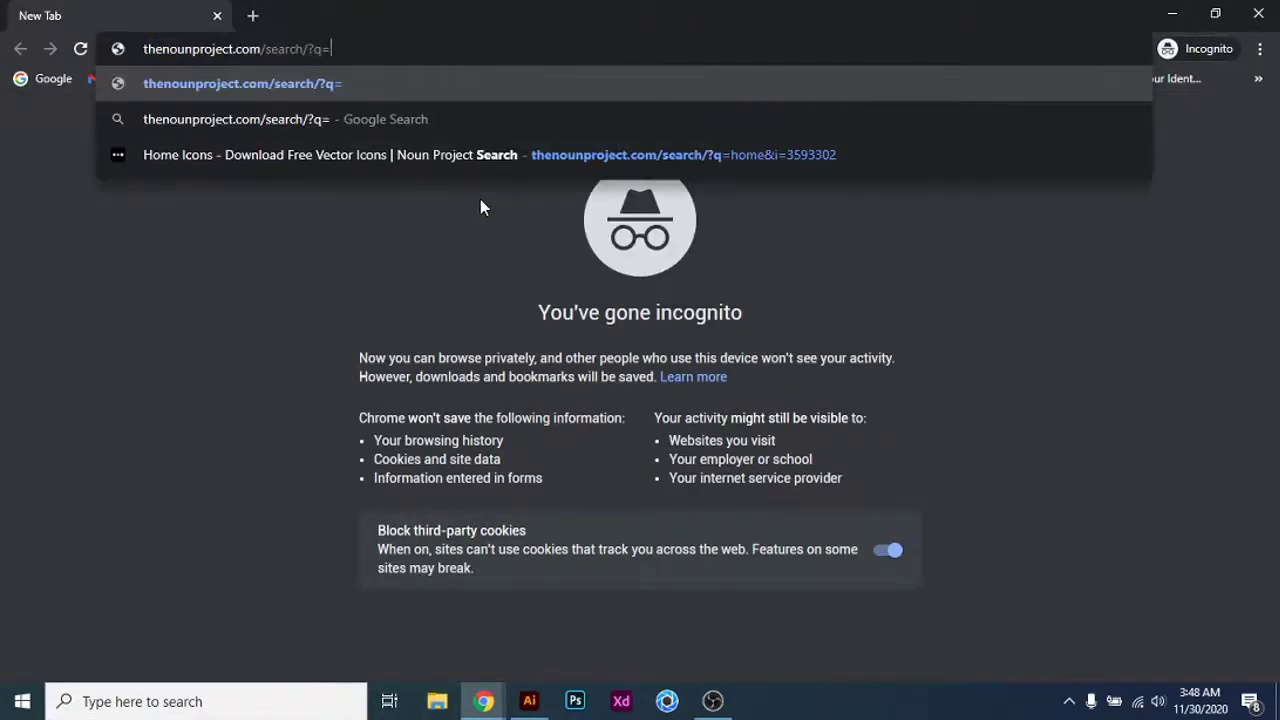
pyautogui.press('BackSpace')
pyautogui.press('Return')
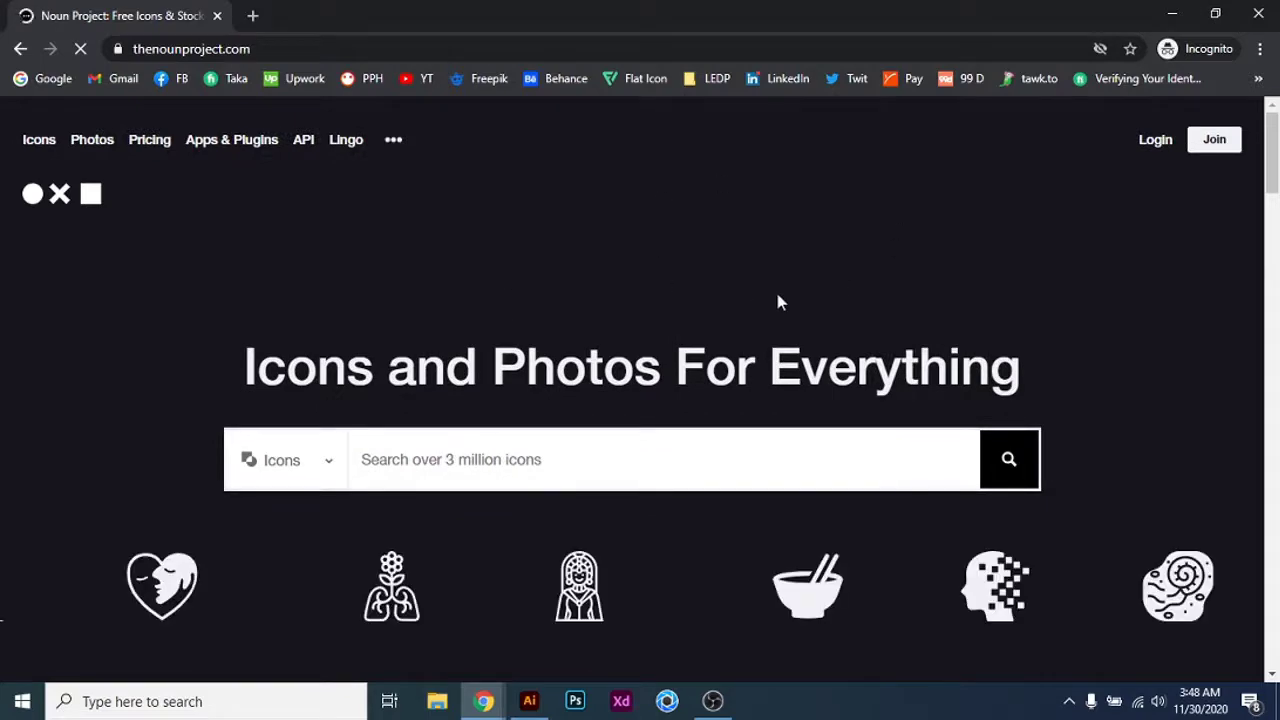
# Search the Noun Project for "home" icons in the incognito window
pyautogui.scroll(-5, 777, 298)
pyautogui.scroll(5, 777, 298)
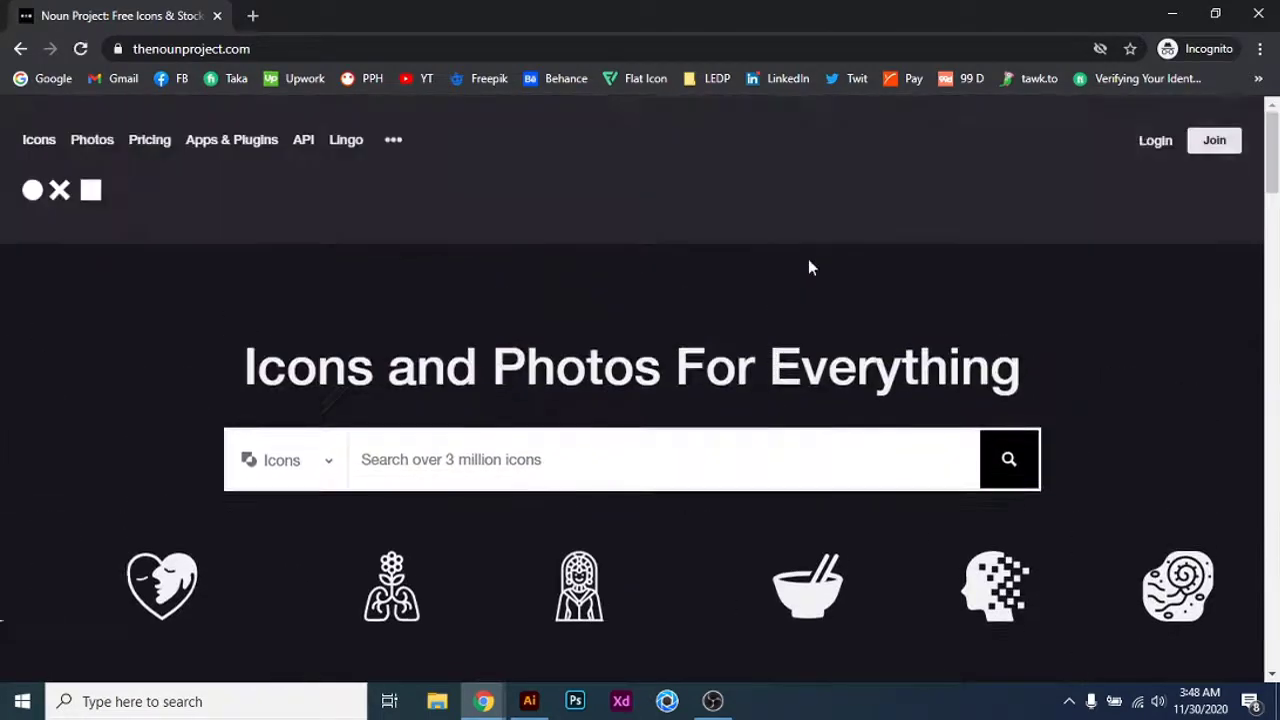
pyautogui.scroll(-5, 809, 263)
pyautogui.scroll(5, 583, 471)
pyautogui.click(595, 472)
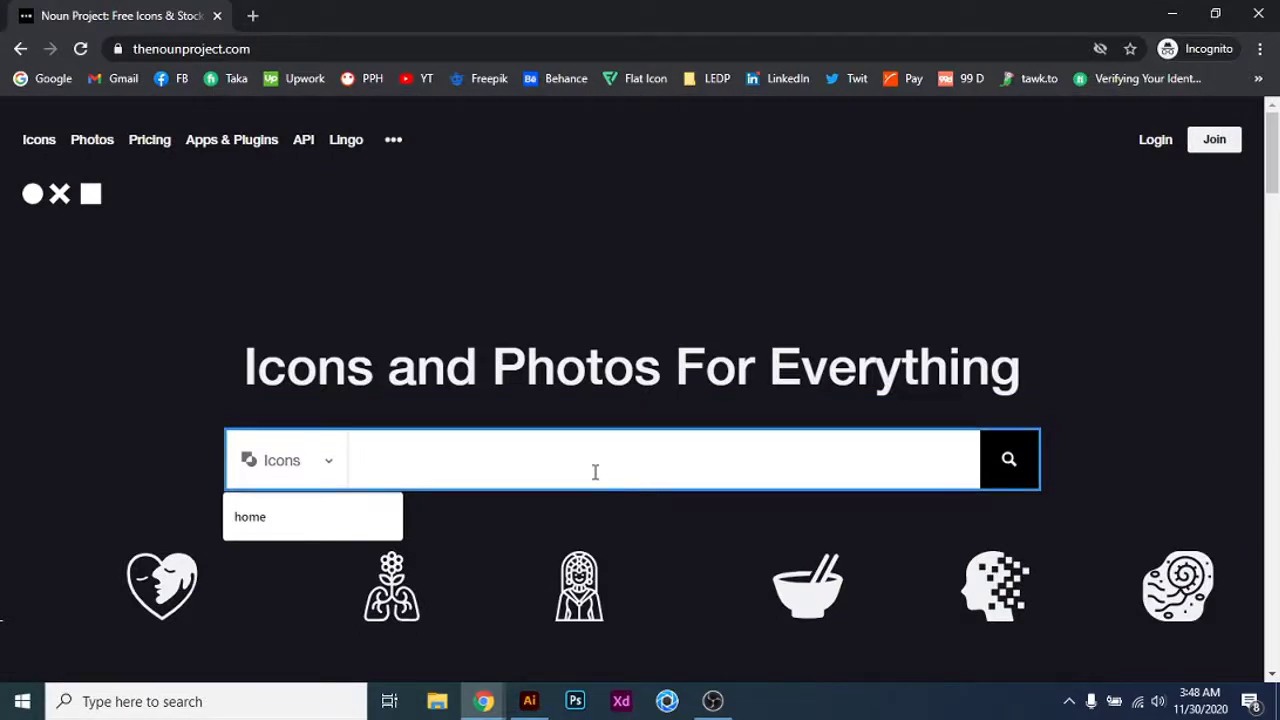
pyautogui.write('home')
pyautogui.press('Return')
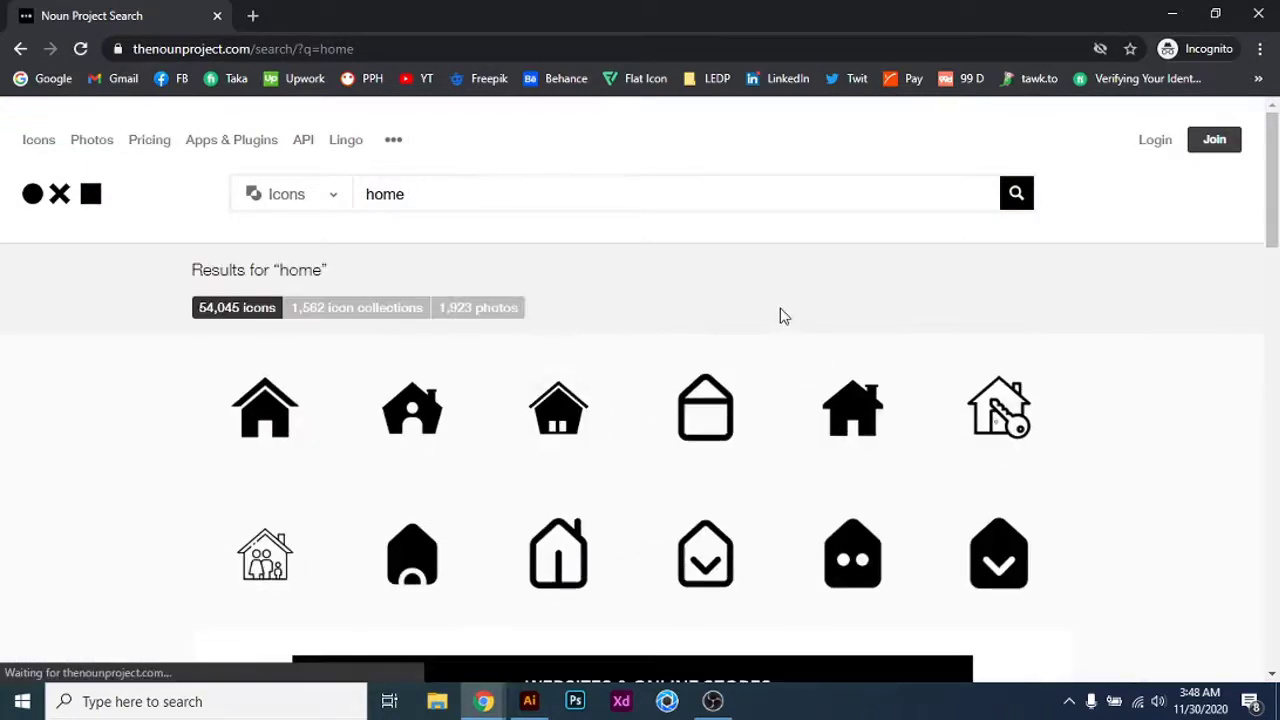
# Open the solid house icon with a flat-topped chimney from the results and request the icon while logged out
pyautogui.scroll(-1, 783, 313)
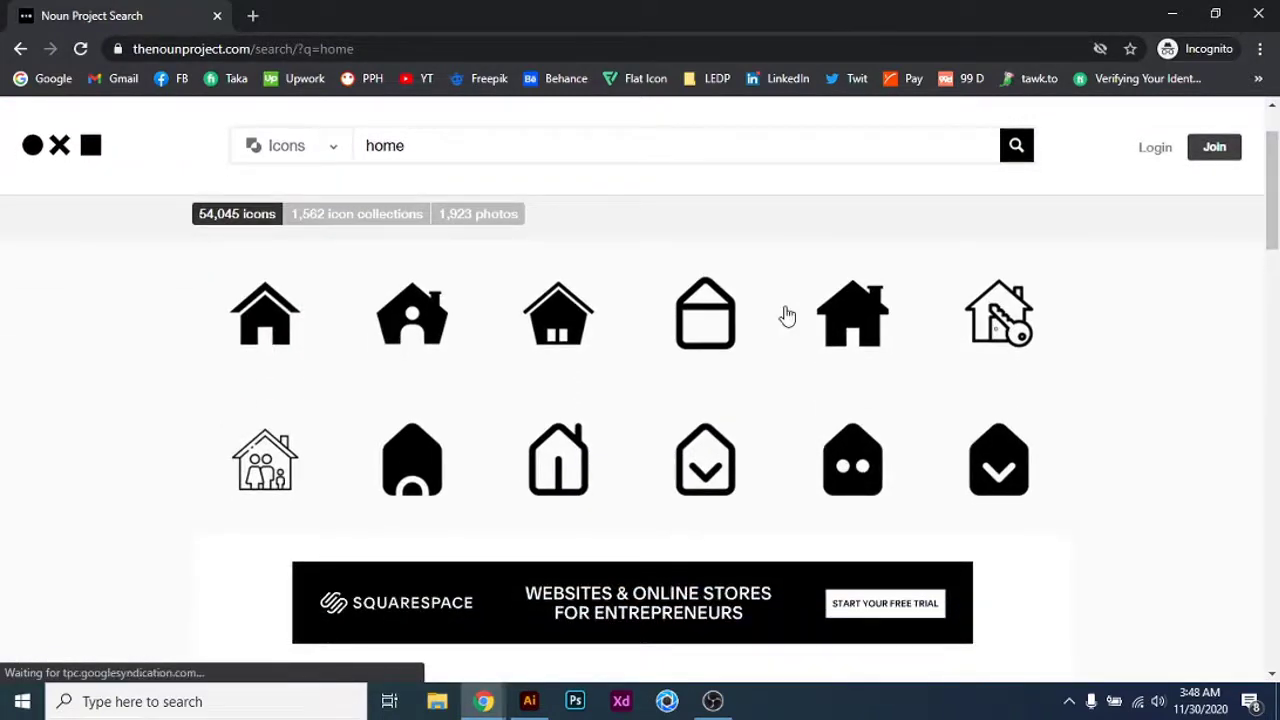
pyautogui.click(873, 314)
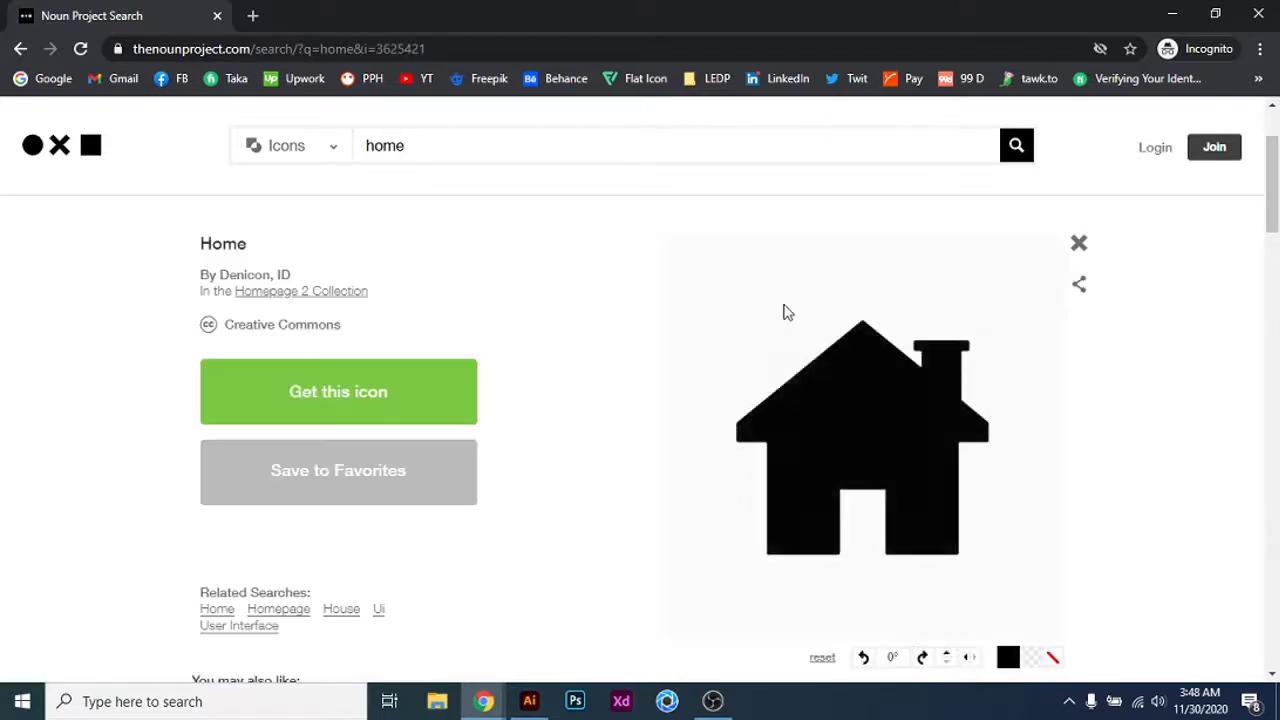
pyautogui.click(410, 391)
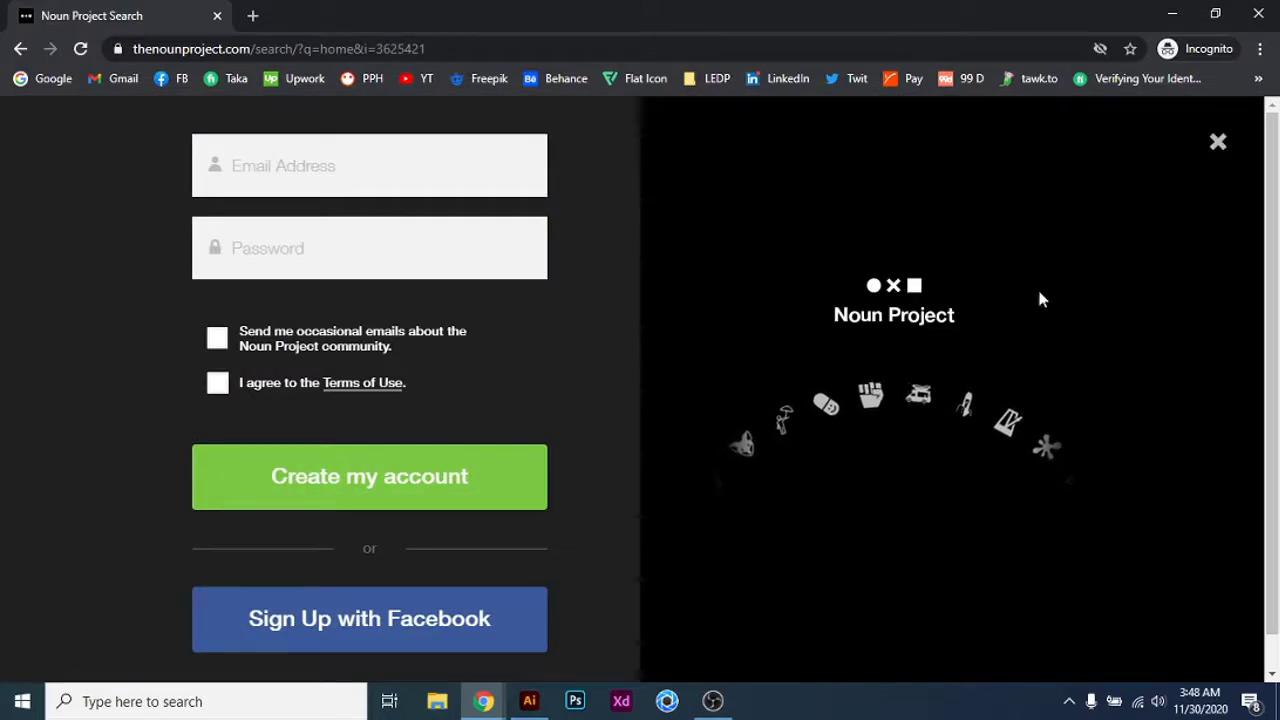
# Examine the email, password, account creation and login options on the sign-up form, and close the incognito window
pyautogui.click(277, 223)
pyautogui.click(294, 166)
pyautogui.click(326, 246)
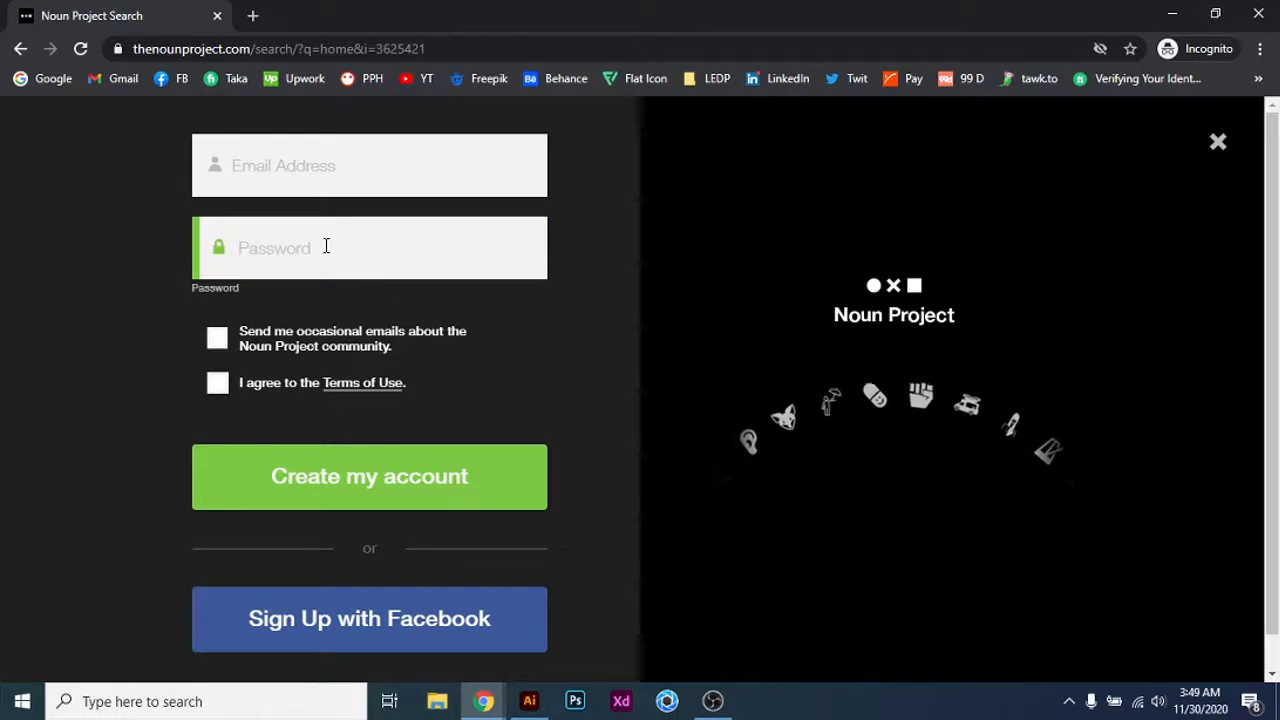
pyautogui.click(435, 476)
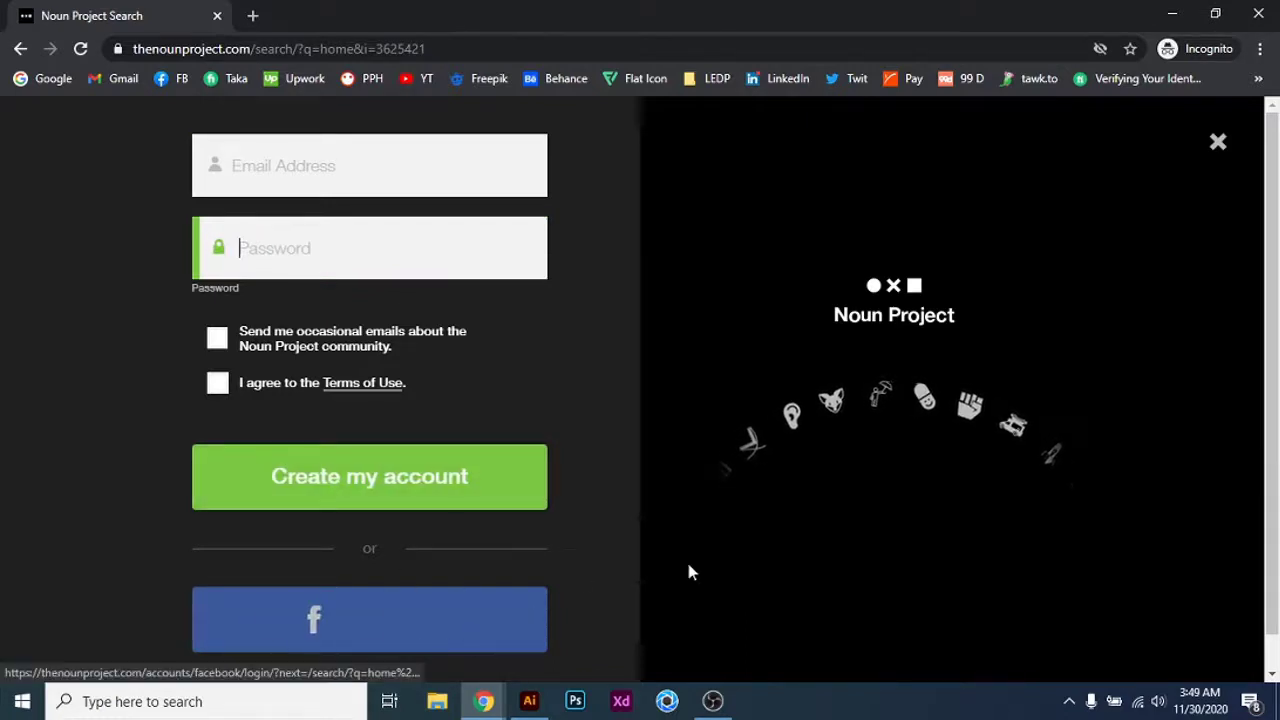
pyautogui.scroll(-1, 568, 525)
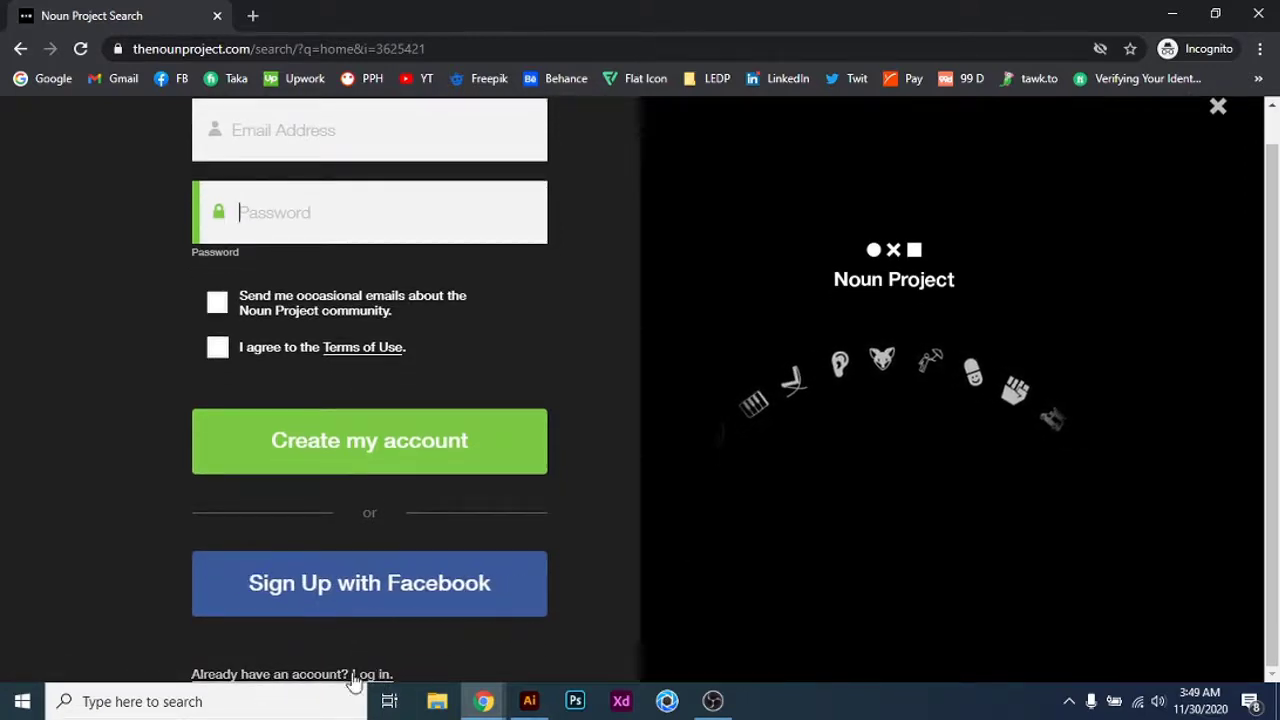
pyautogui.scroll(1, 640, 510)
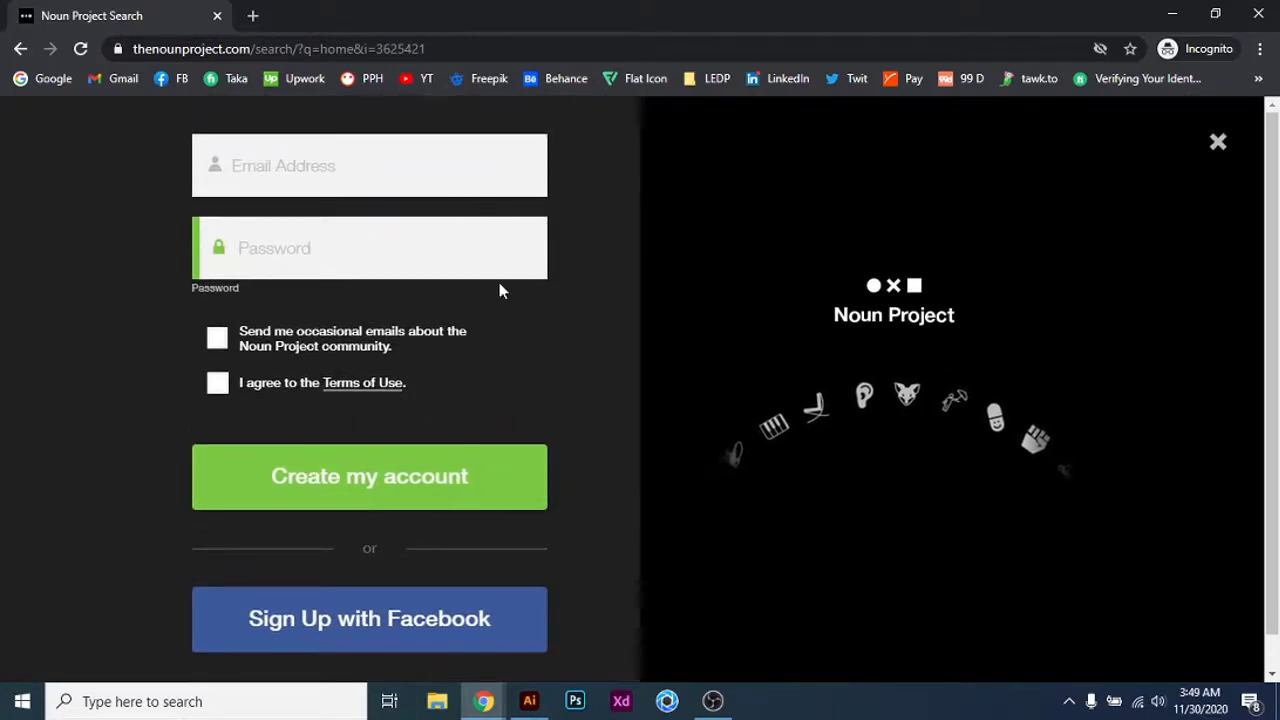
pyautogui.click(440, 212)
pyautogui.press('Tab')
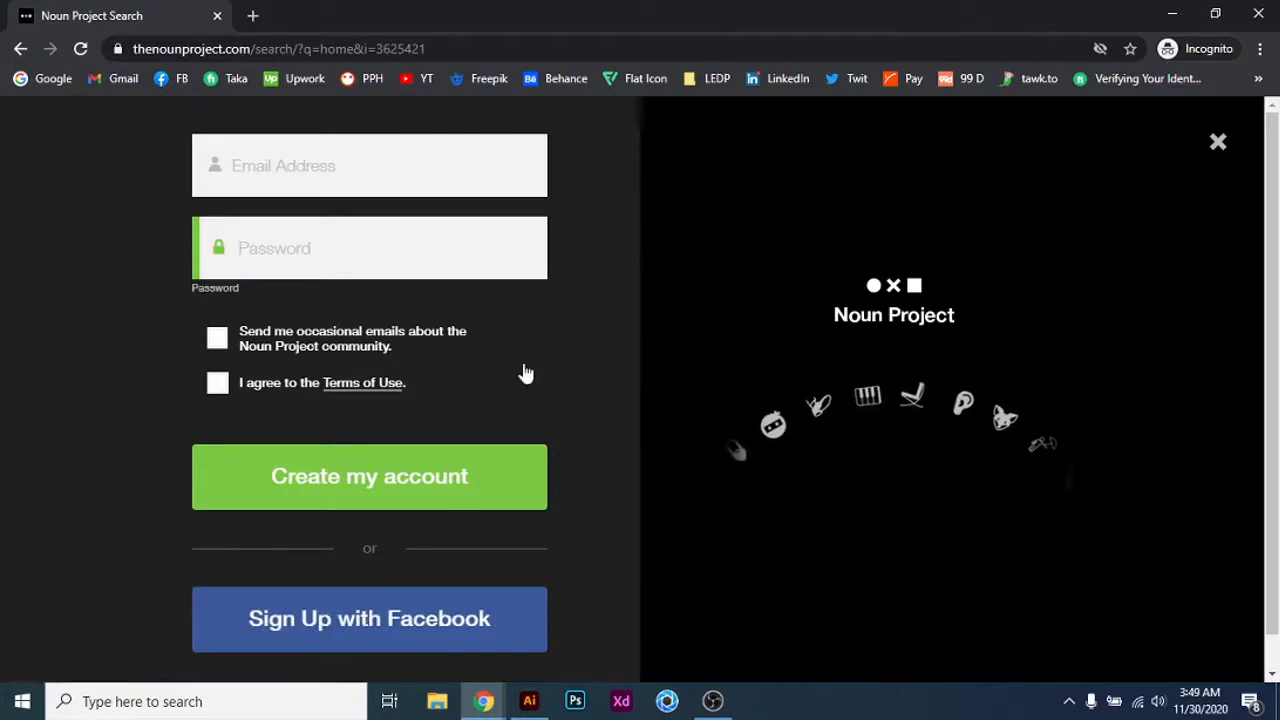
pyautogui.click(217, 16)
# Request the solid house icon with a chimney by Denicon and choose Basic Download with the $0 Creative Commons license
pyautogui.click(849, 414)
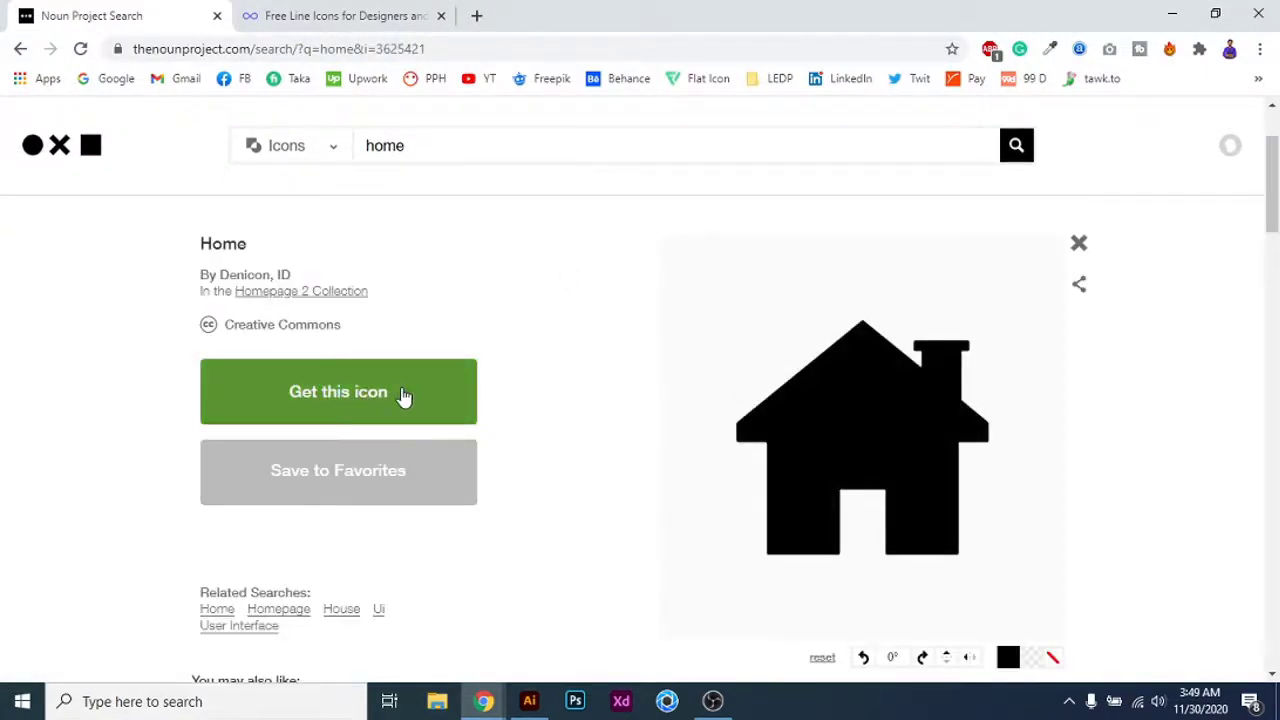
pyautogui.click(403, 396)
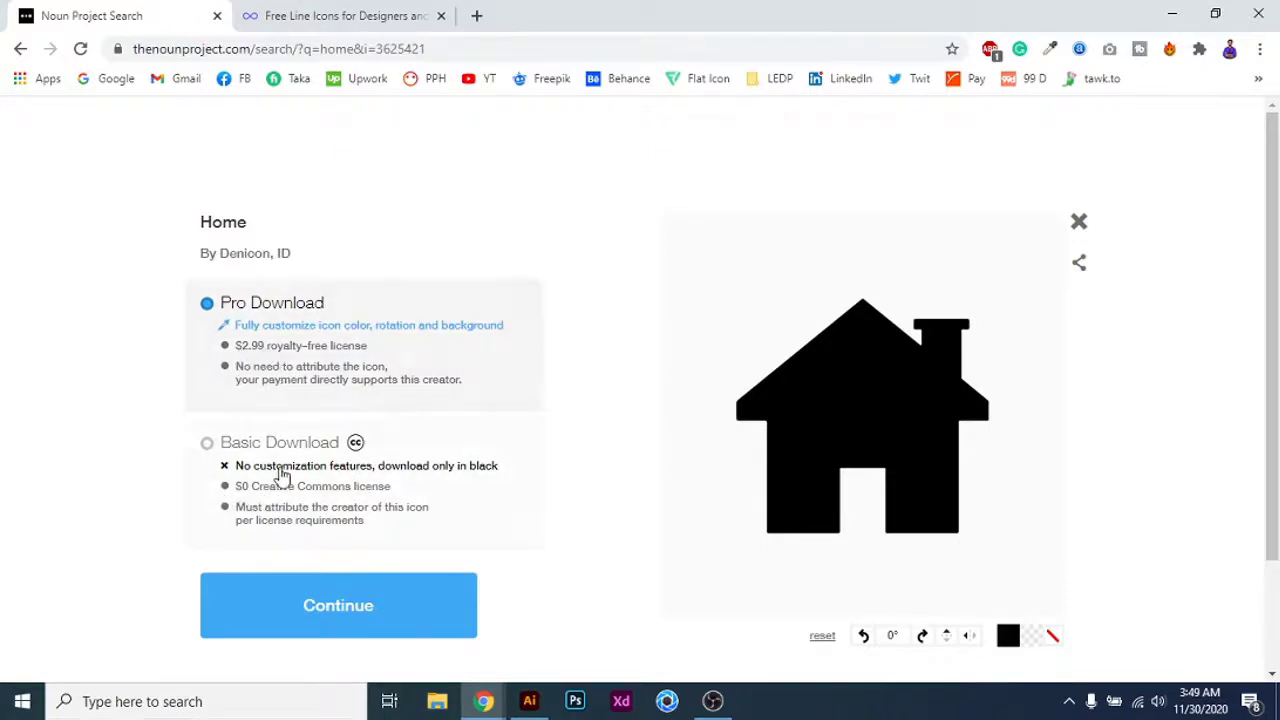
pyautogui.click(336, 506)
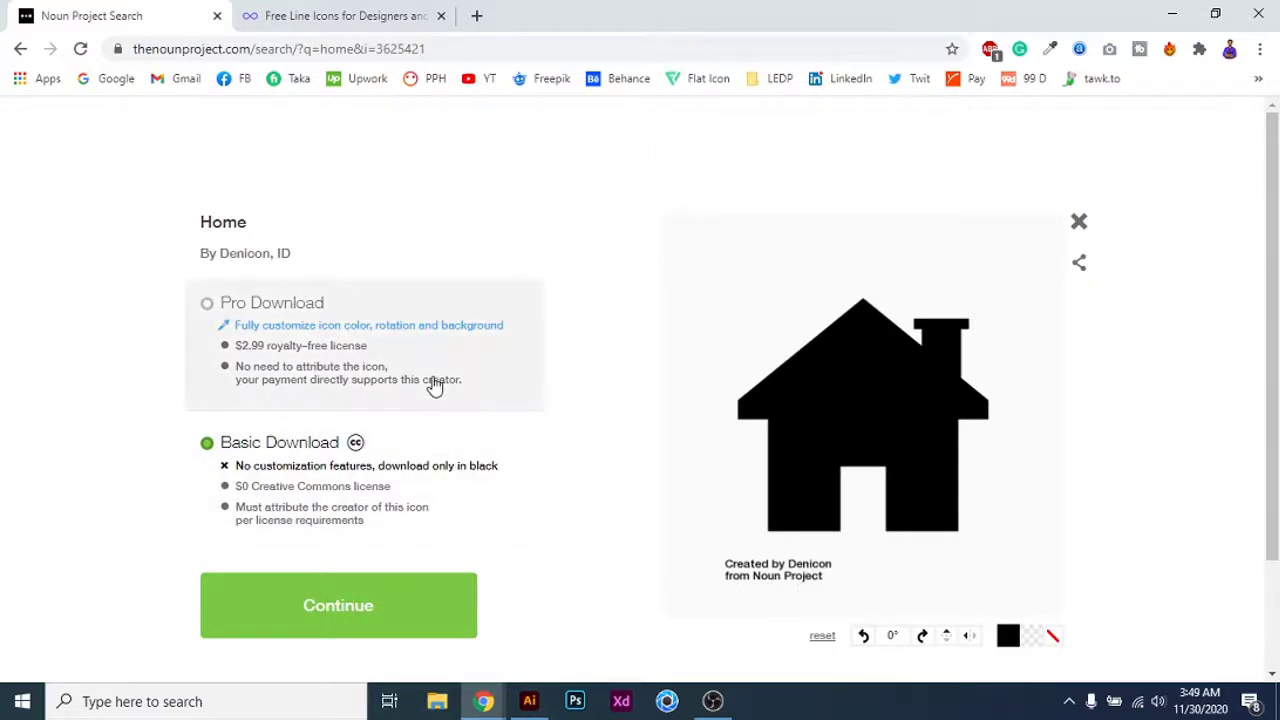
pyautogui.click(434, 383)
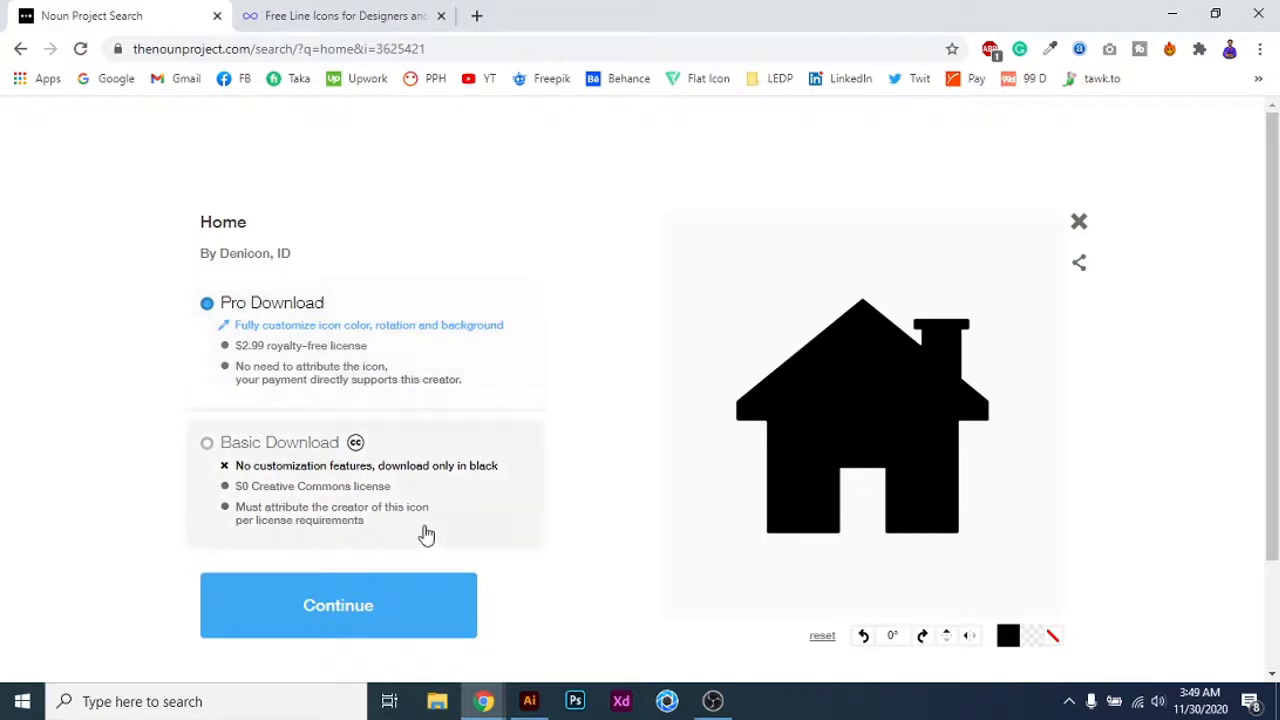
pyautogui.click(404, 522)
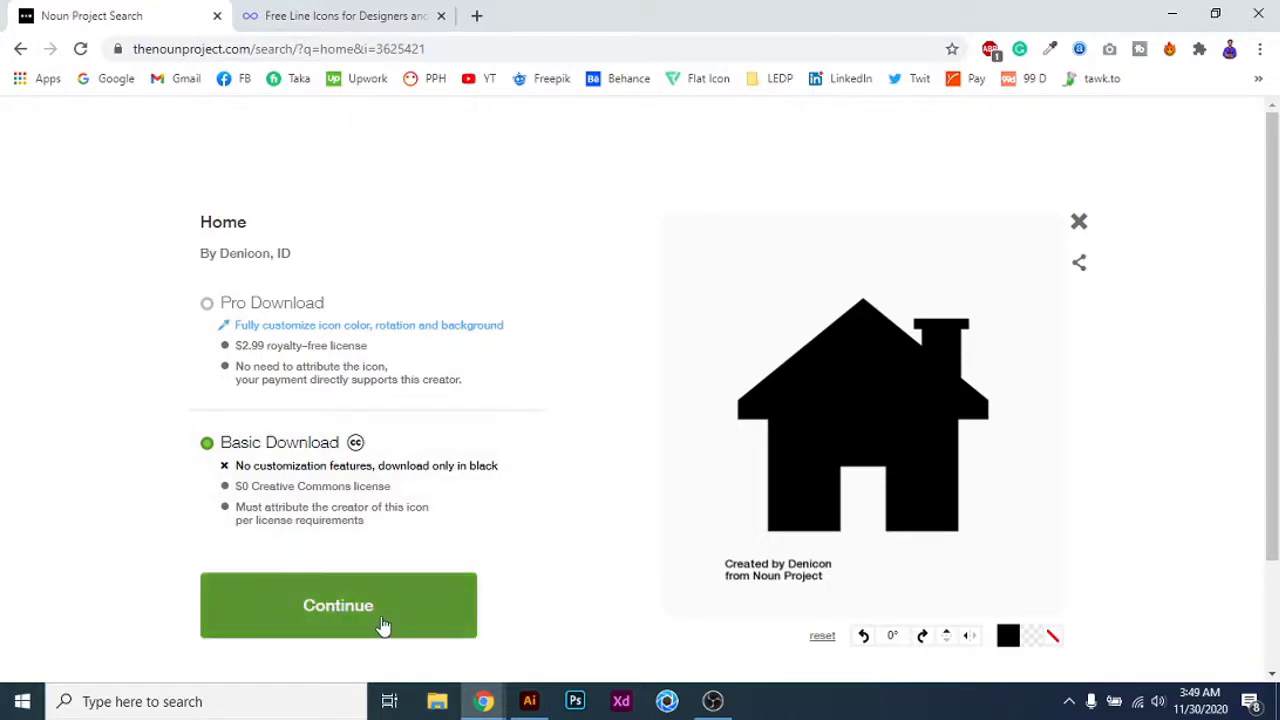
# Continue with the basic download and save the home icon as an SVG file
pyautogui.click(383, 625)
pyautogui.scroll(-2, 419, 510)
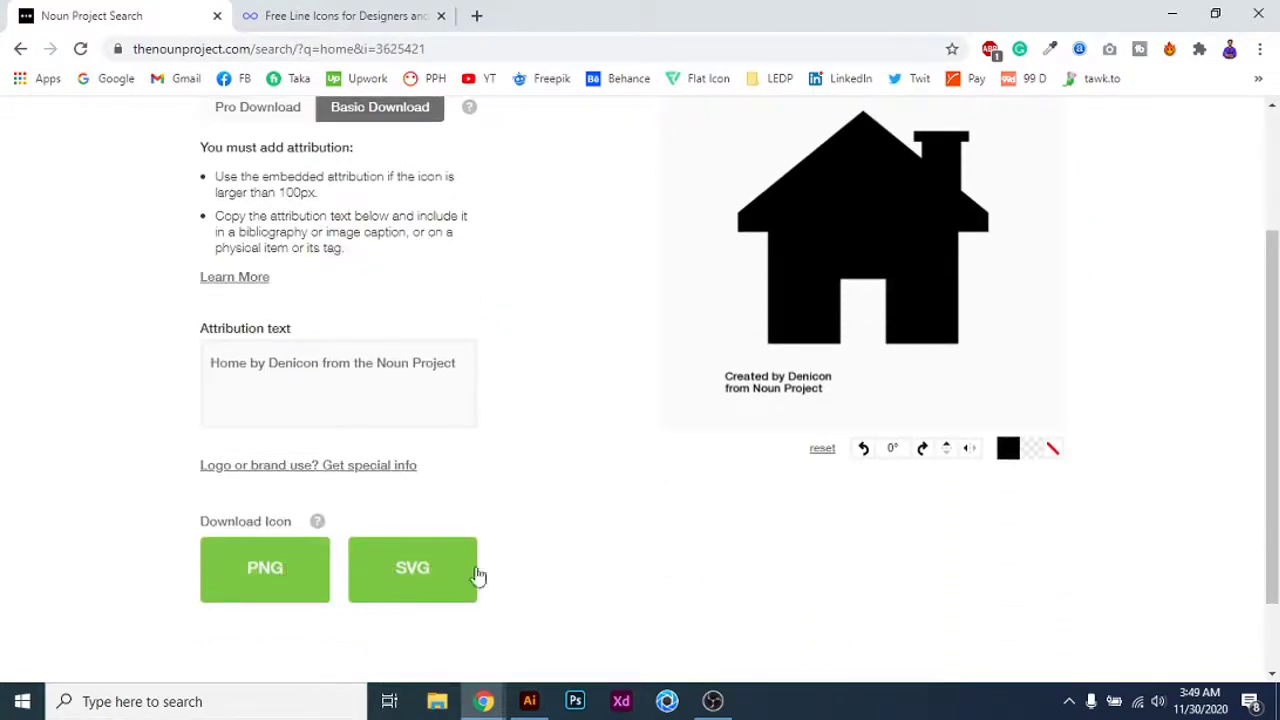
pyautogui.click(478, 568)
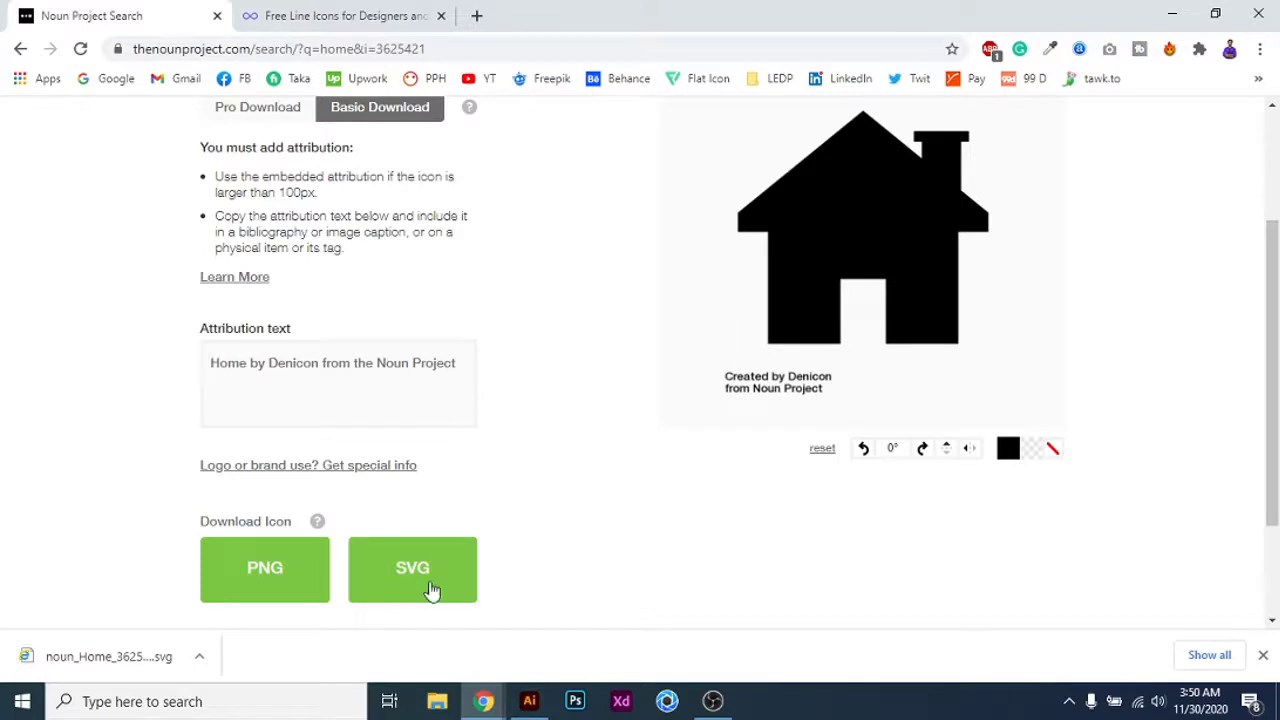
# Show the downloaded noun_Home_3625421.svg in its folder and open the file in Adobe Illustrator
pyautogui.click(1209, 655)
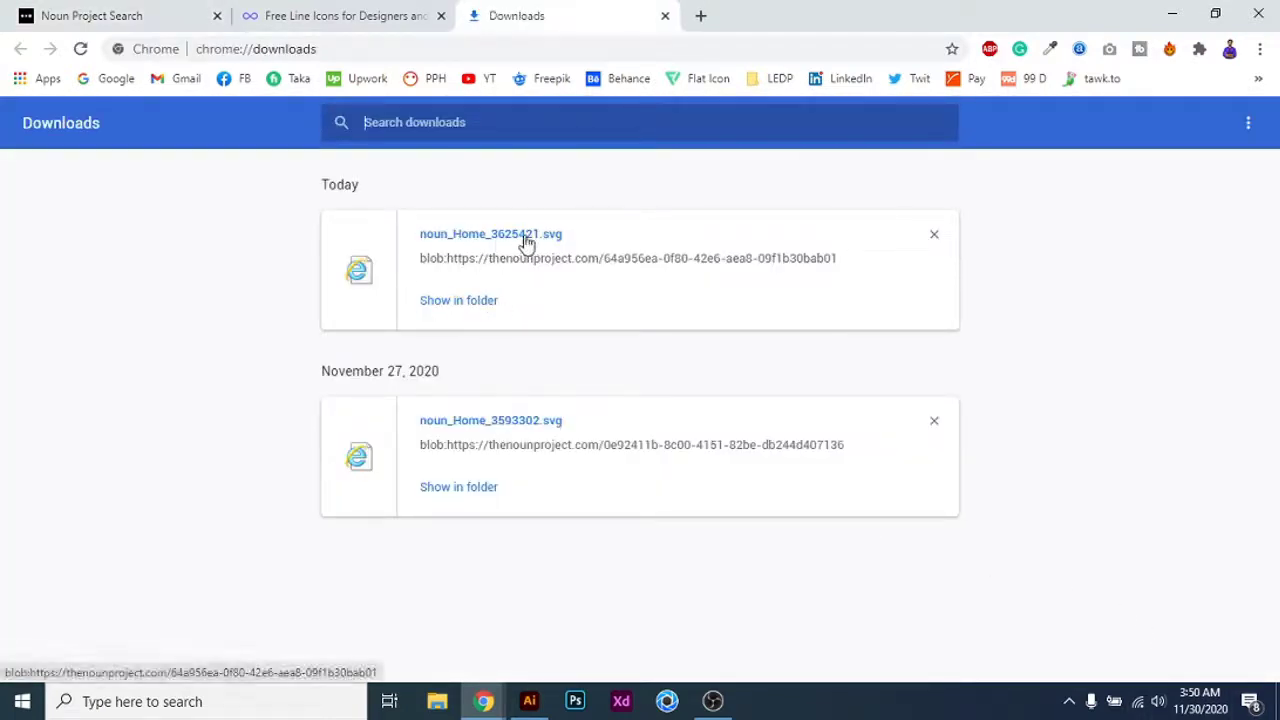
pyautogui.click(444, 302)
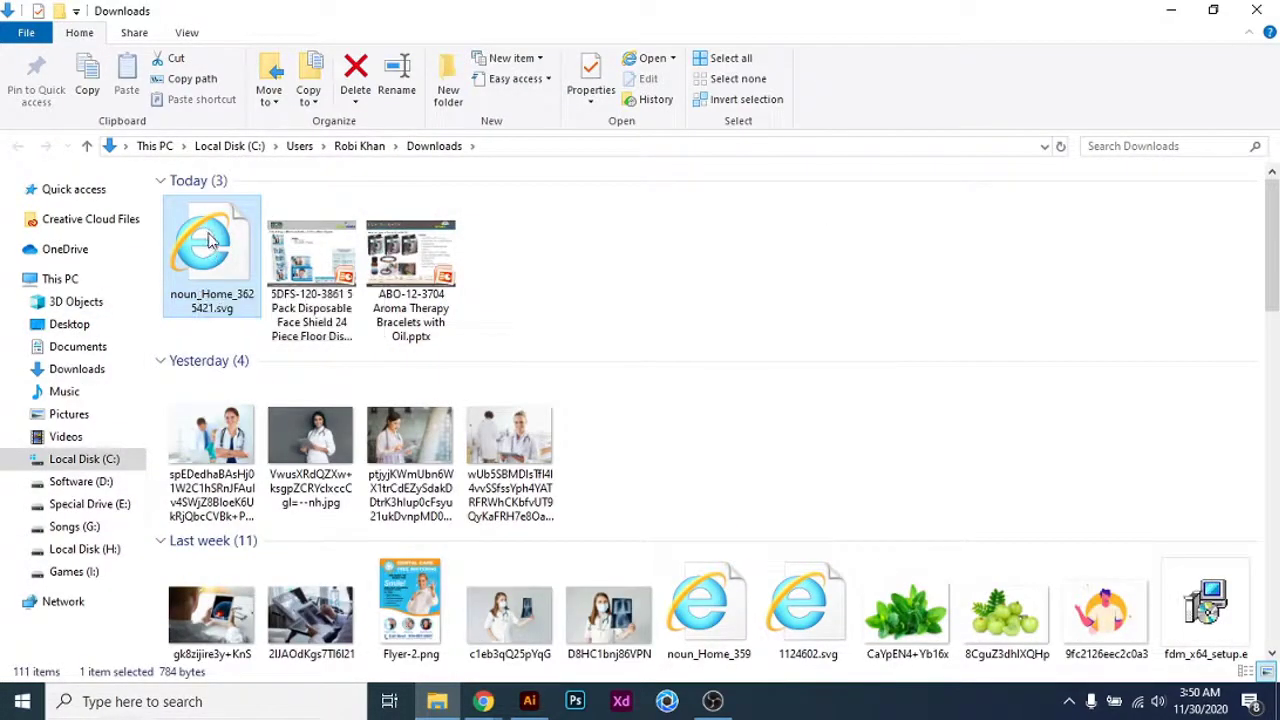
pyautogui.moveTo(207, 235); pyautogui.dragTo(846, 50)
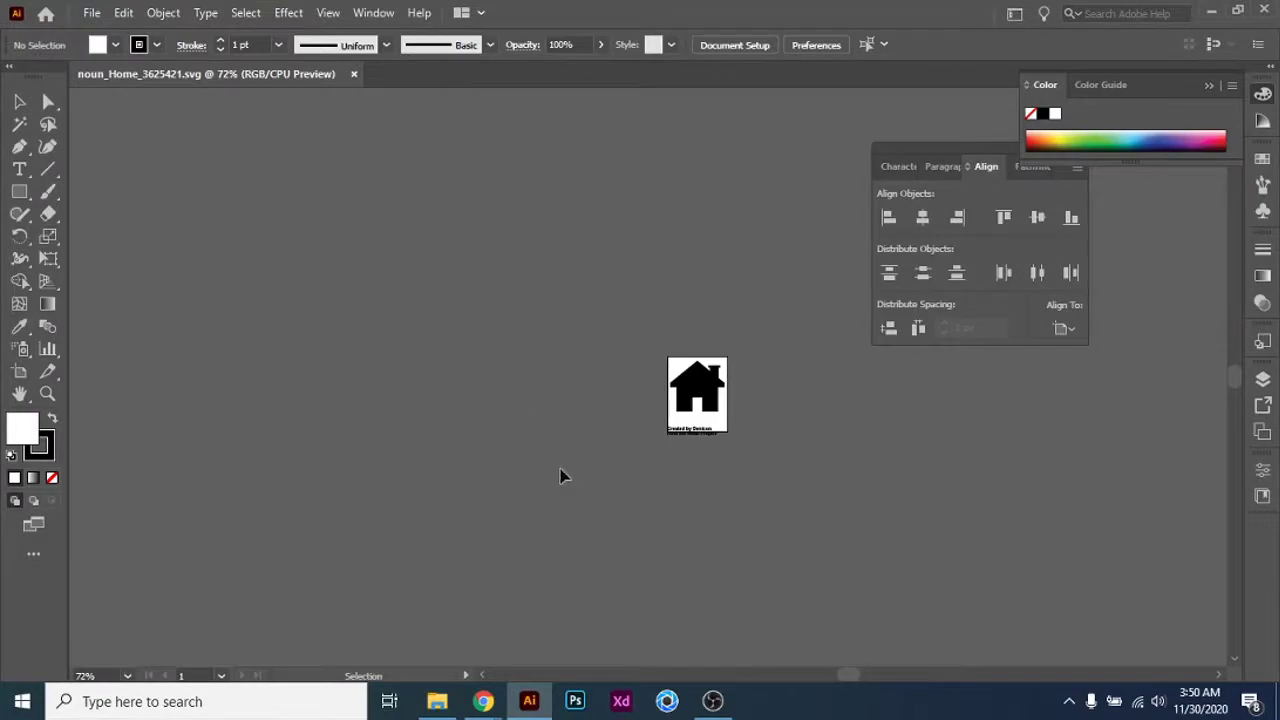
pyautogui.click(437, 701)
pyautogui.moveTo(230, 300); pyautogui.dragTo(503, 367)
pyautogui.scroll(3, 757, 388)
pyautogui.scroll(-1, 494, 290)
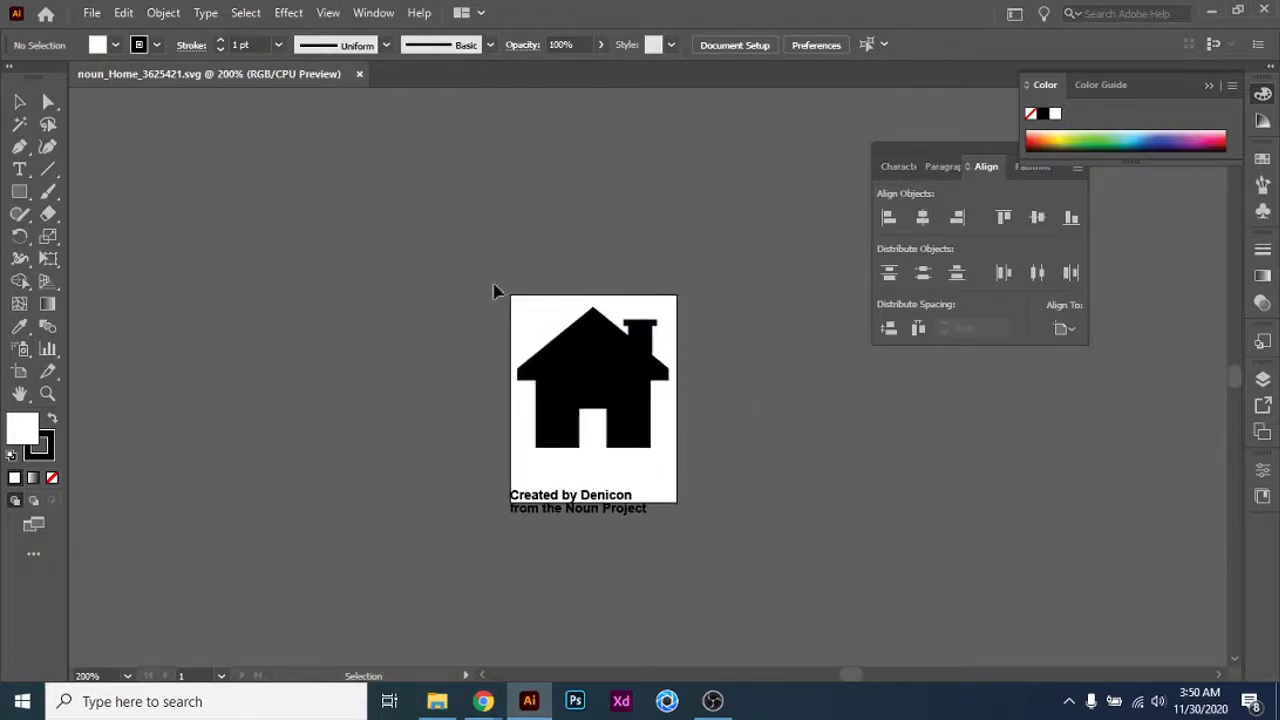
# Close the icon document and reopen noun_Home_3625421.svg from the Downloads folder using Open with Adobe Illustrator 2021
pyautogui.click(359, 75)
pyautogui.click(1213, 9)
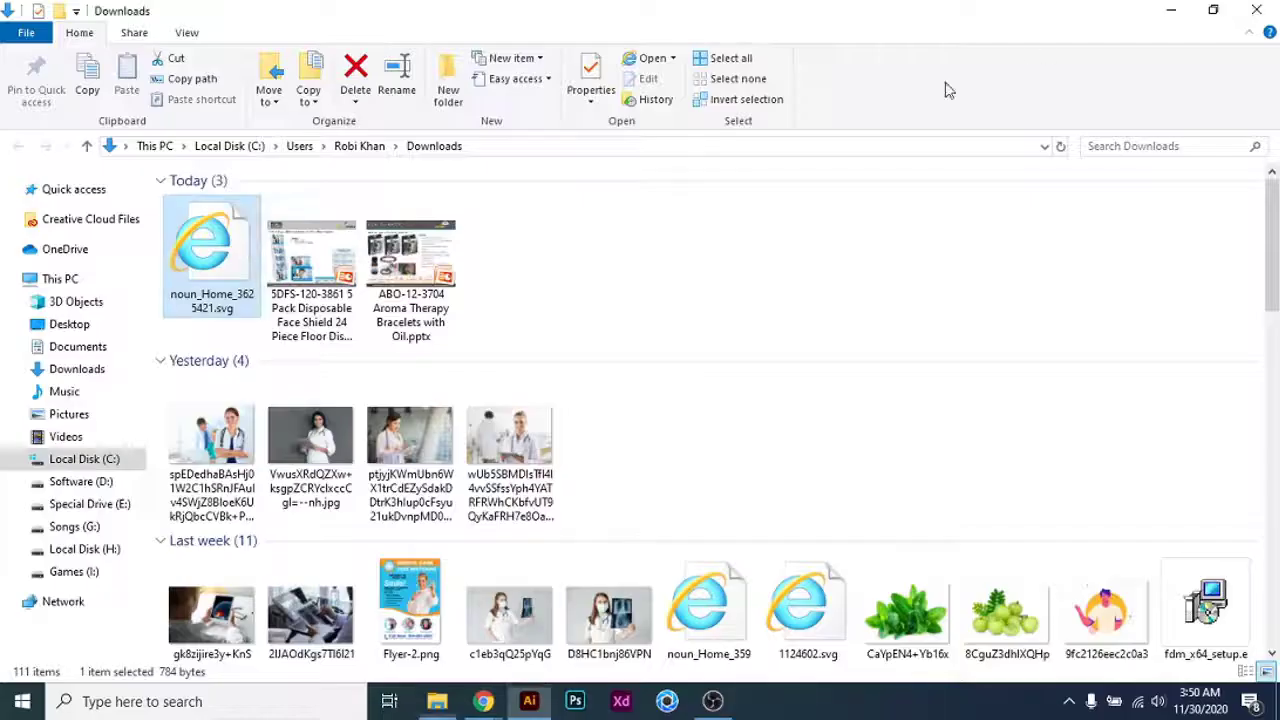
pyautogui.rightClick(224, 250)
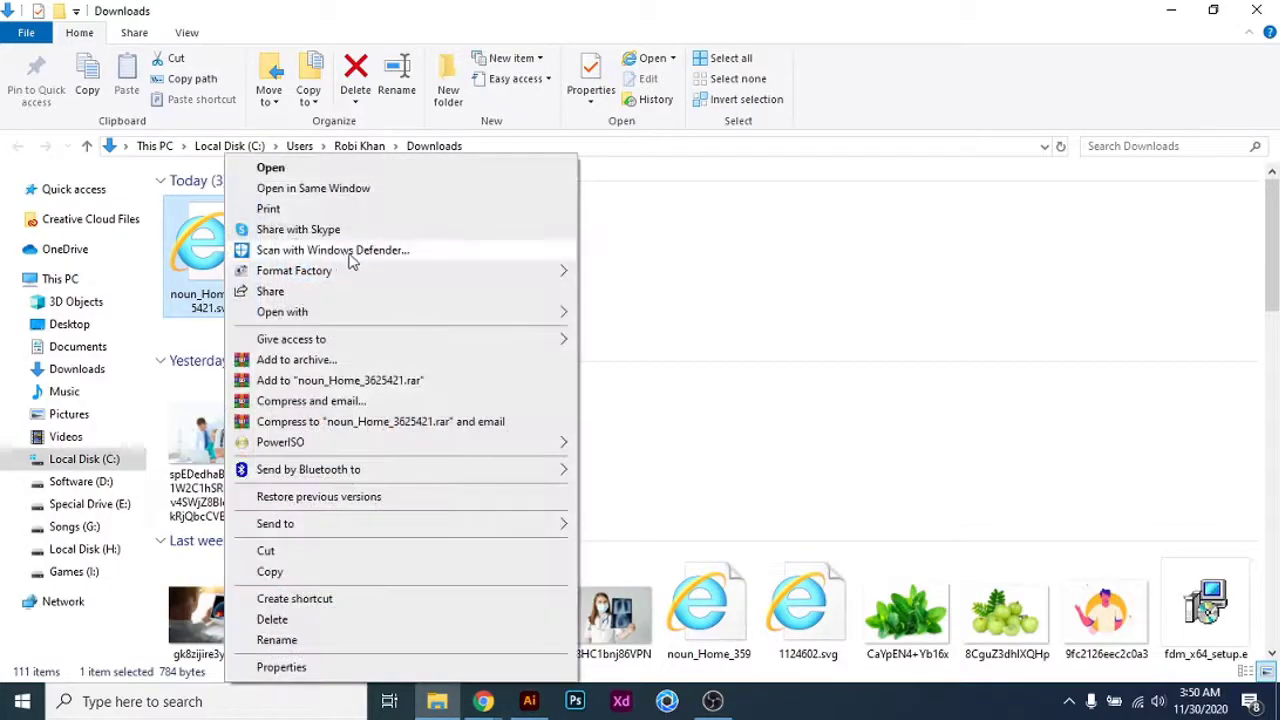
pyautogui.moveTo(349, 314)
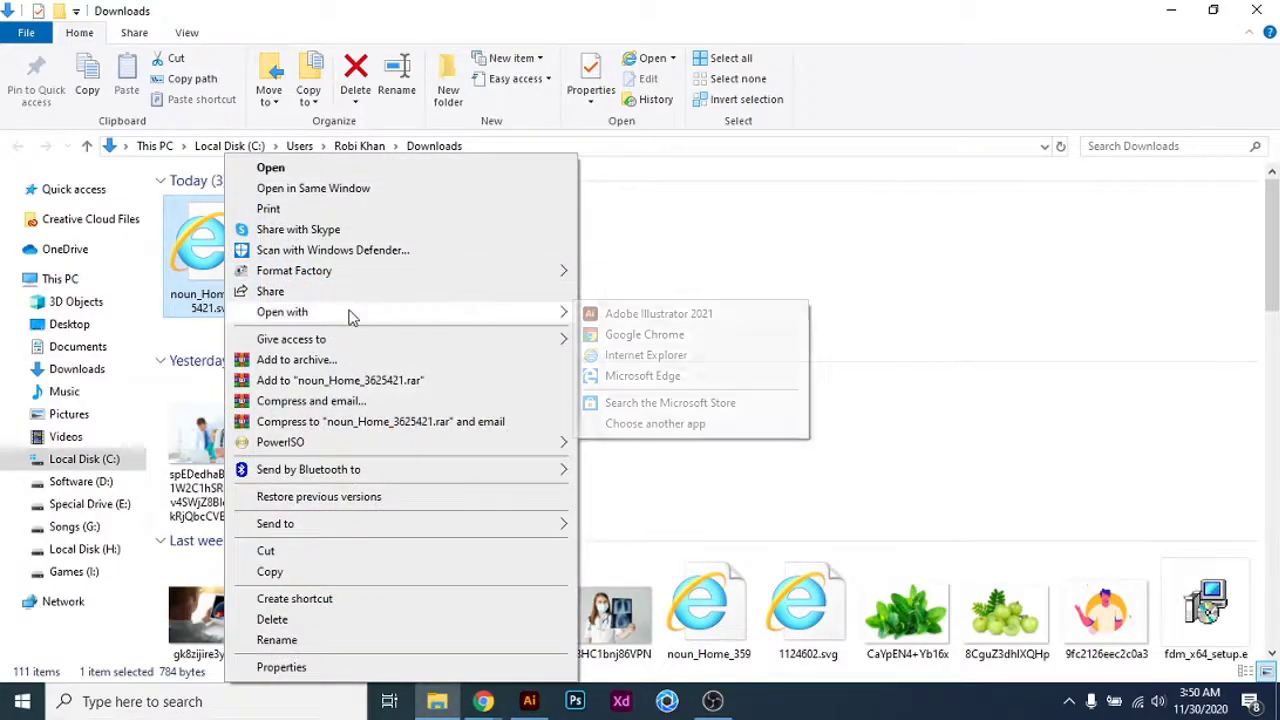
pyautogui.click(740, 321)
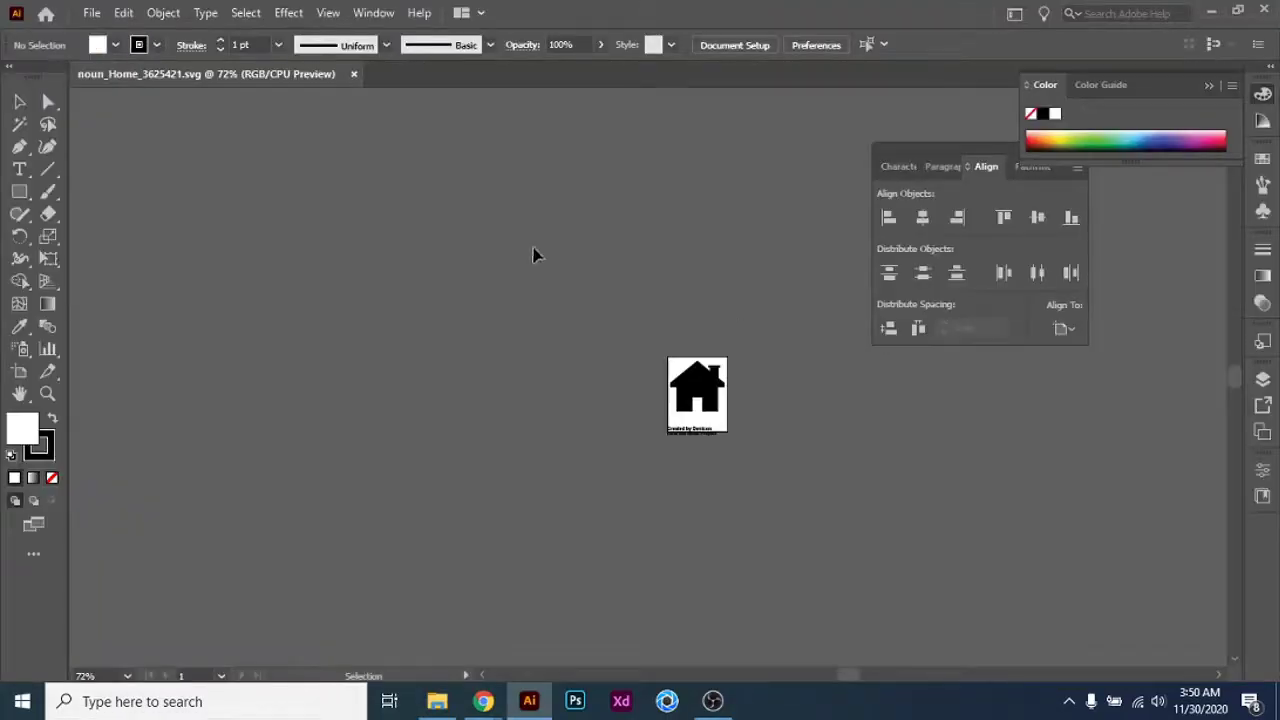
pyautogui.scroll(3, 765, 413)
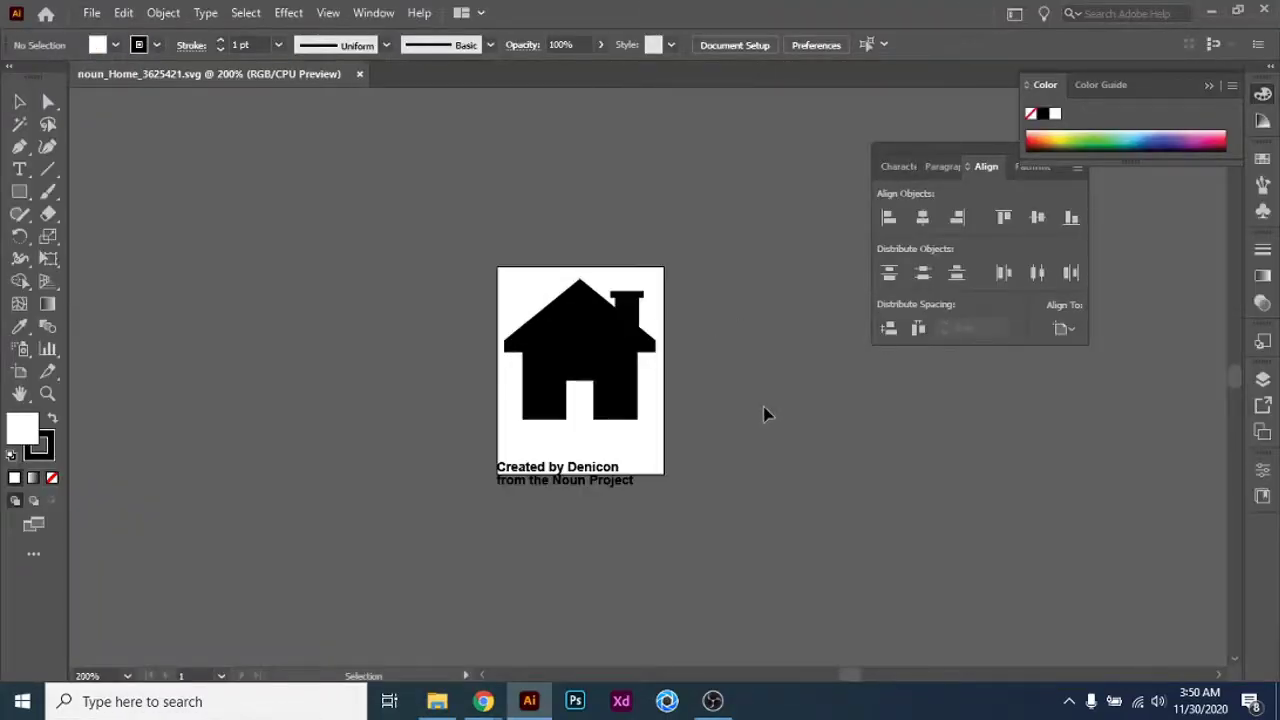
pyautogui.scroll(2, 594, 354)
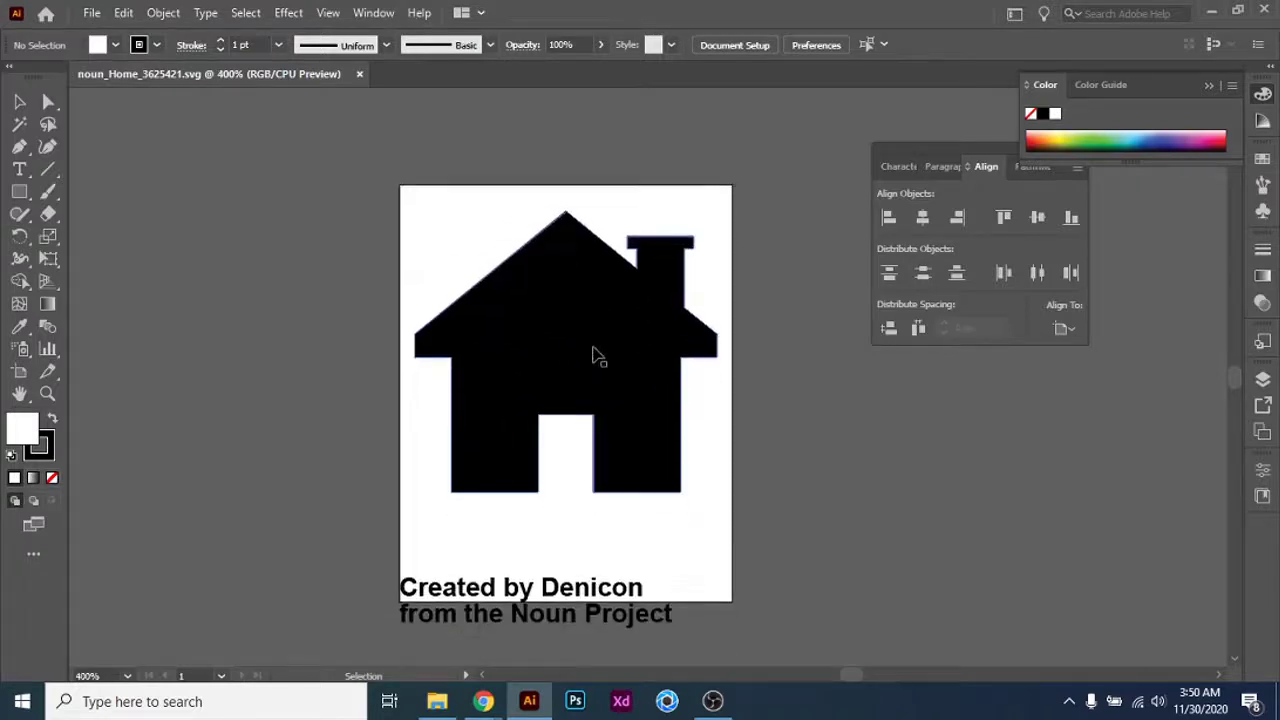
pyautogui.scroll(-1, 594, 354)
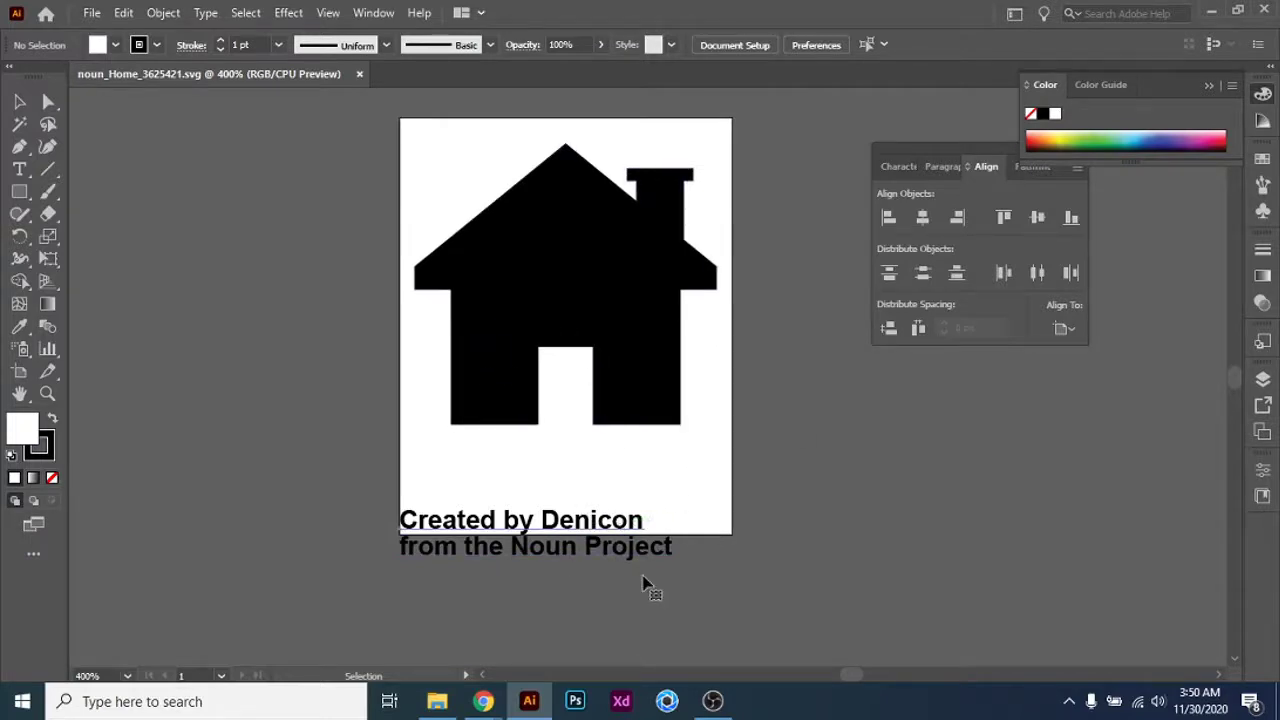
# Delete both lines of attribution text below the house icon
pyautogui.click(660, 520)
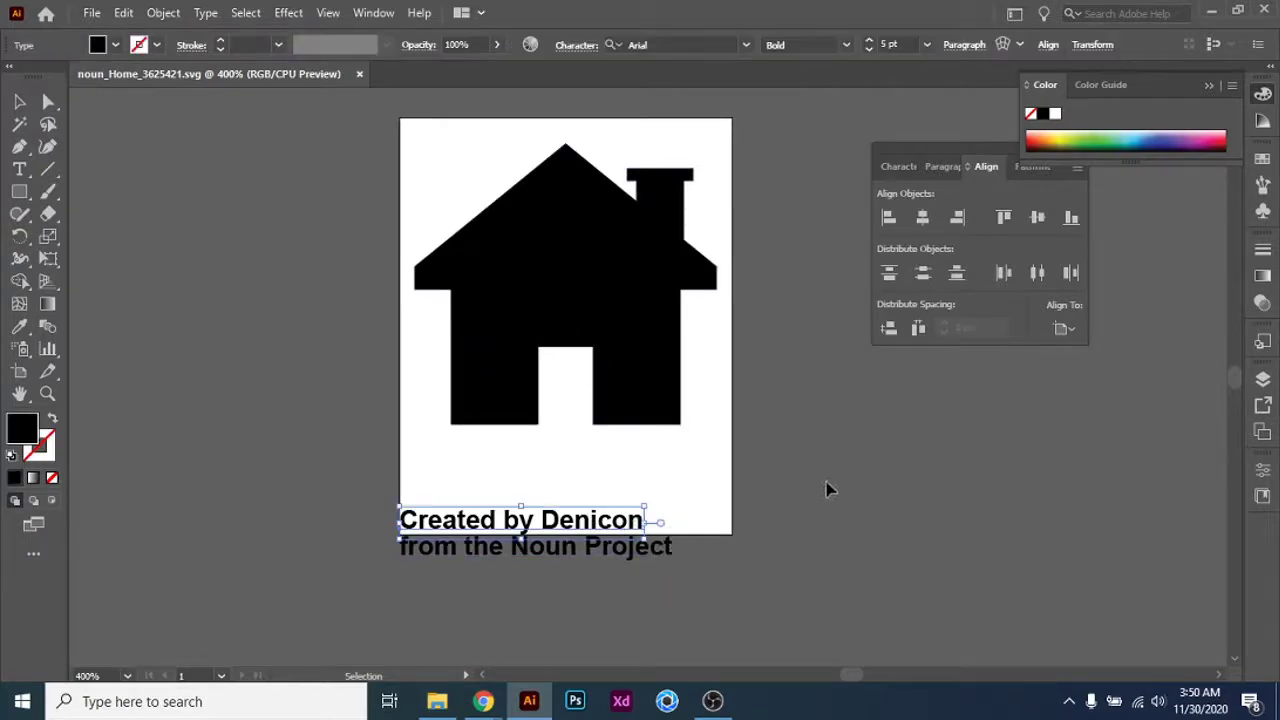
pyautogui.click(790, 480)
pyautogui.click(470, 545)
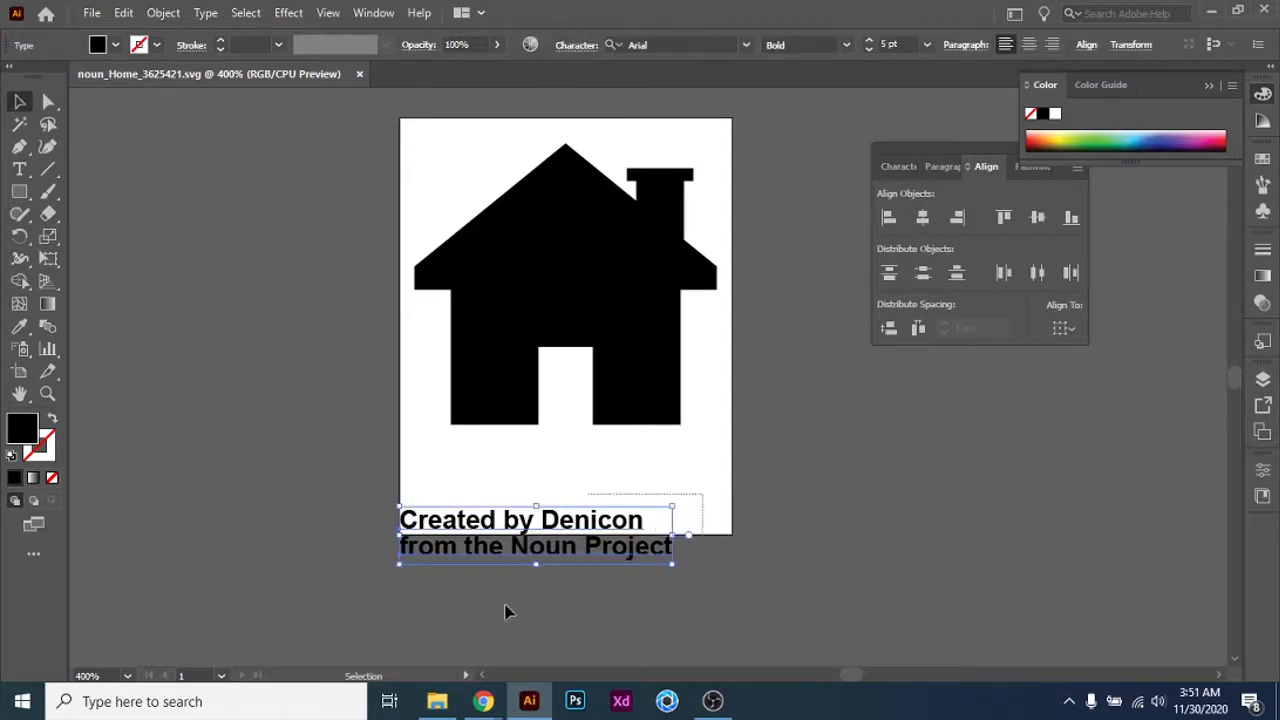
pyautogui.press('Delete')
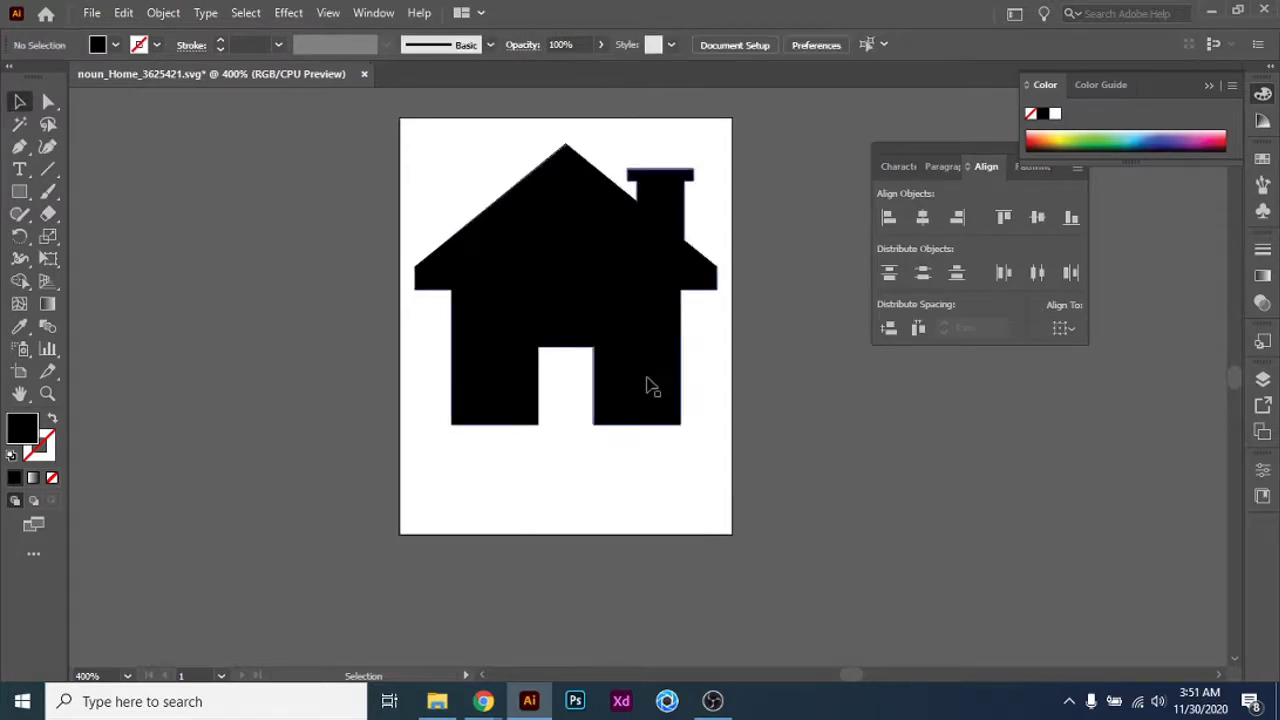
# Shift the house icon slightly down and right on the artboard and change its fill from black to red
pyautogui.moveTo(649, 383); pyautogui.dragTo(606, 319)
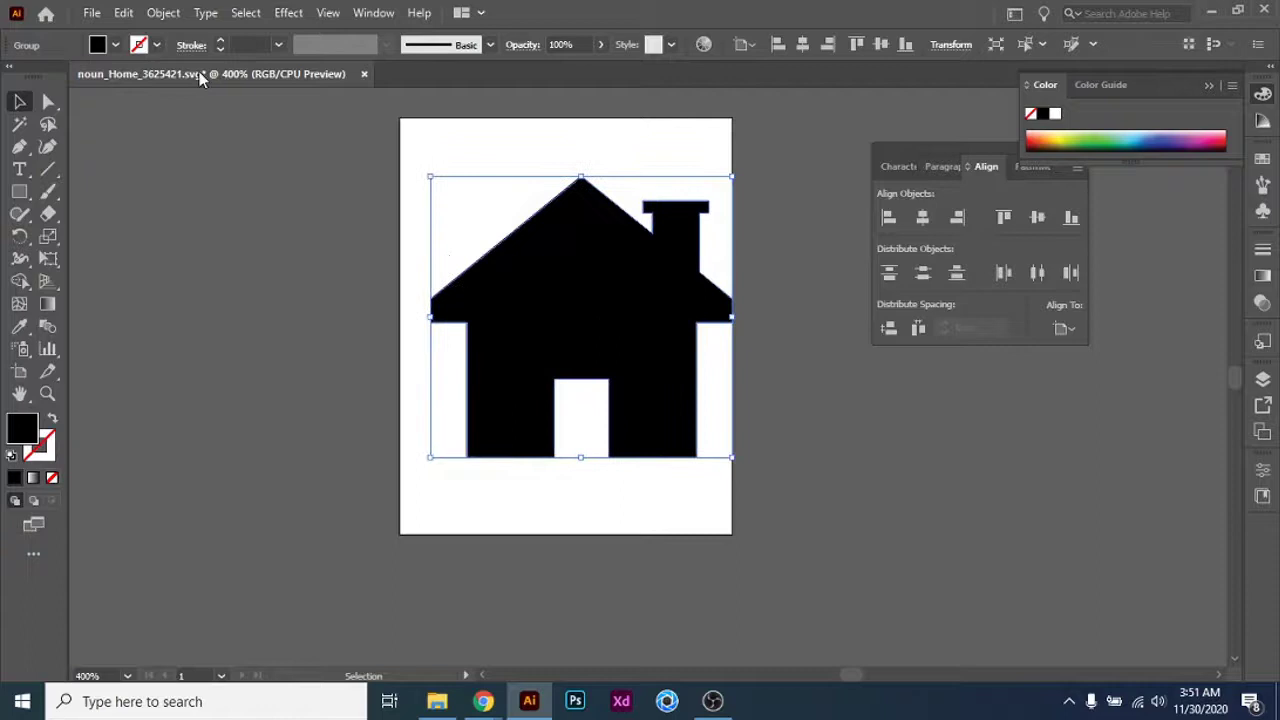
pyautogui.click(113, 45)
pyautogui.click(120, 52)
pyautogui.doubleClick(21, 428)
pyautogui.moveTo(638, 183); pyautogui.dragTo(884, 175)
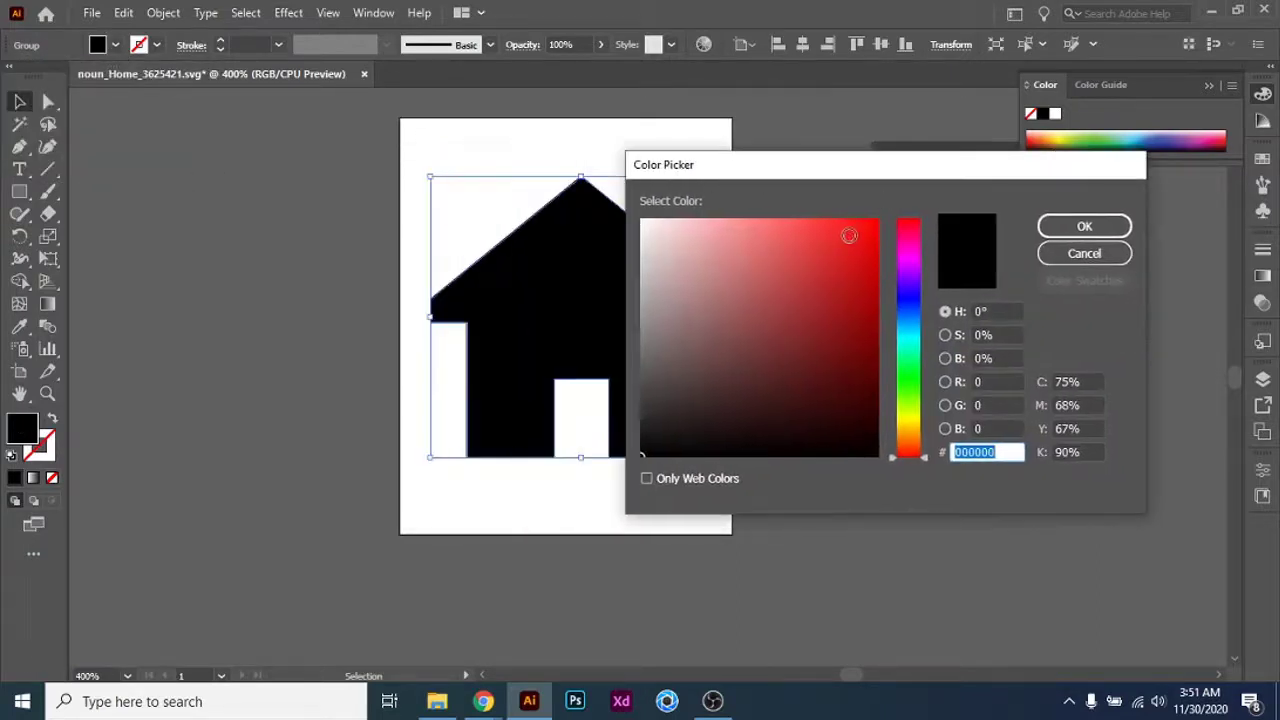
pyautogui.write('ed1c24')
pyautogui.click(1085, 225)
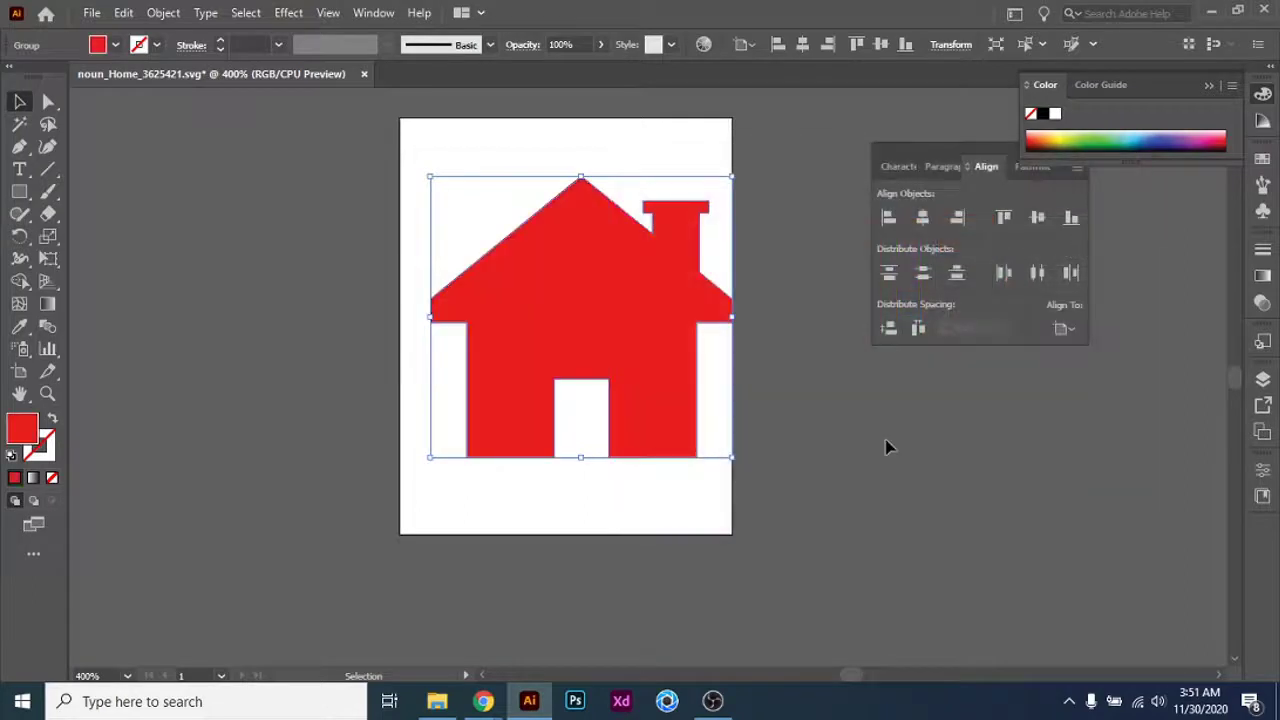
# Create a new 500 x 500 px RGB document, collapse the Color panel and move the Align panel off the artboard
pyautogui.click(91, 12)
pyautogui.click(119, 38)
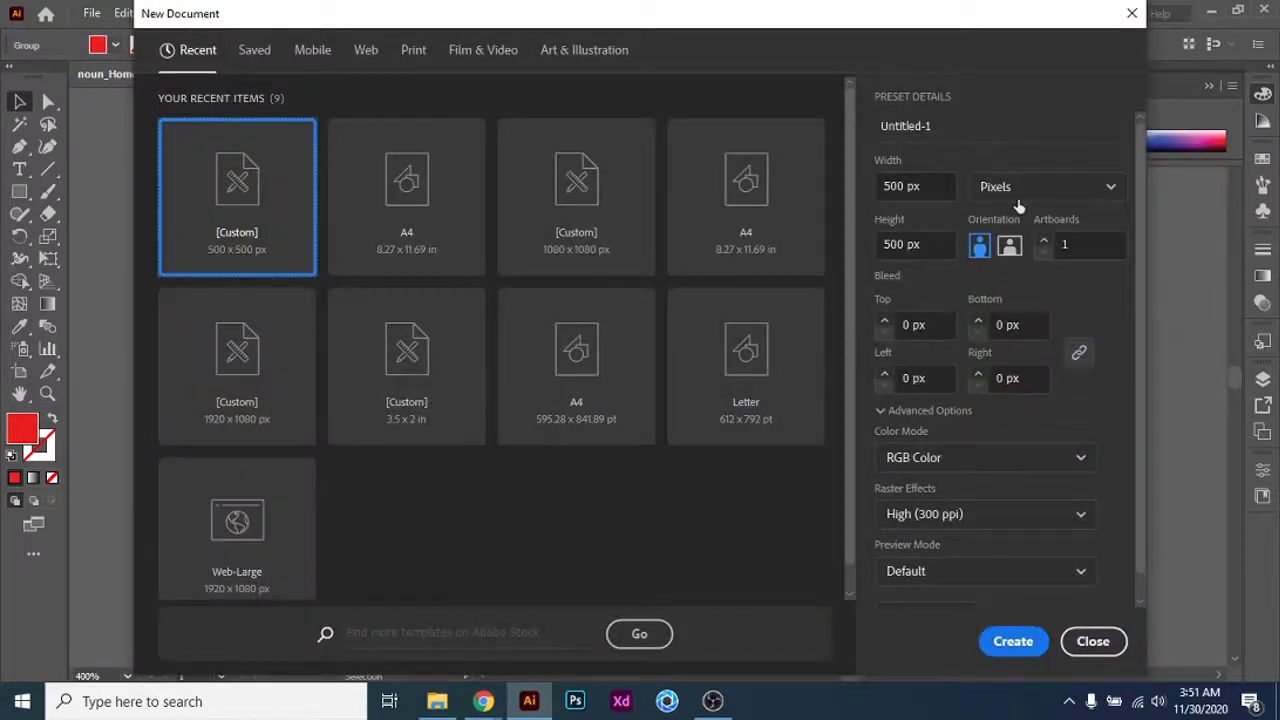
pyautogui.click(1020, 645)
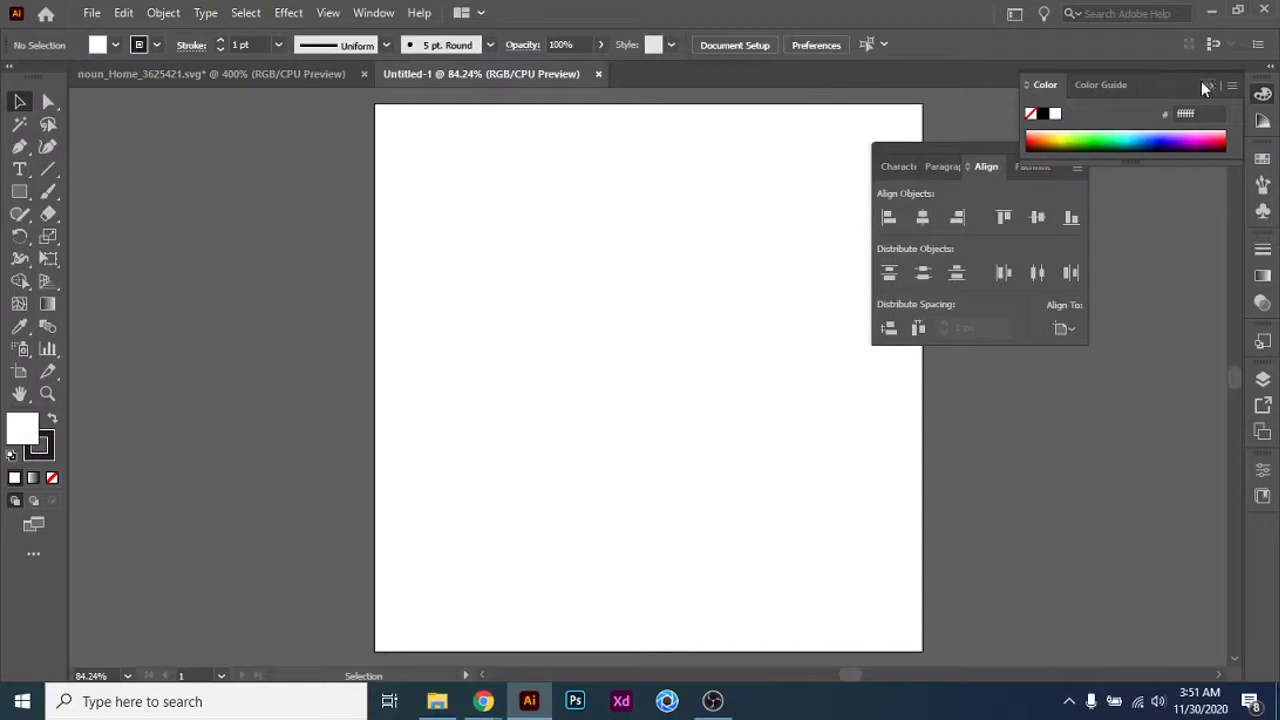
pyautogui.click(1207, 87)
pyautogui.moveTo(994, 151); pyautogui.dragTo(1109, 151)
# Copy the red house from the SVG document into the new document and place it in the upper-middle area of the artboard
pyautogui.click(175, 74)
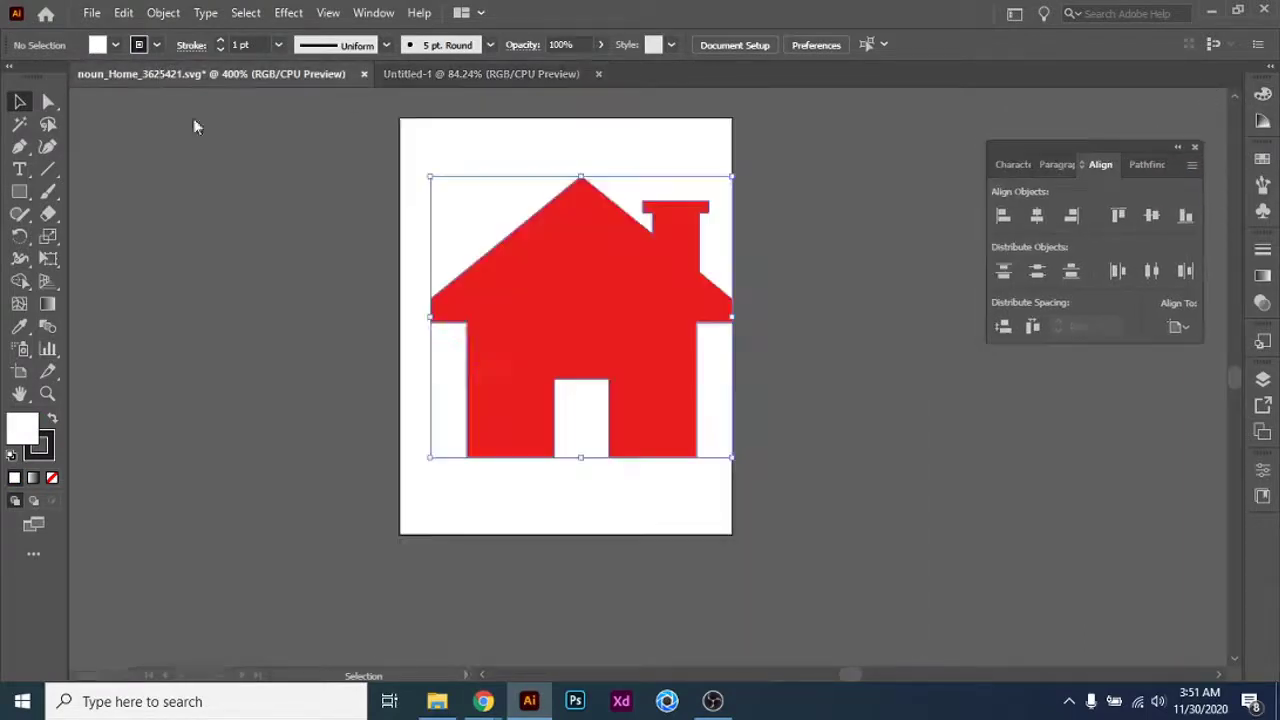
pyautogui.moveTo(512, 316); pyautogui.dragTo(526, 360)
pyautogui.moveTo(668, 406); pyautogui.dragTo(903, 614)
pyautogui.moveTo(762, 470); pyautogui.dragTo(594, 320)
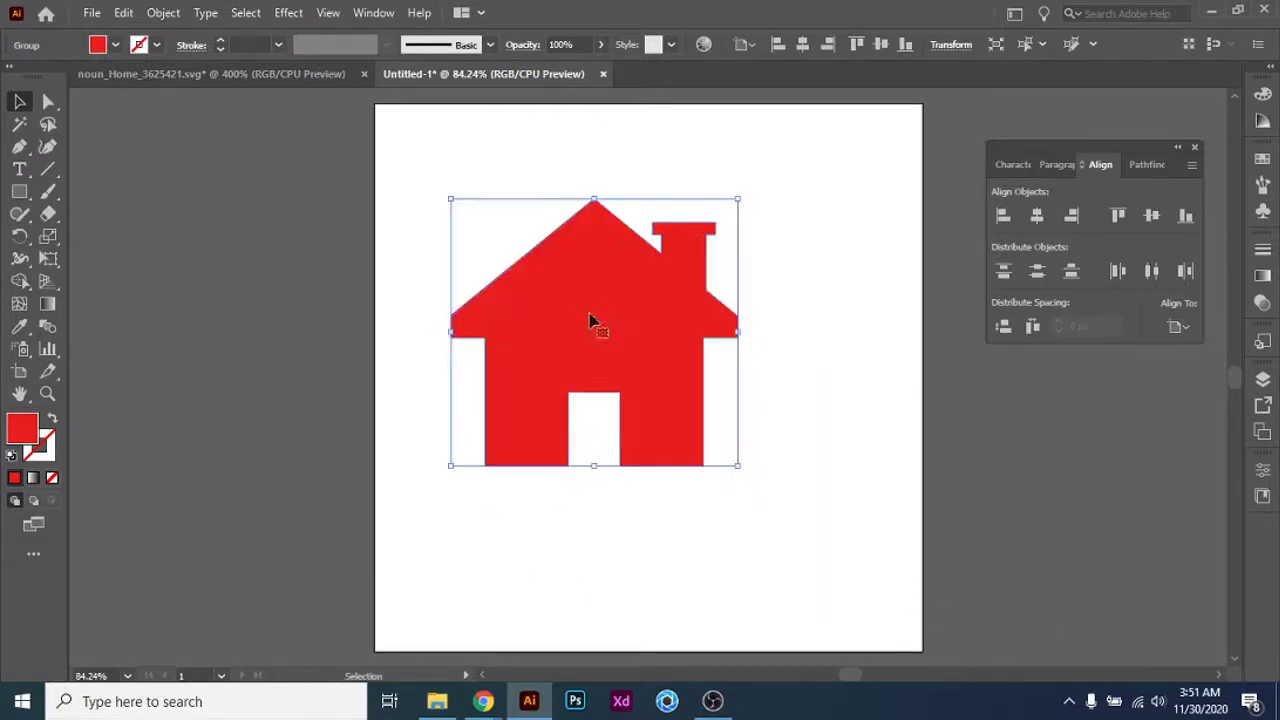
# Try several swatch colours on the copied house, including dark green and red, and finish with a teal fill
pyautogui.scroll(5, 588, 305)
pyautogui.scroll(-7, 588, 302)
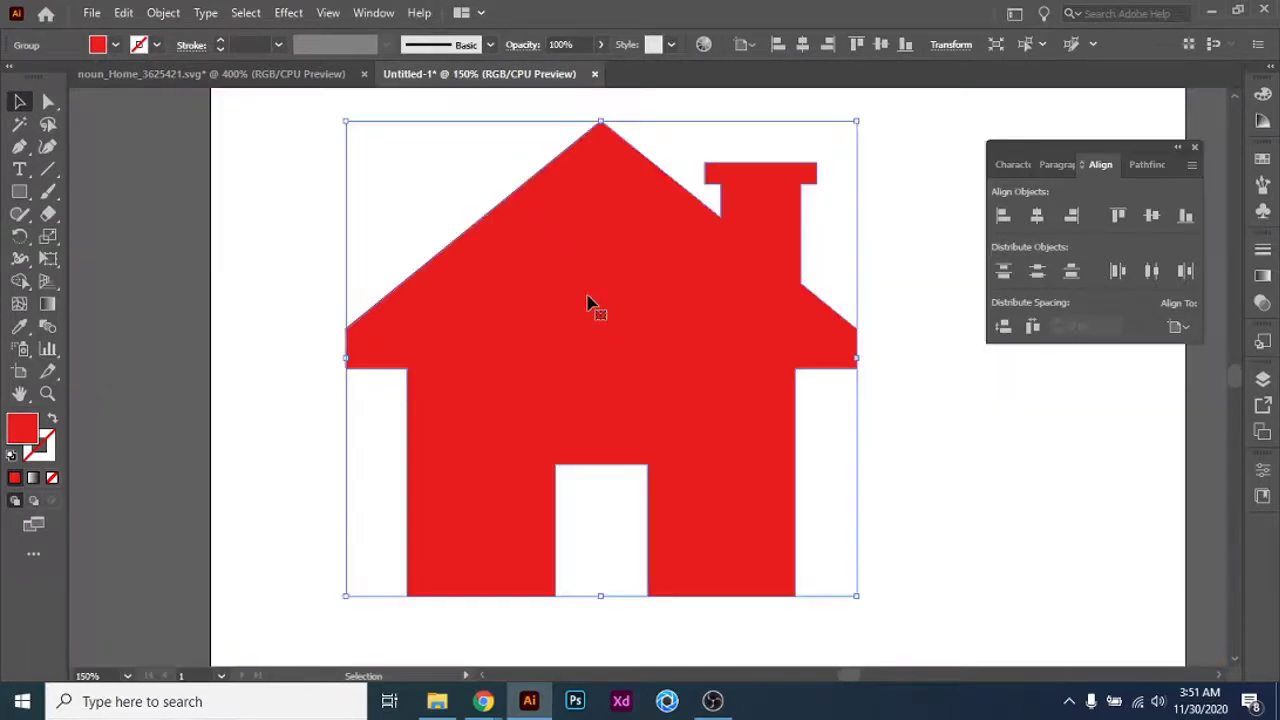
pyautogui.click(115, 44)
pyautogui.click(91, 89)
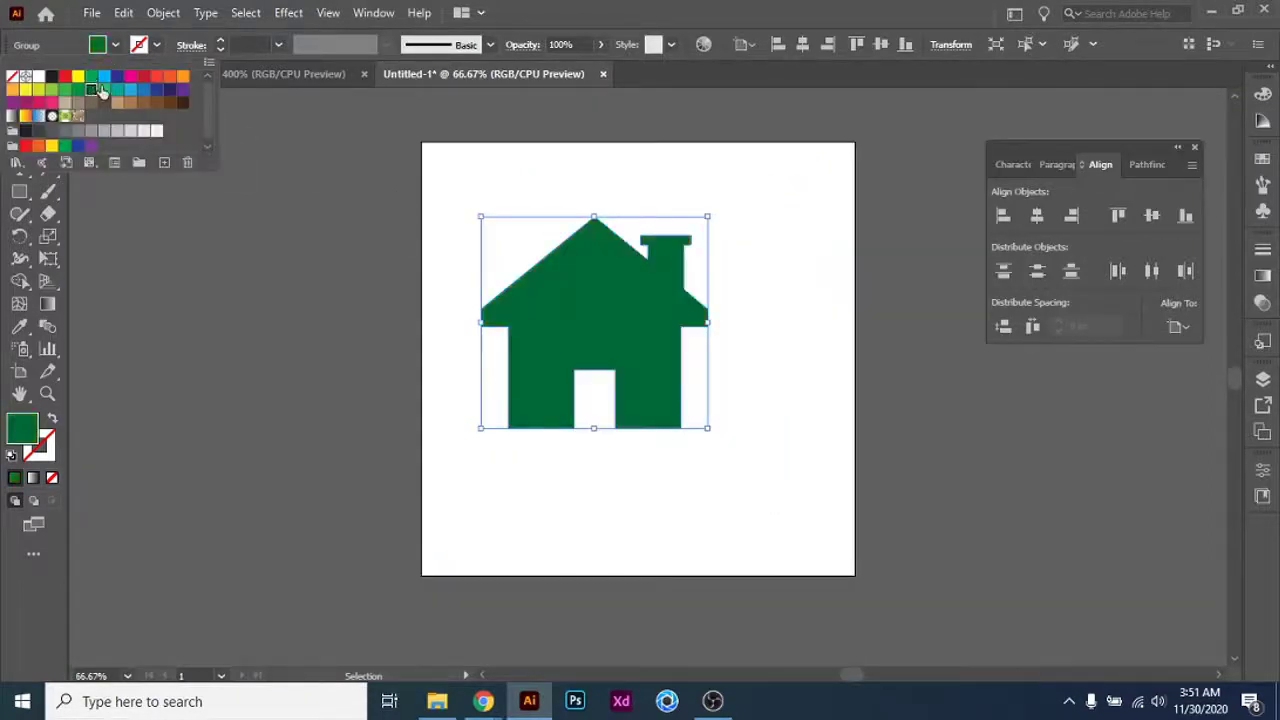
pyautogui.click(114, 77)
pyautogui.click(166, 76)
pyautogui.click(91, 89)
pyautogui.click(65, 77)
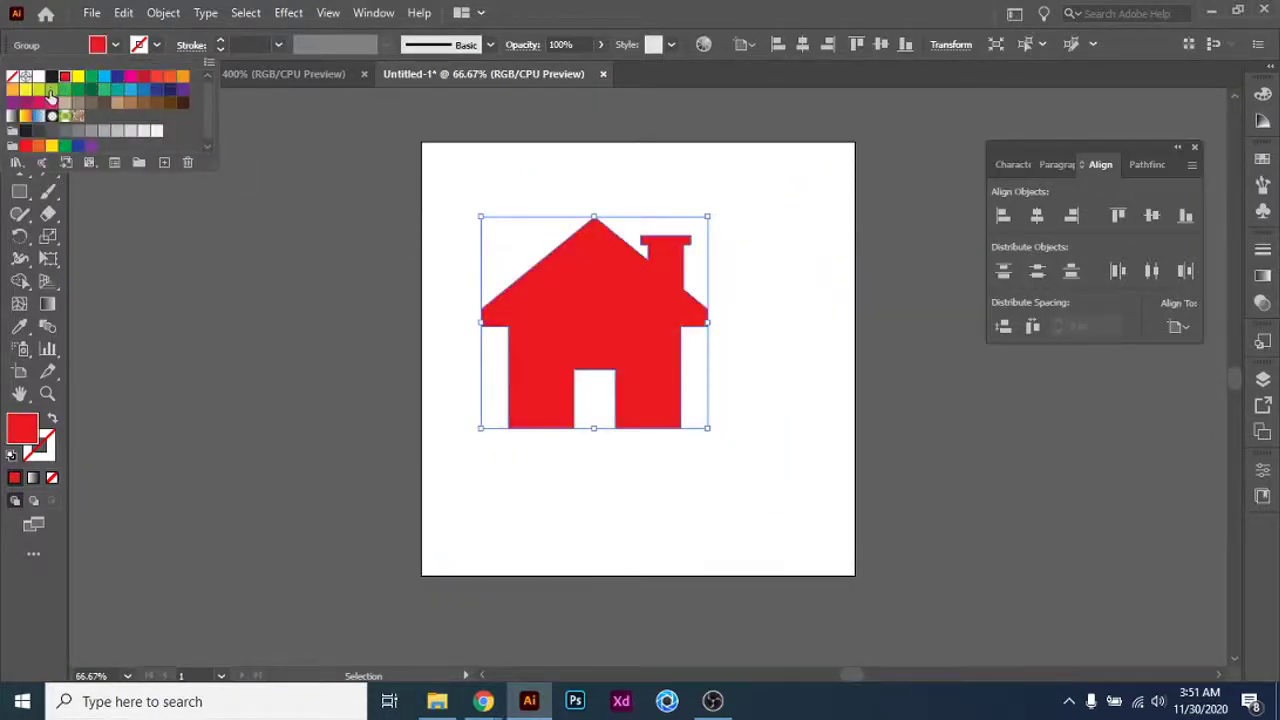
pyautogui.click(51, 89)
pyautogui.click(117, 90)
pyautogui.press('Escape')
# Delete the teal house from the new document's artboard
pyautogui.press('a')
pyautogui.press('v')
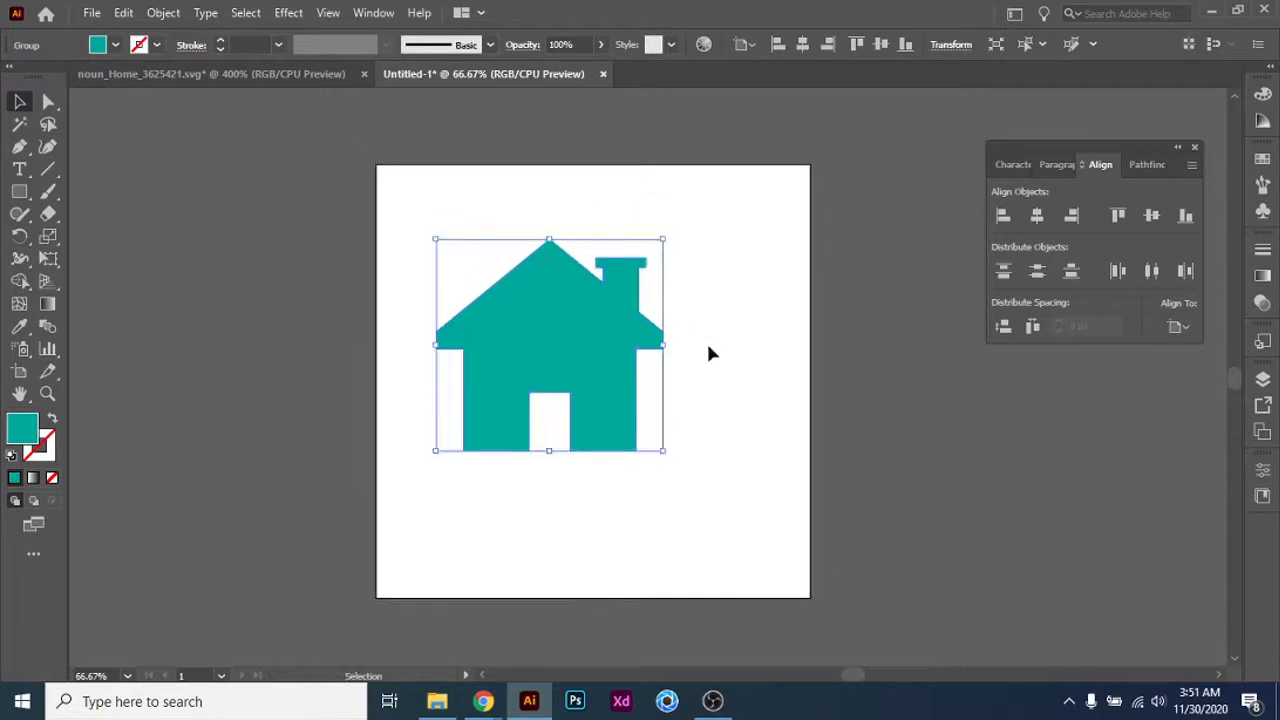
pyautogui.press('Delete')
# Switch to Chrome and return from the icon's download page to the Noun Project search results for "home"
pyautogui.moveTo(480, 703)
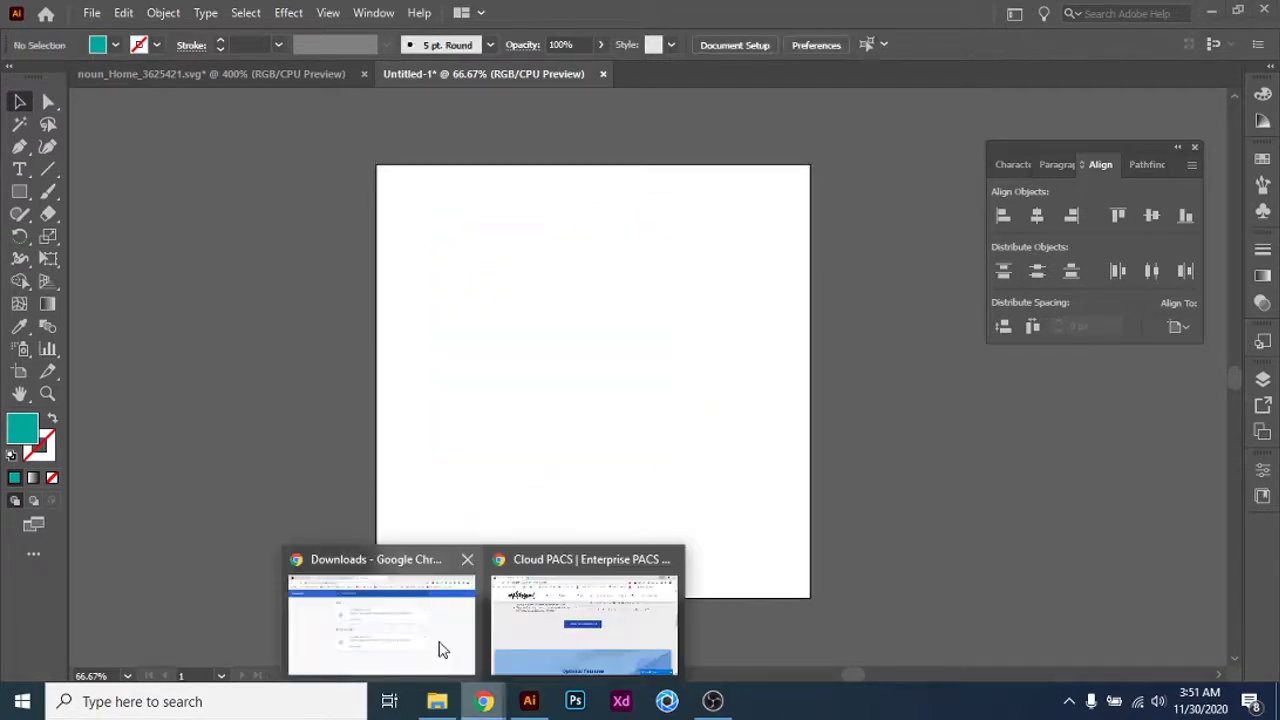
pyautogui.click(437, 642)
pyautogui.click(330, 15)
pyautogui.click(100, 15)
pyautogui.scroll(2, 333, 237)
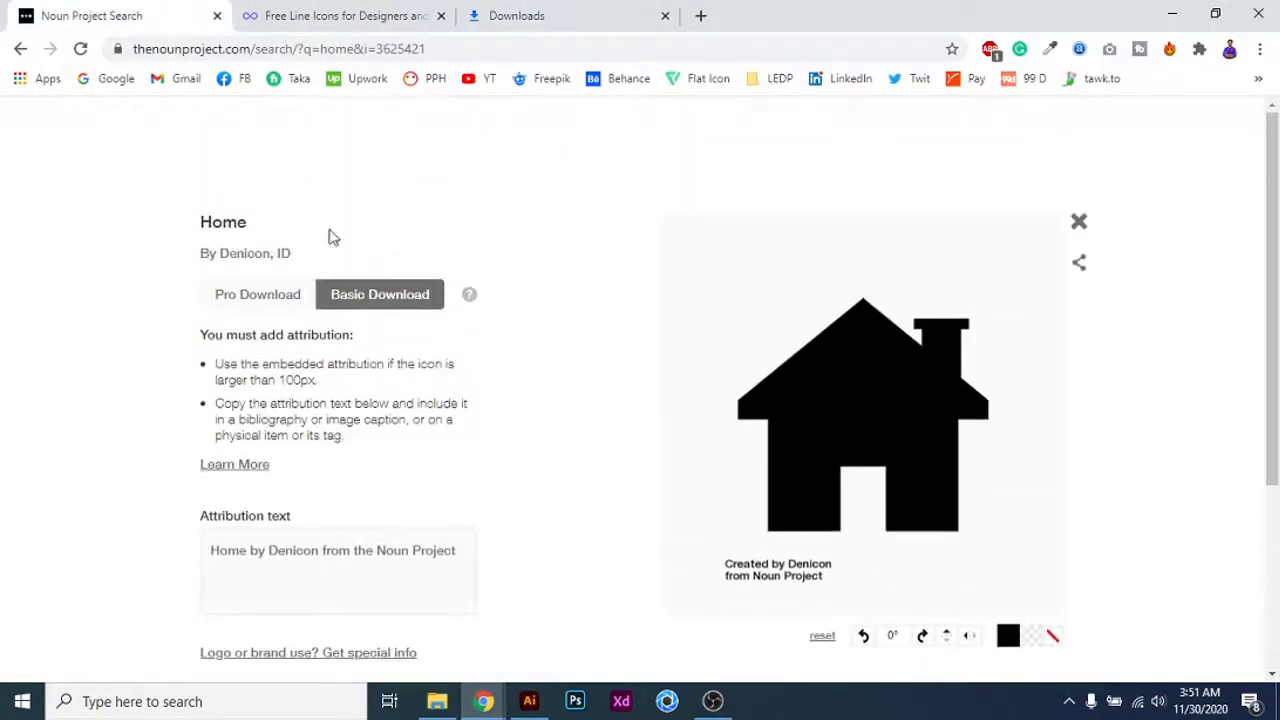
pyautogui.click(18, 48)
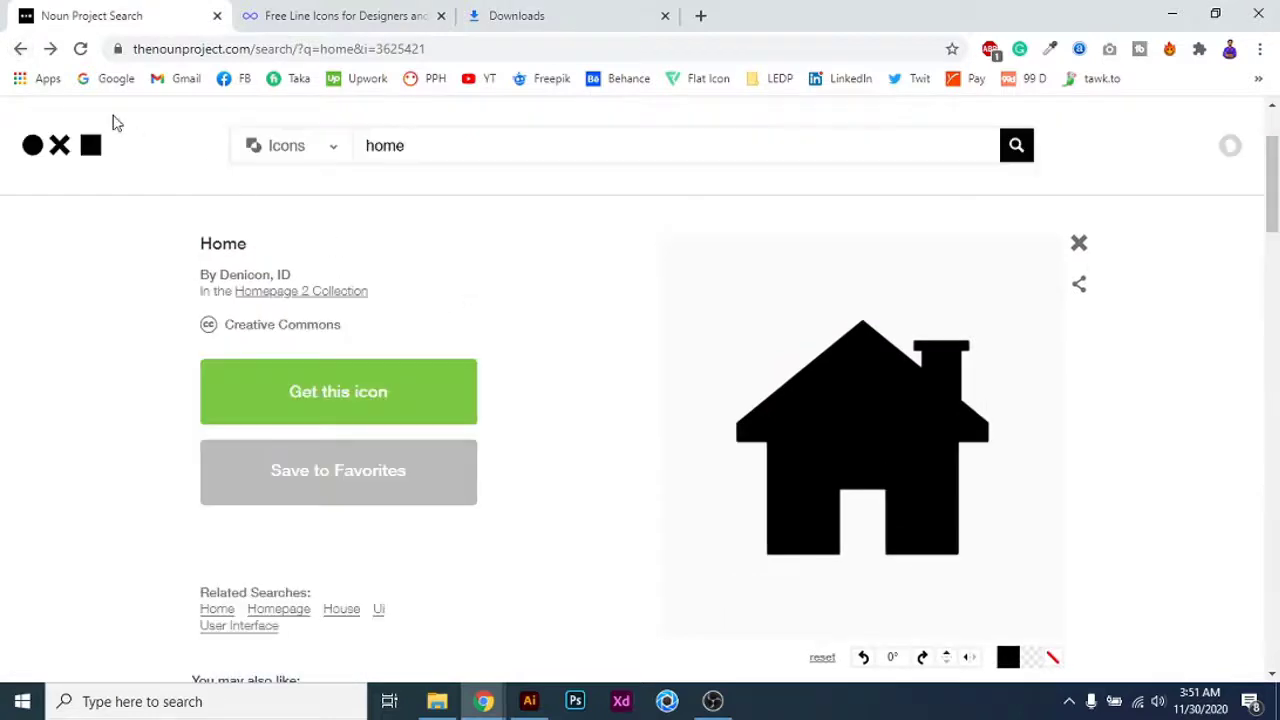
pyautogui.click(18, 48)
# Look through the home icon results and point out the search term and the page's web address
pyautogui.scroll(-8, 737, 320)
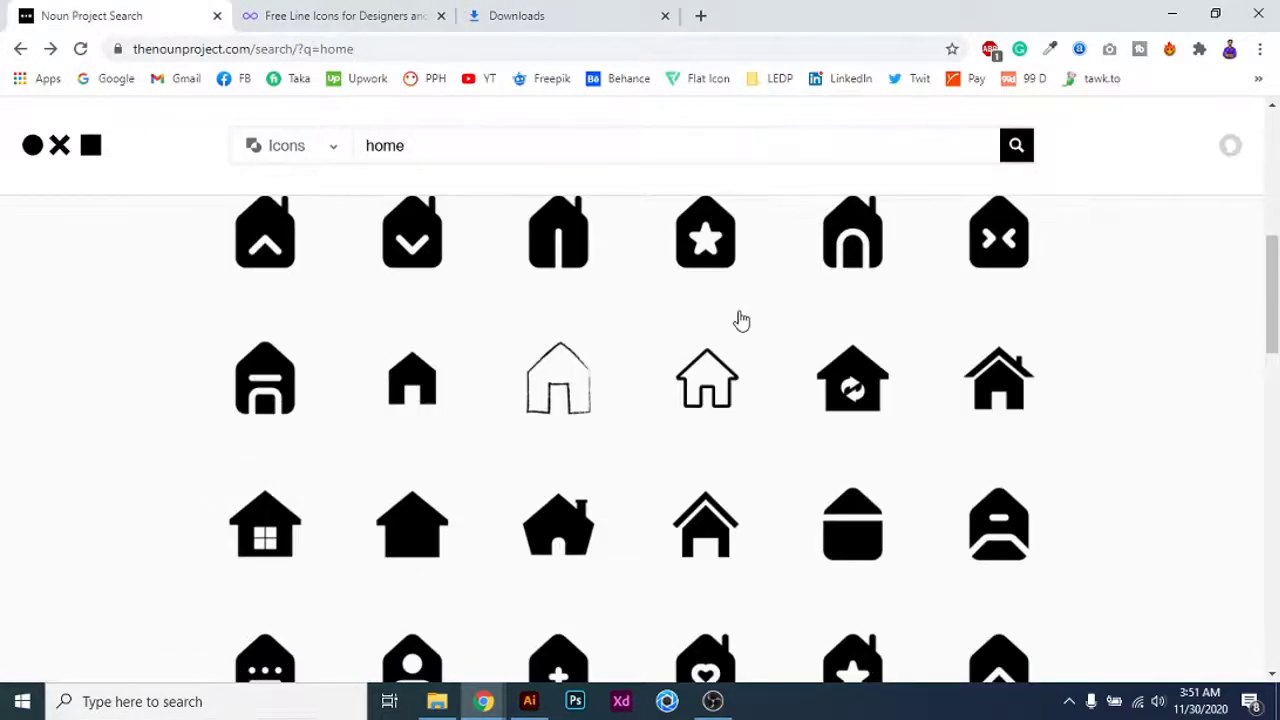
pyautogui.scroll(-2, 743, 317)
pyautogui.scroll(10, 743, 317)
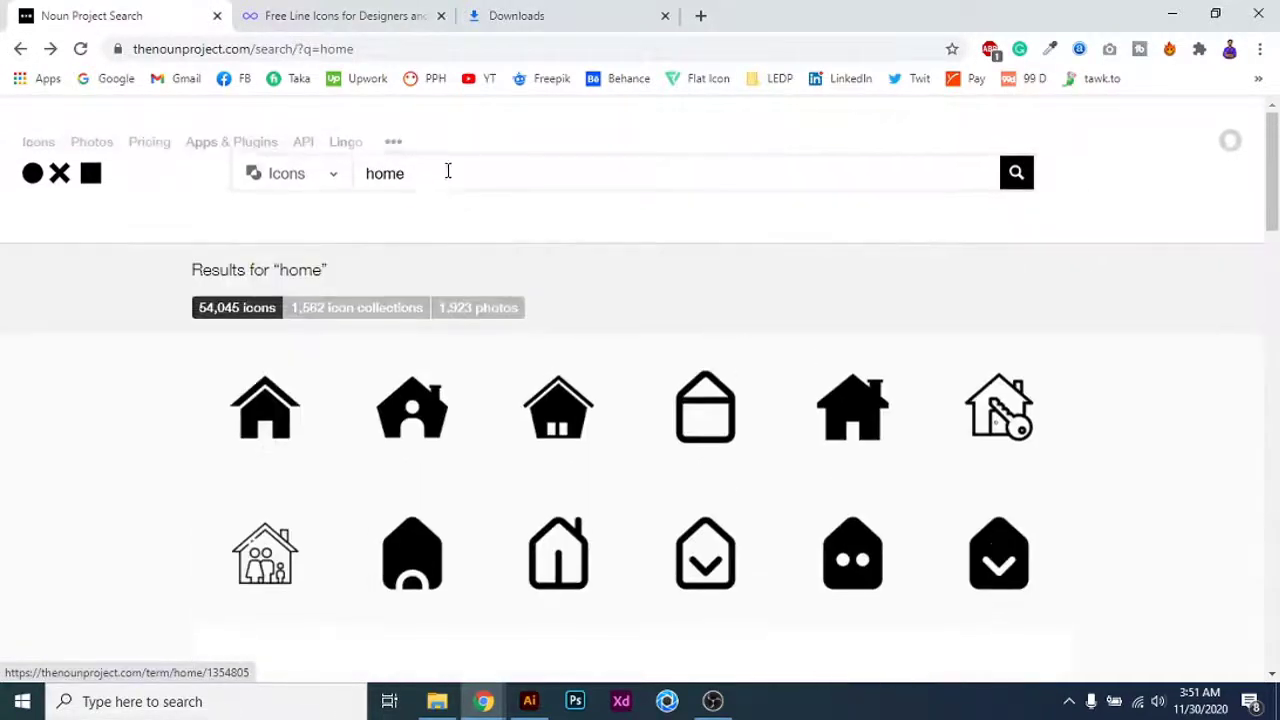
pyautogui.click(474, 200)
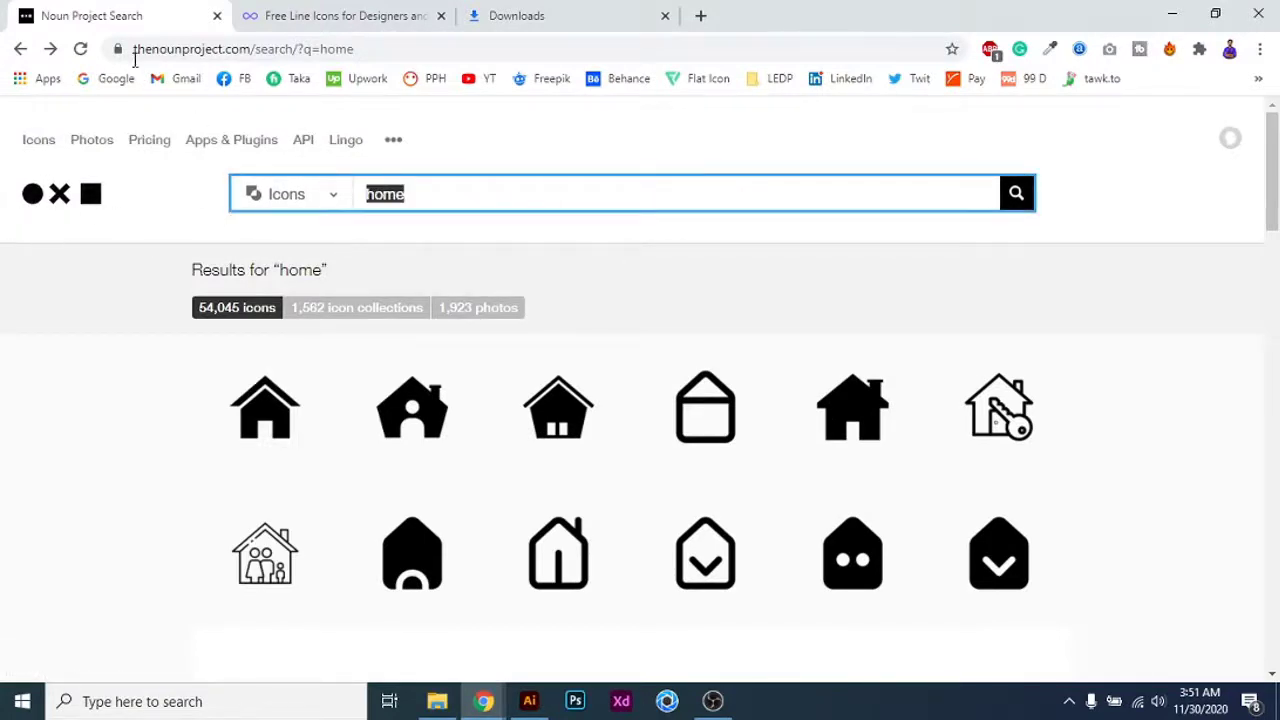
pyautogui.moveTo(137, 48); pyautogui.dragTo(471, 54)
pyautogui.click(471, 54)
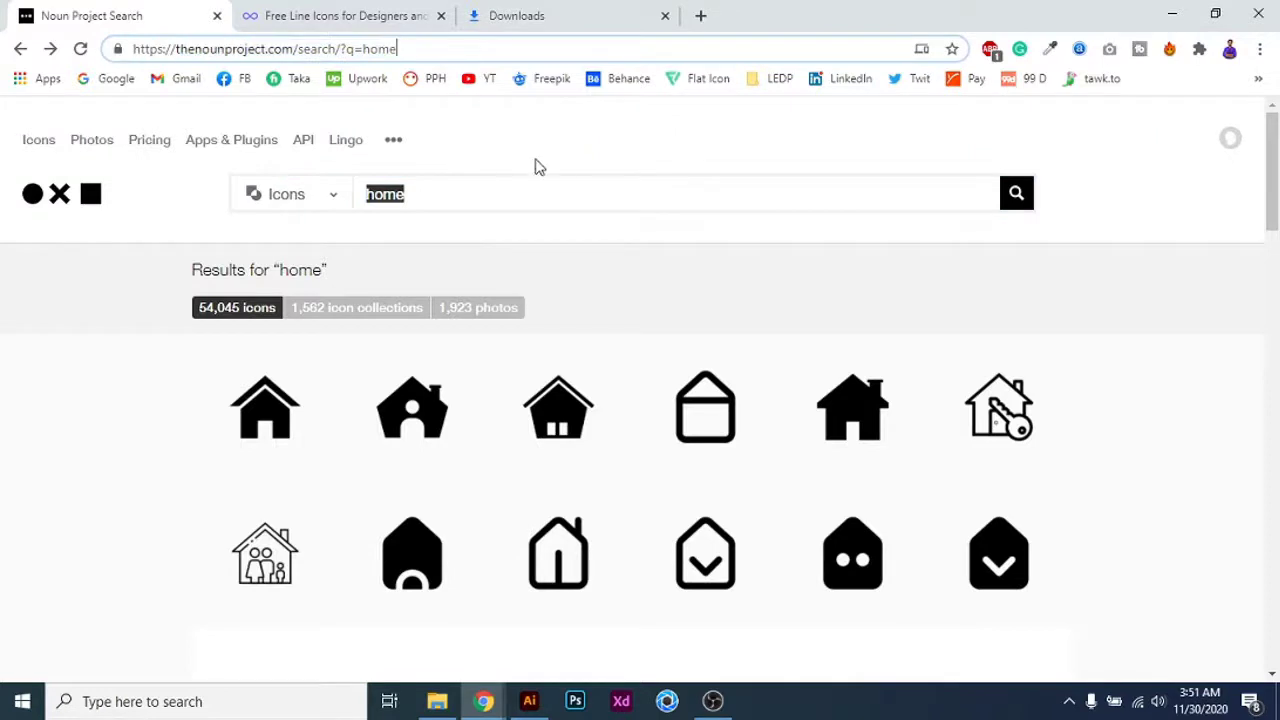
pyautogui.click(535, 167)
# Switch to the LineIcons site, highlight its main heading, and view the feature cards below it
pyautogui.click(372, 10)
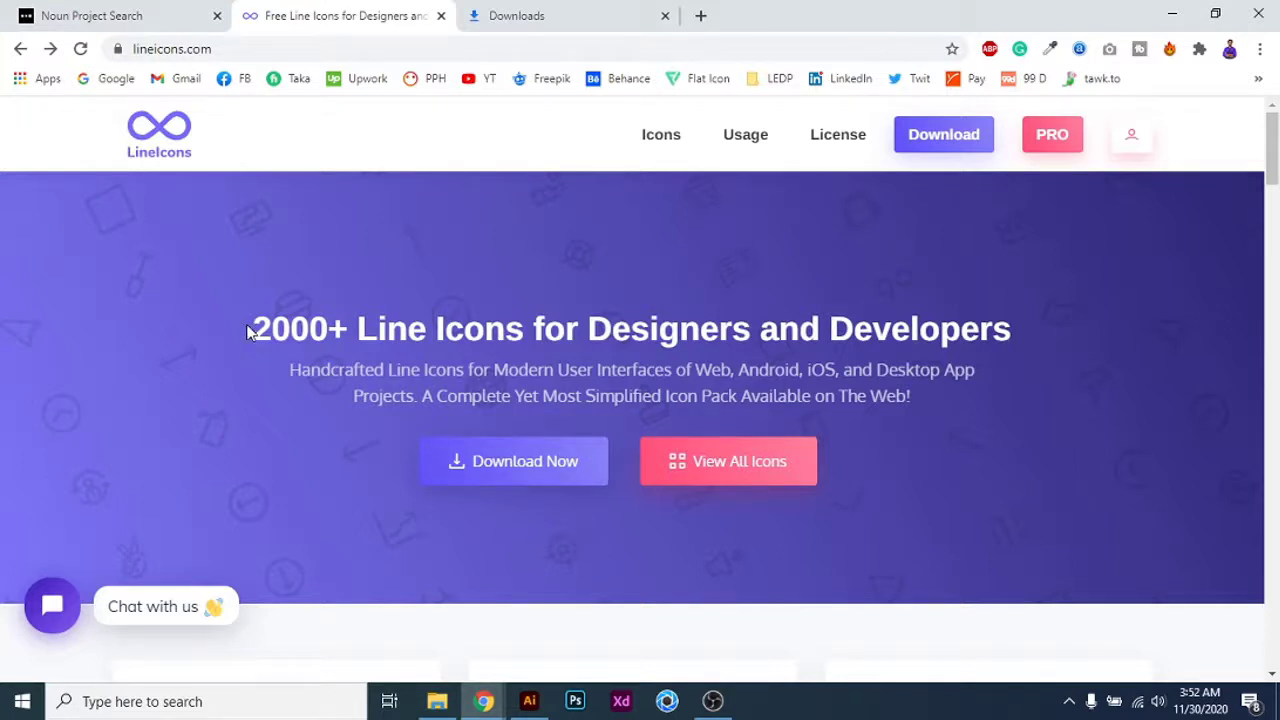
pyautogui.moveTo(250, 325); pyautogui.dragTo(1021, 293)
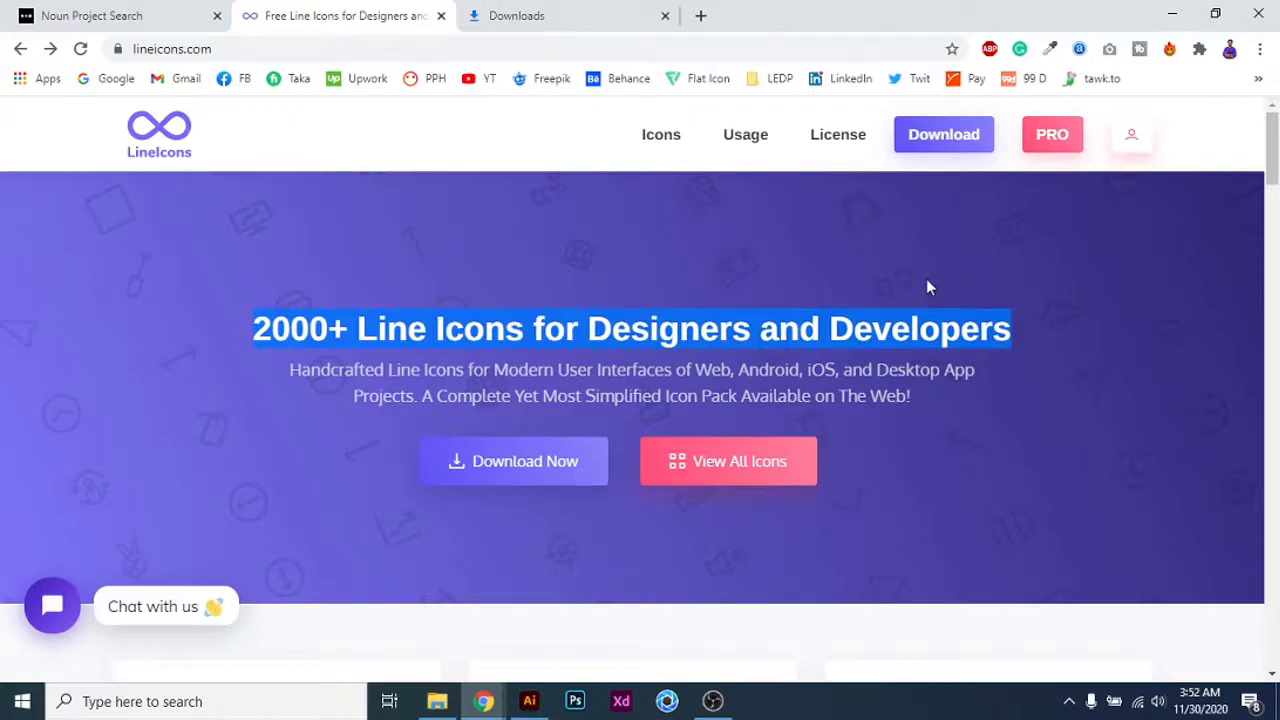
pyautogui.scroll(-5, 770, 285)
pyautogui.scroll(-6, 842, 285)
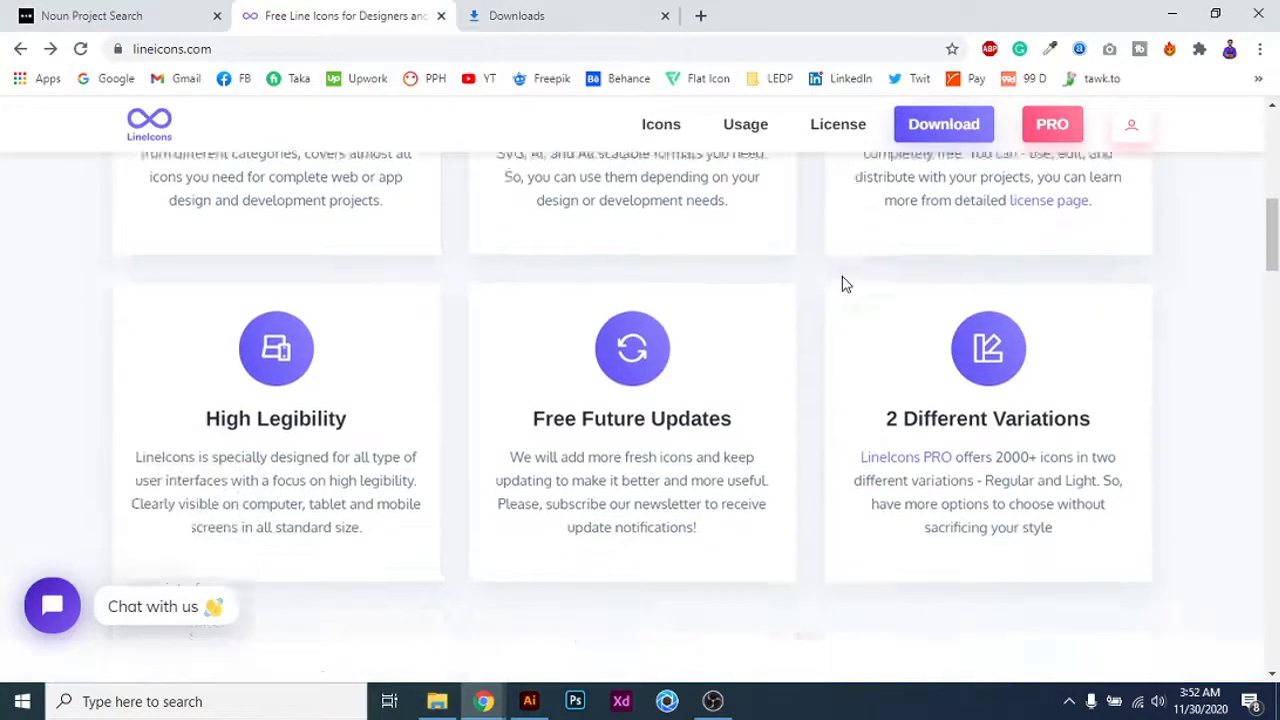
# Look through the LineIcons icon categories, from Business to Spinners, and return to the start of the page
pyautogui.scroll(-2, 842, 285)
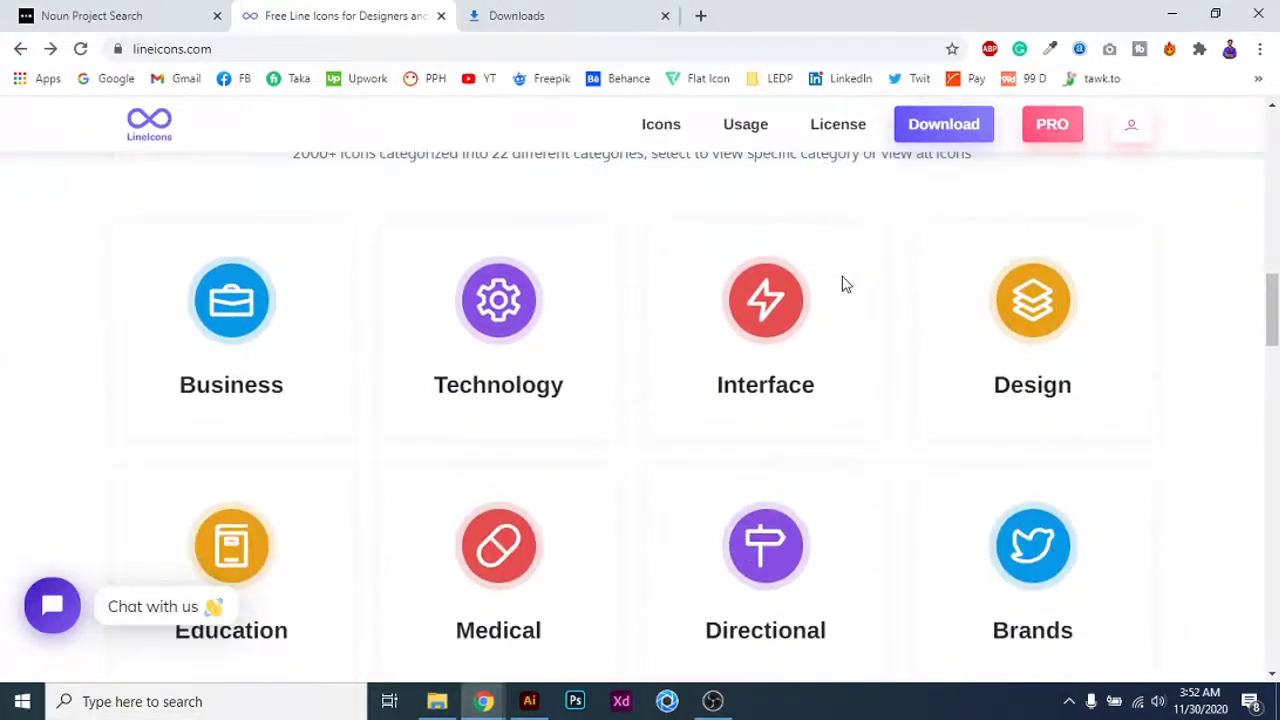
pyautogui.scroll(1, 842, 285)
pyautogui.scroll(-5, 842, 285)
pyautogui.scroll(5, 842, 285)
pyautogui.scroll(-4, 929, 277)
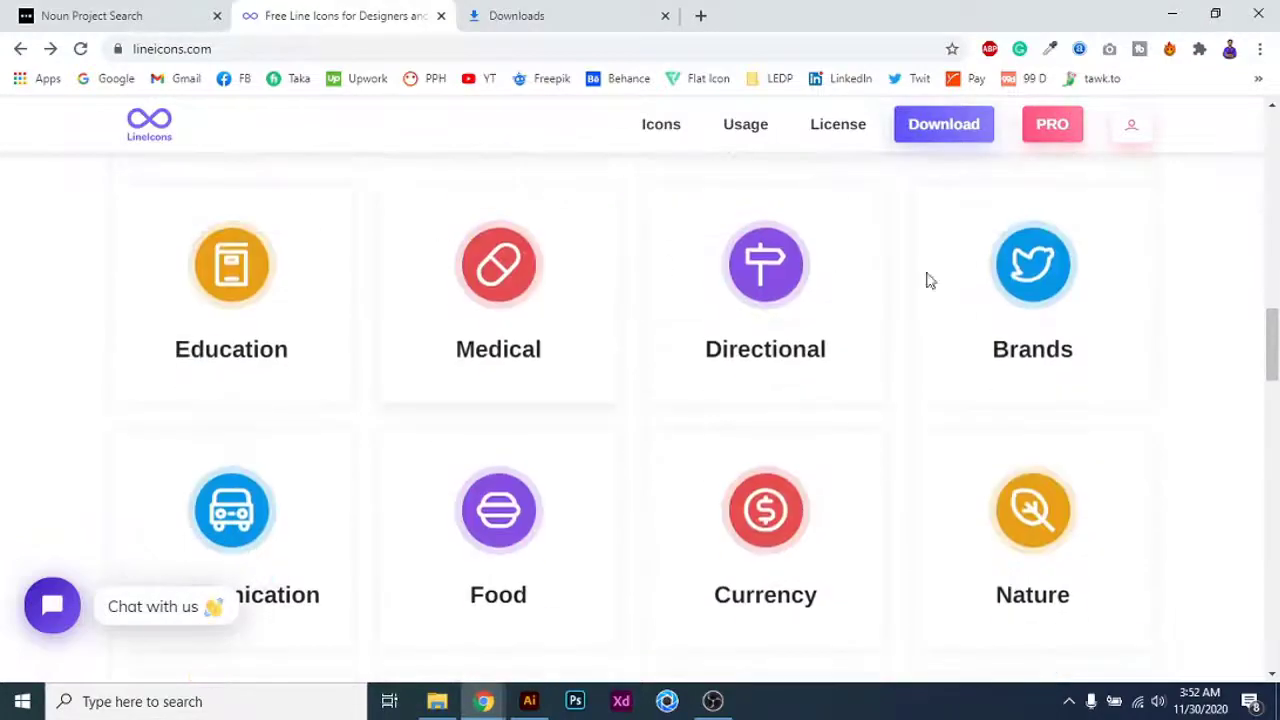
pyautogui.scroll(3, 1097, 317)
pyautogui.scroll(-4, 680, 328)
pyautogui.scroll(-4, 1114, 434)
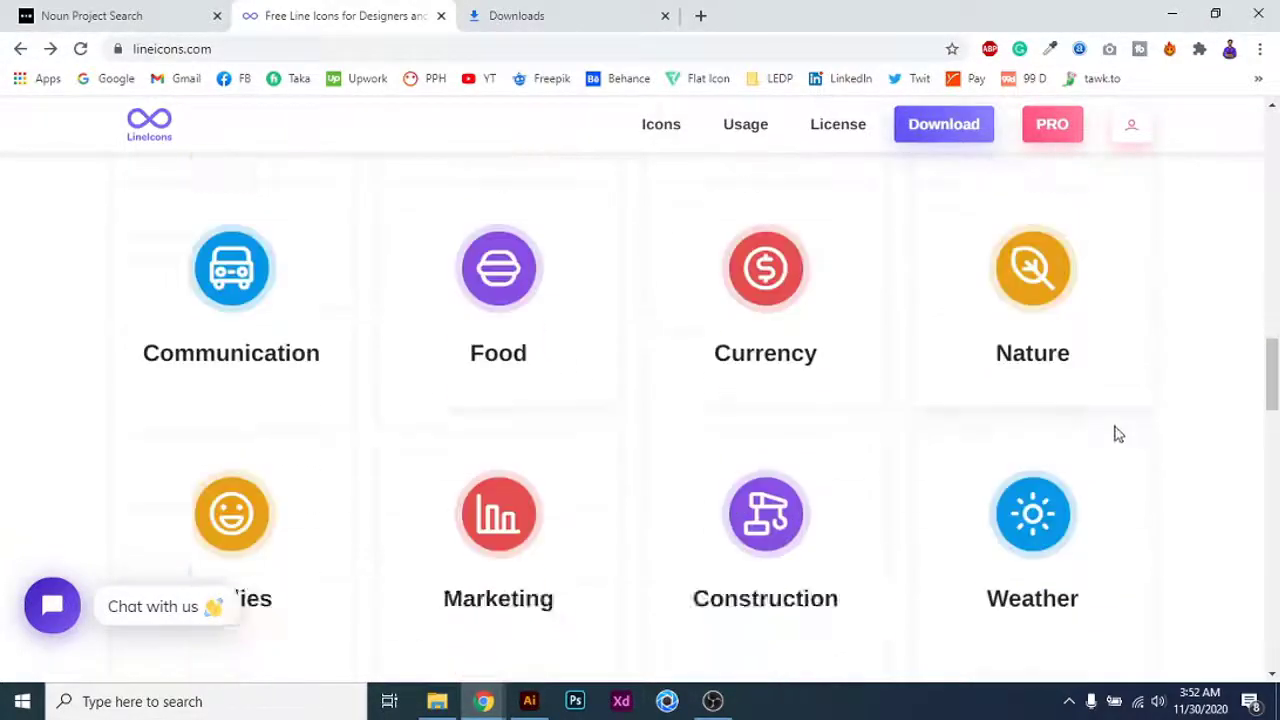
pyautogui.scroll(-4, 1136, 443)
pyautogui.scroll(4, 654, 391)
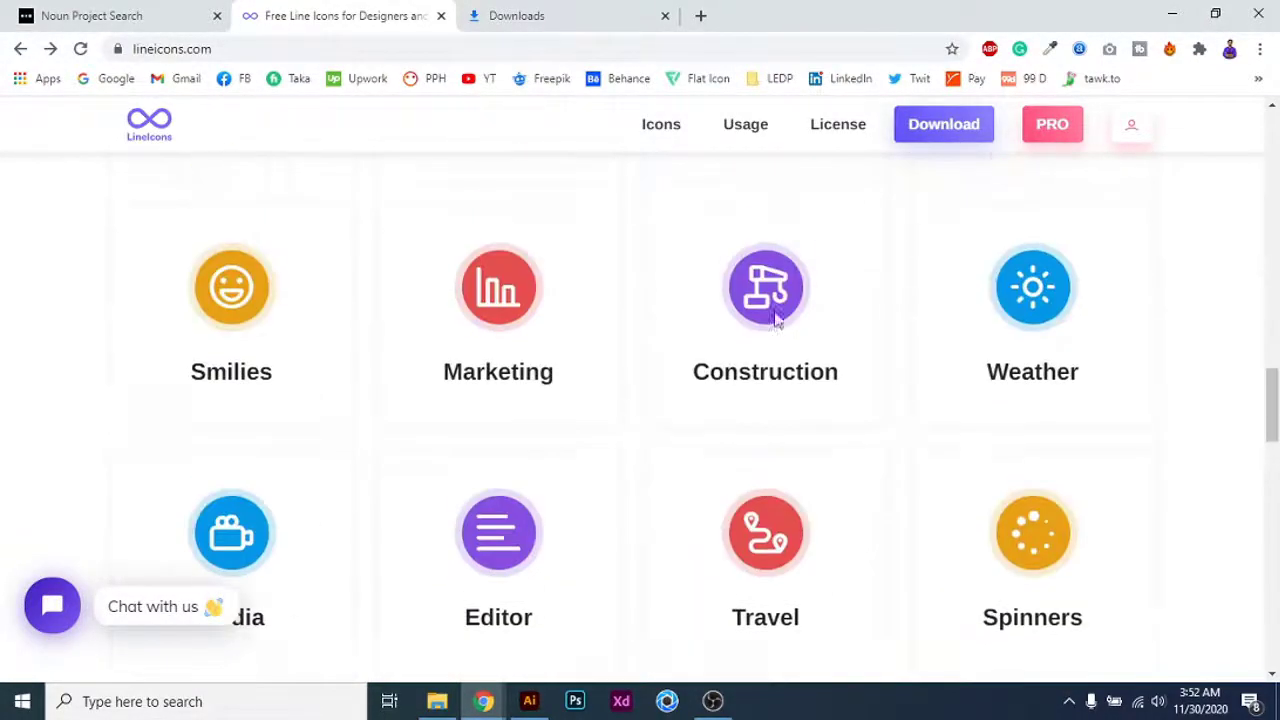
pyautogui.scroll(10, 786, 371)
pyautogui.scroll(8, 826, 277)
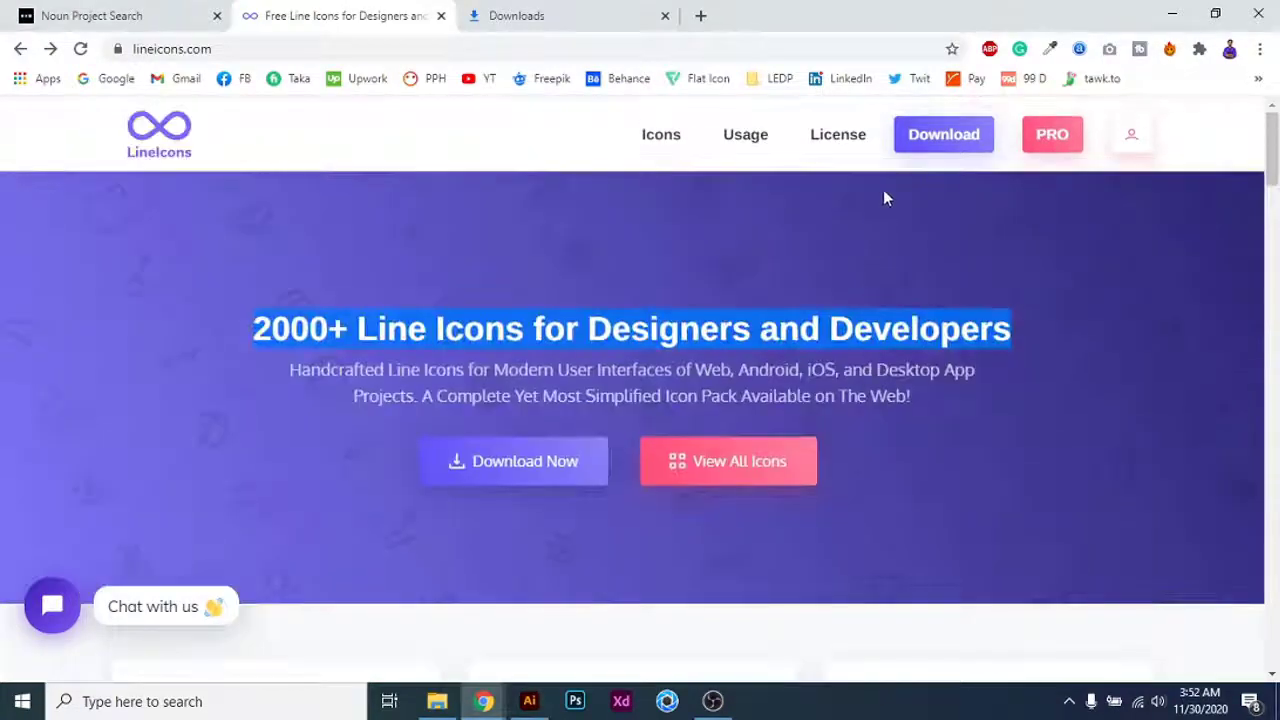
# View the LineIcons login page and return to the site's home page
pyautogui.click(1132, 136)
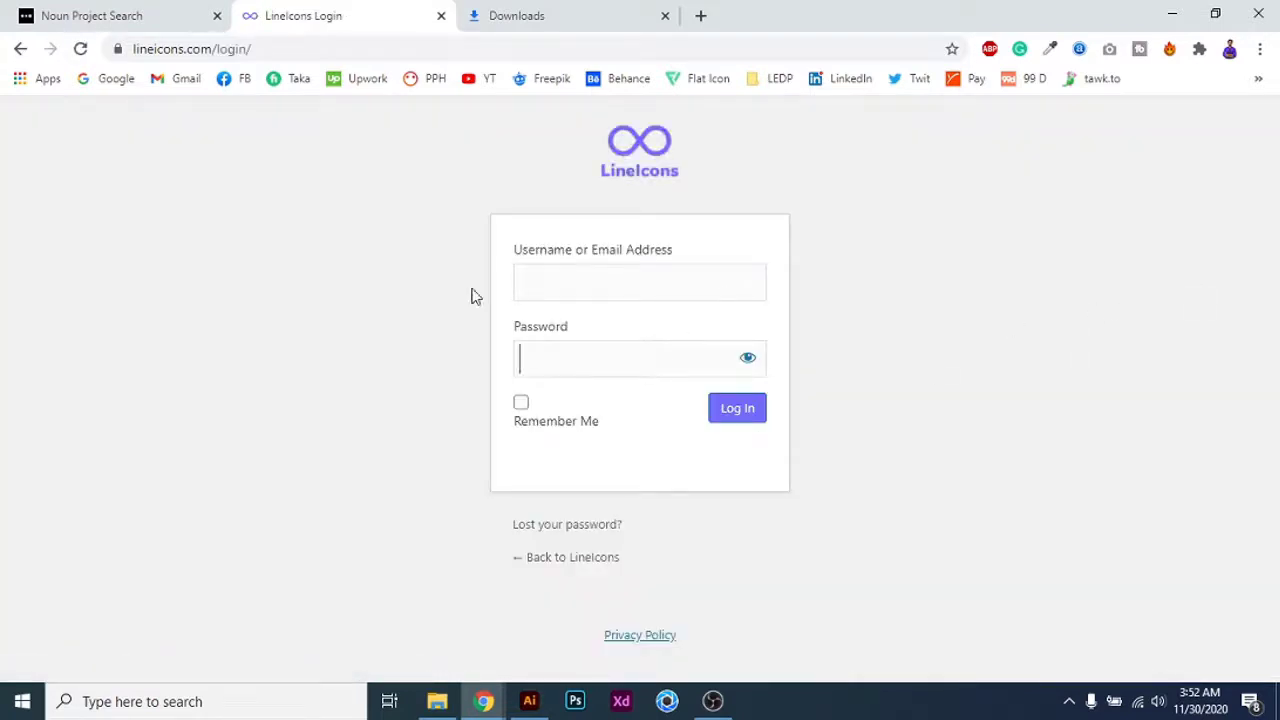
pyautogui.click(20, 48)
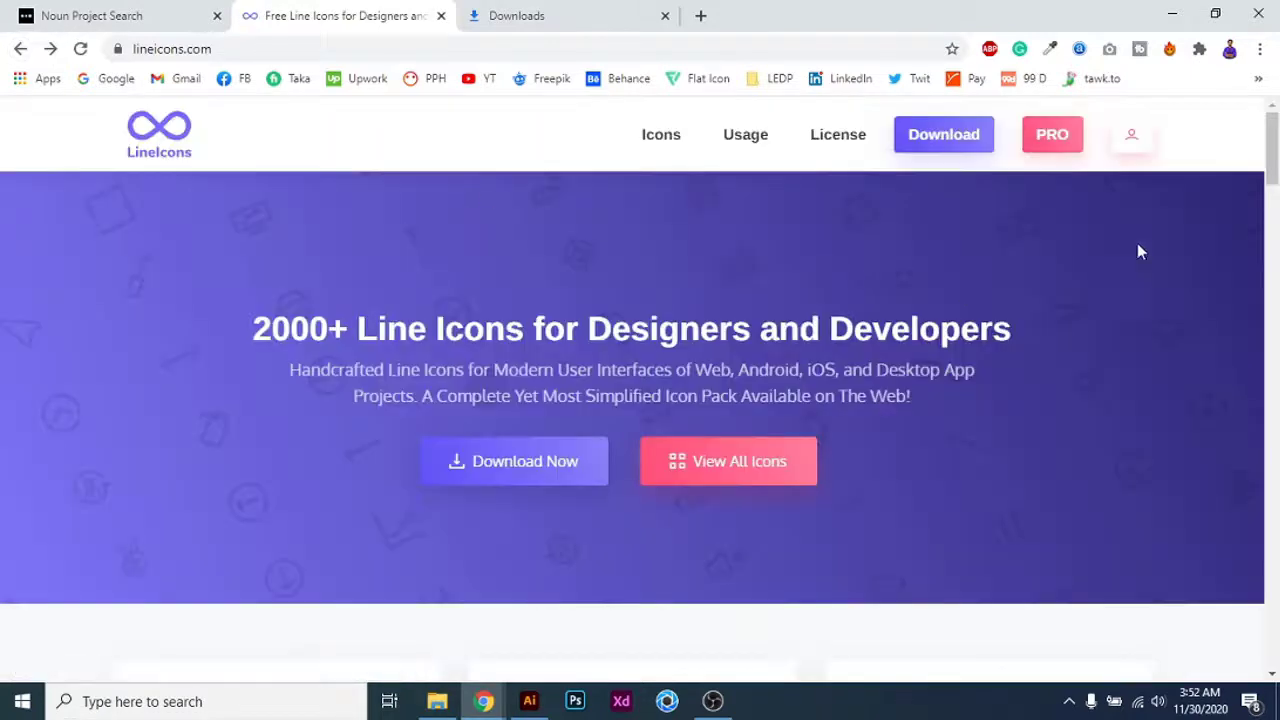
pyautogui.scroll(-2, 877, 345)
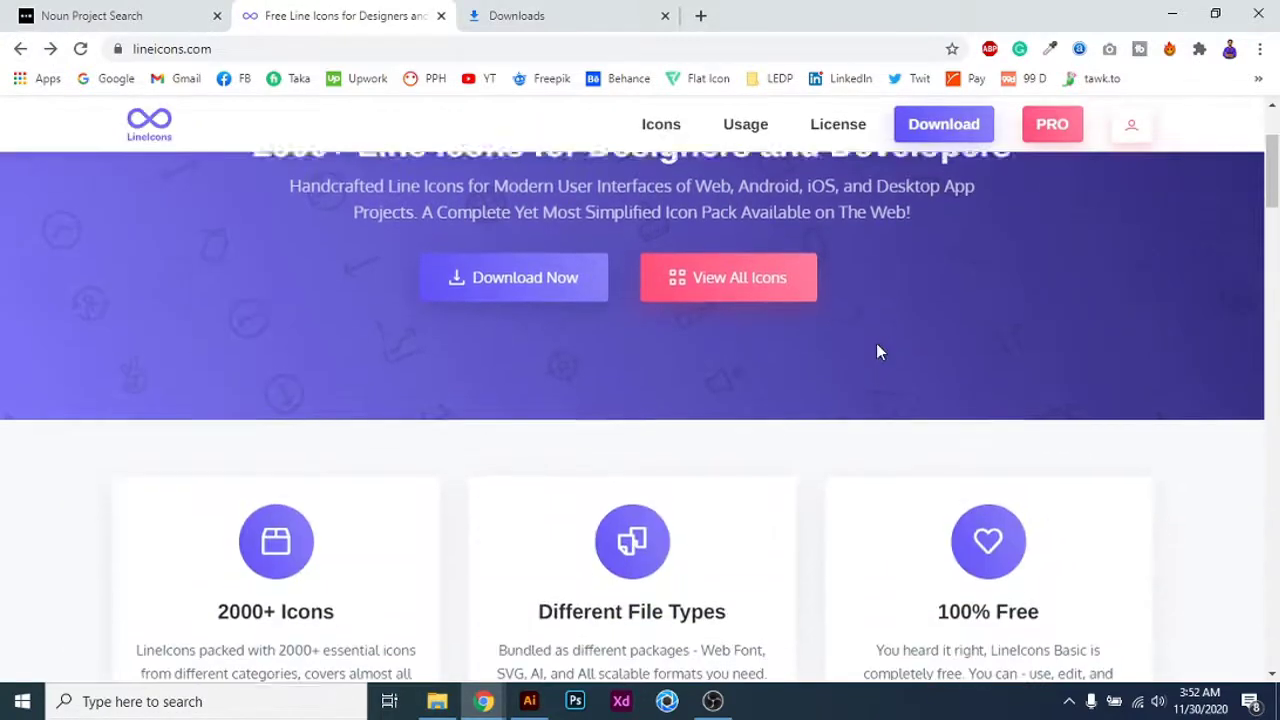
pyautogui.scroll(2, 877, 345)
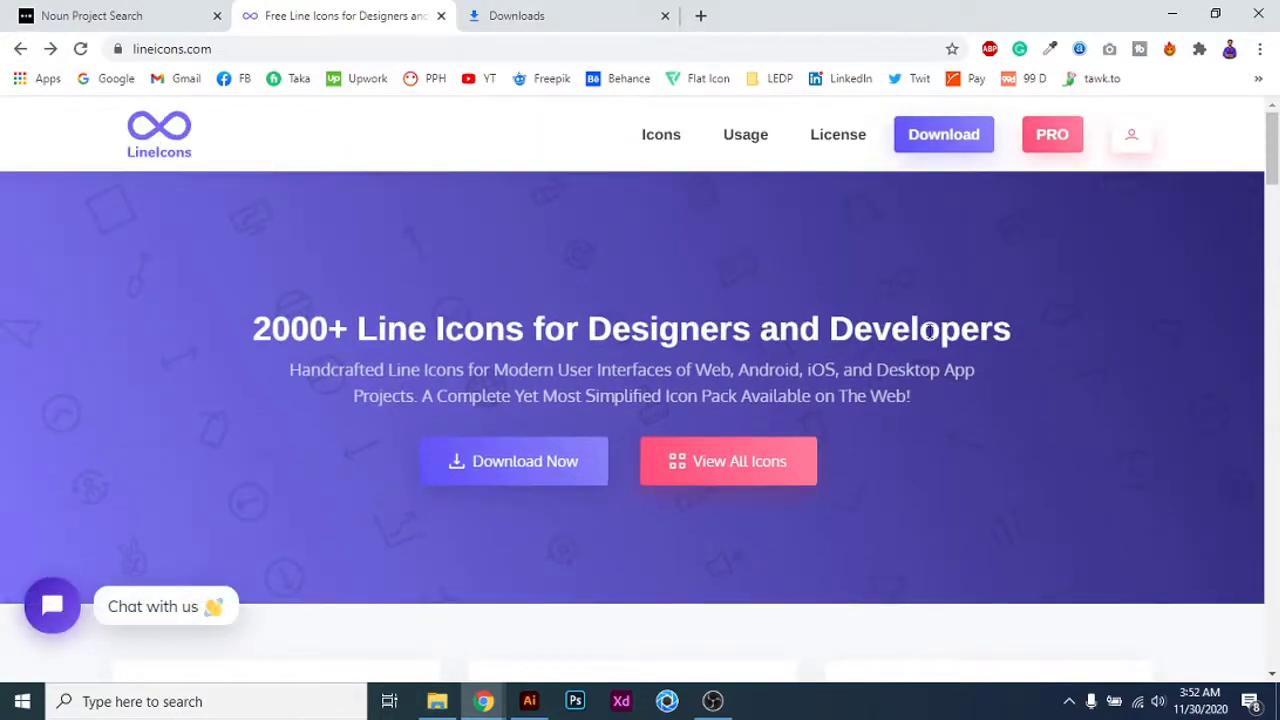
# Open the LineIcons download page and compare the BASIC and PRO feature lists, highlighting each plan's icon count
pyautogui.click(569, 479)
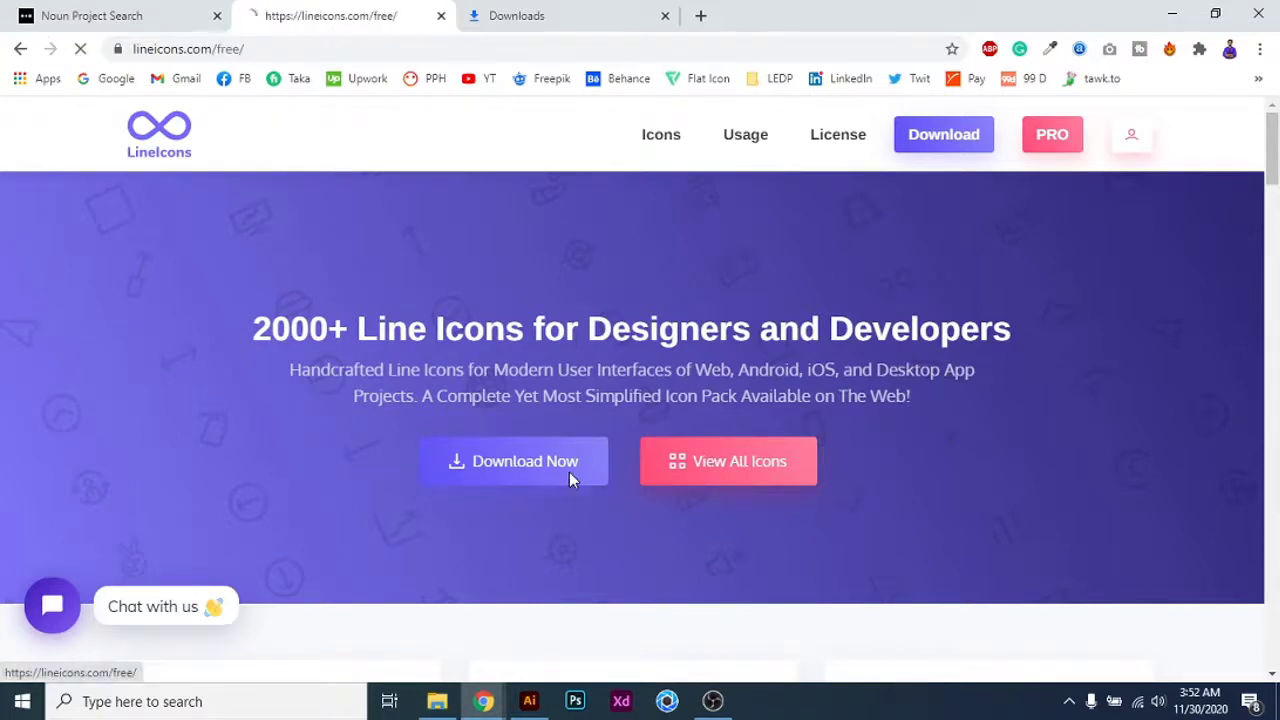
pyautogui.scroll(-3, 597, 446)
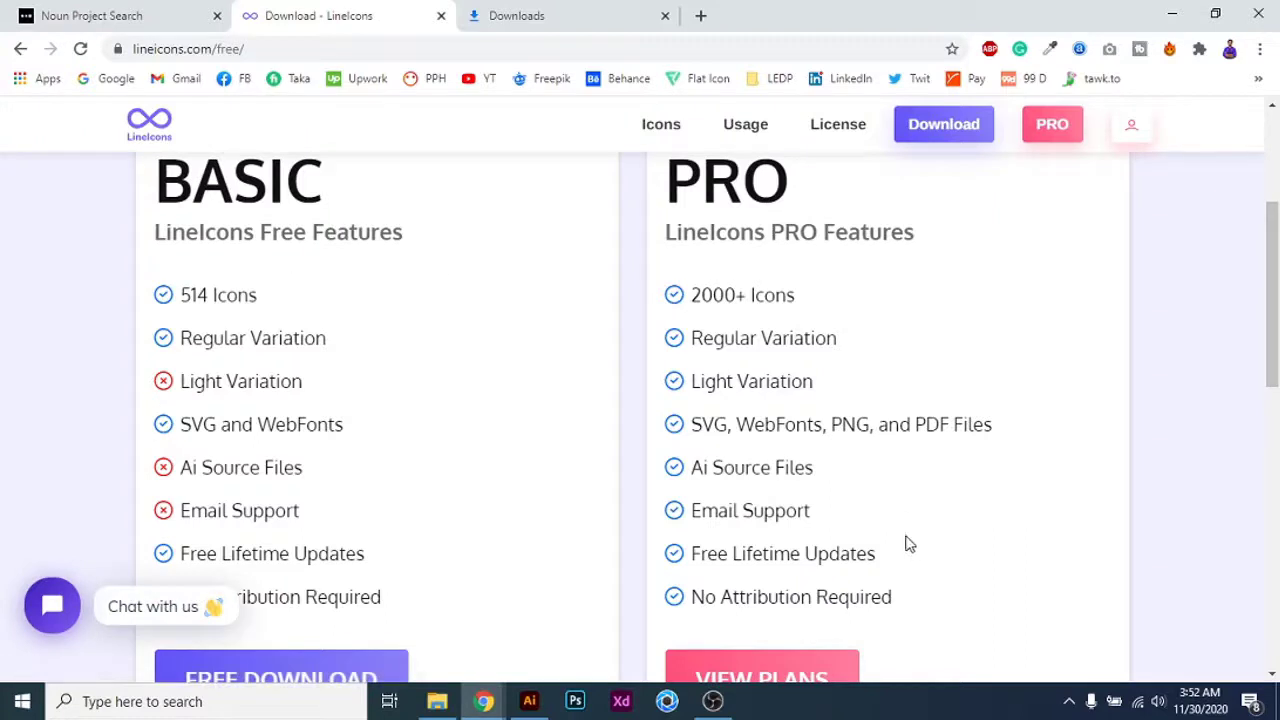
pyautogui.moveTo(1042, 601); pyautogui.dragTo(1006, 291)
pyautogui.click(535, 440)
pyautogui.moveTo(445, 611); pyautogui.dragTo(451, 480)
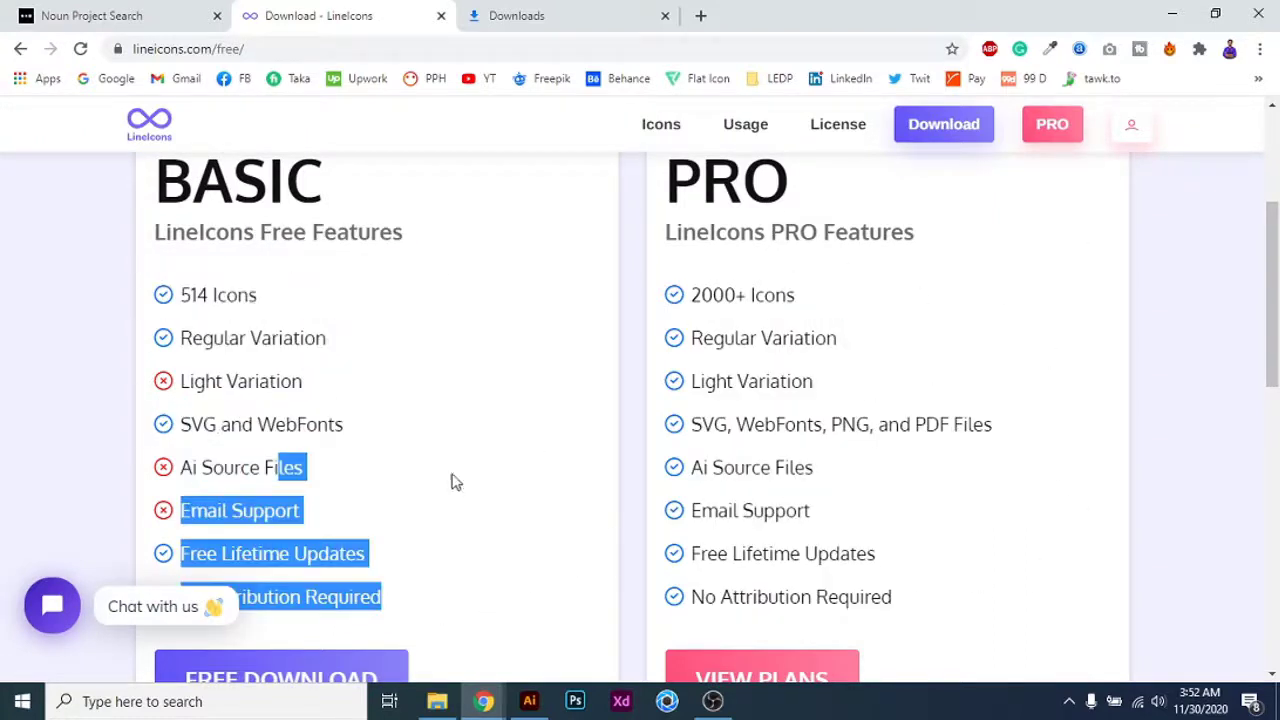
pyautogui.click(843, 276)
pyautogui.moveTo(838, 309); pyautogui.dragTo(682, 307)
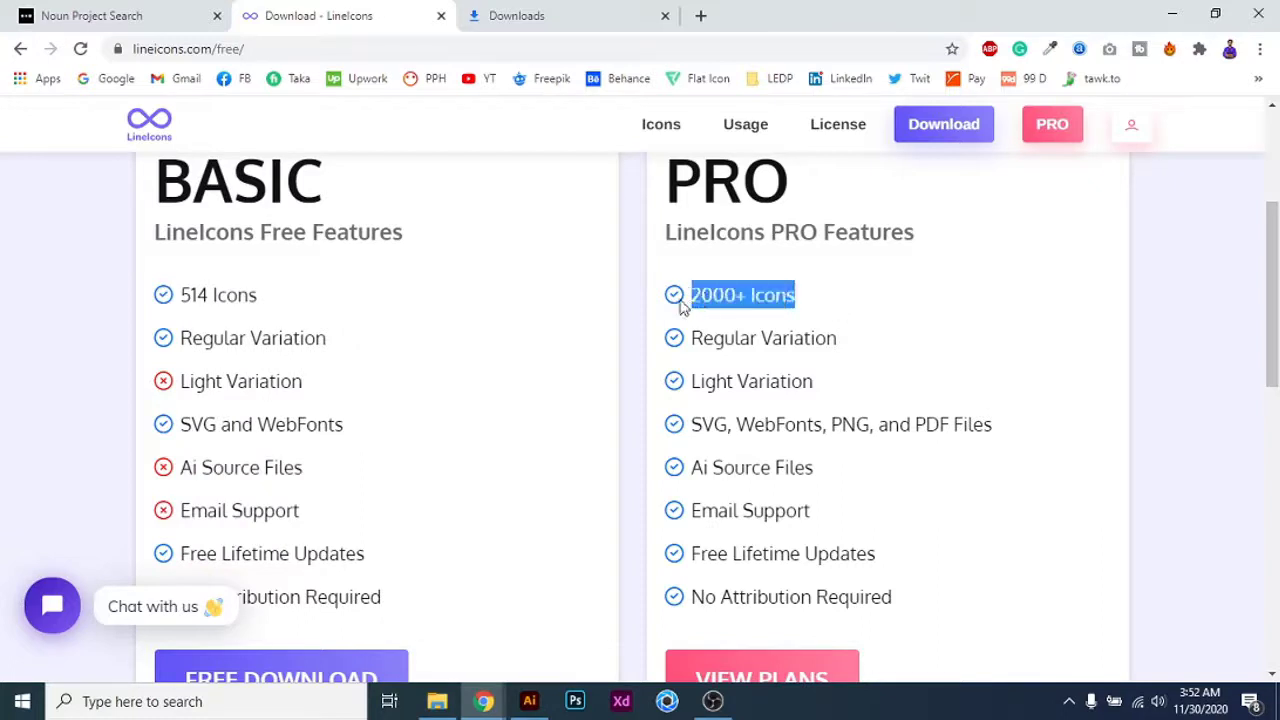
pyautogui.moveTo(262, 300); pyautogui.dragTo(168, 303)
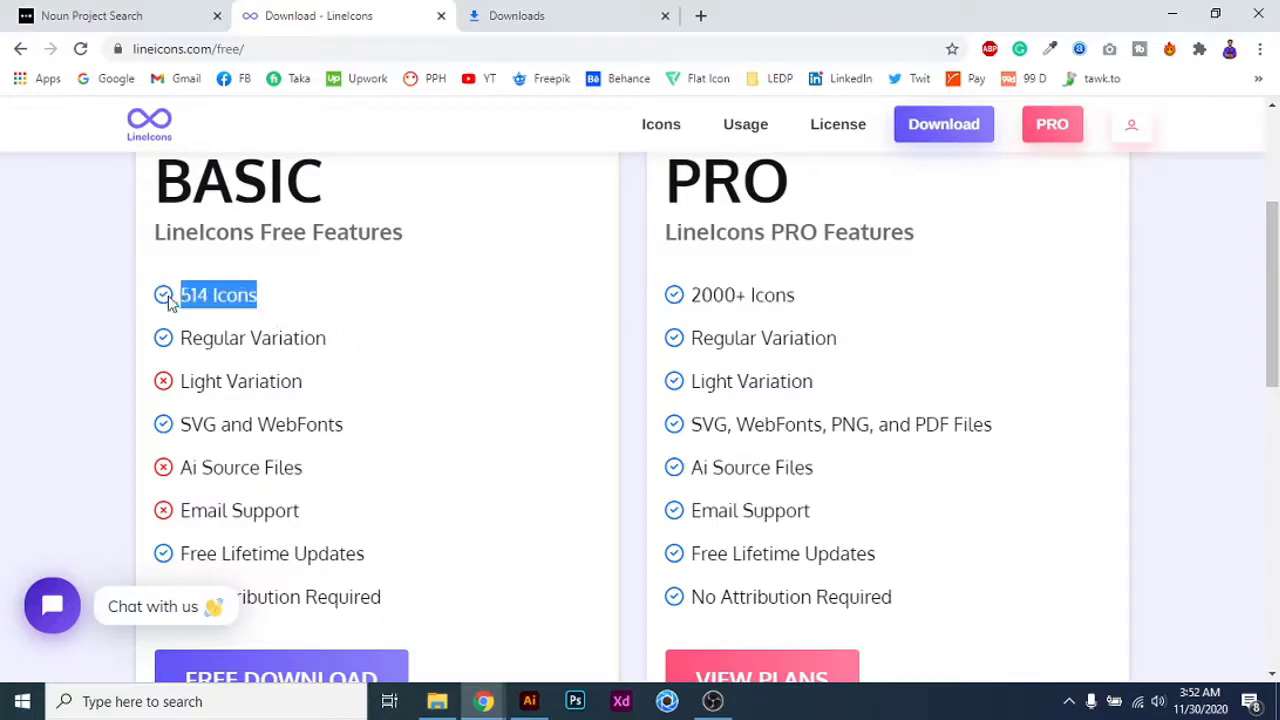
pyautogui.click(303, 299)
# Download the free LineIcons-Package-2.0.zip to the Downloads folder and open the folder containing it
pyautogui.scroll(-2, 300, 297)
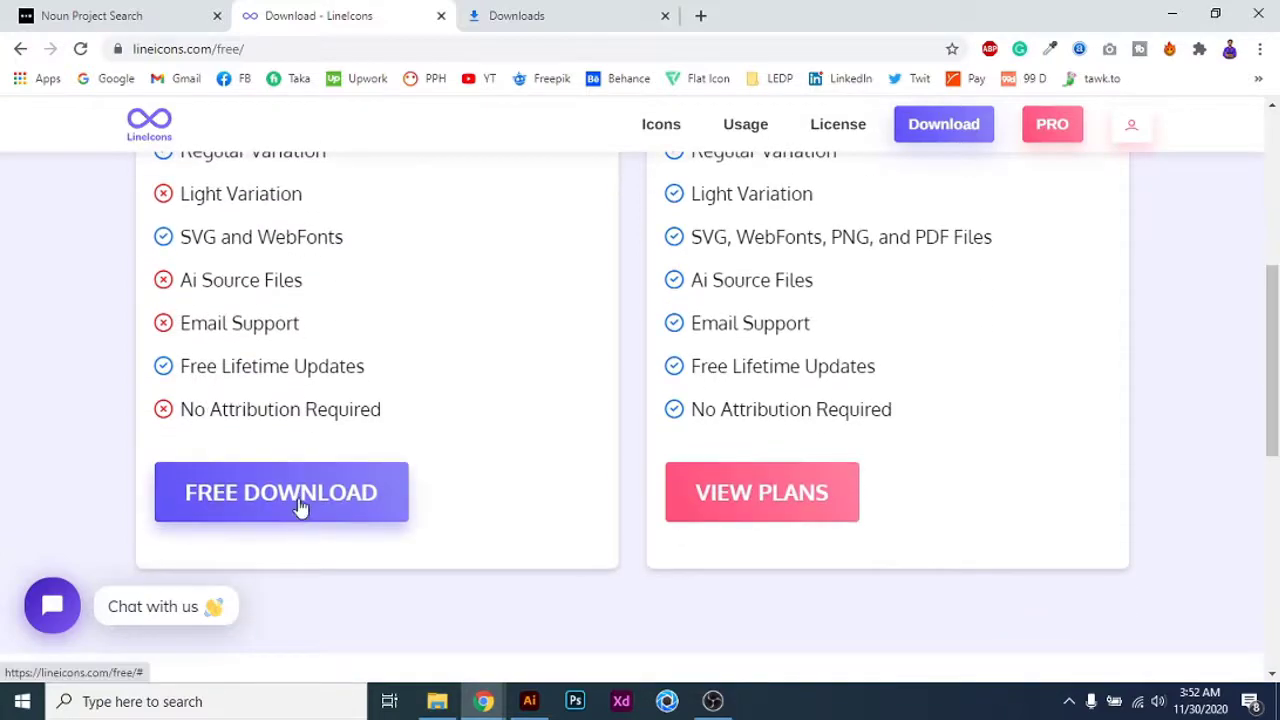
pyautogui.click(300, 507)
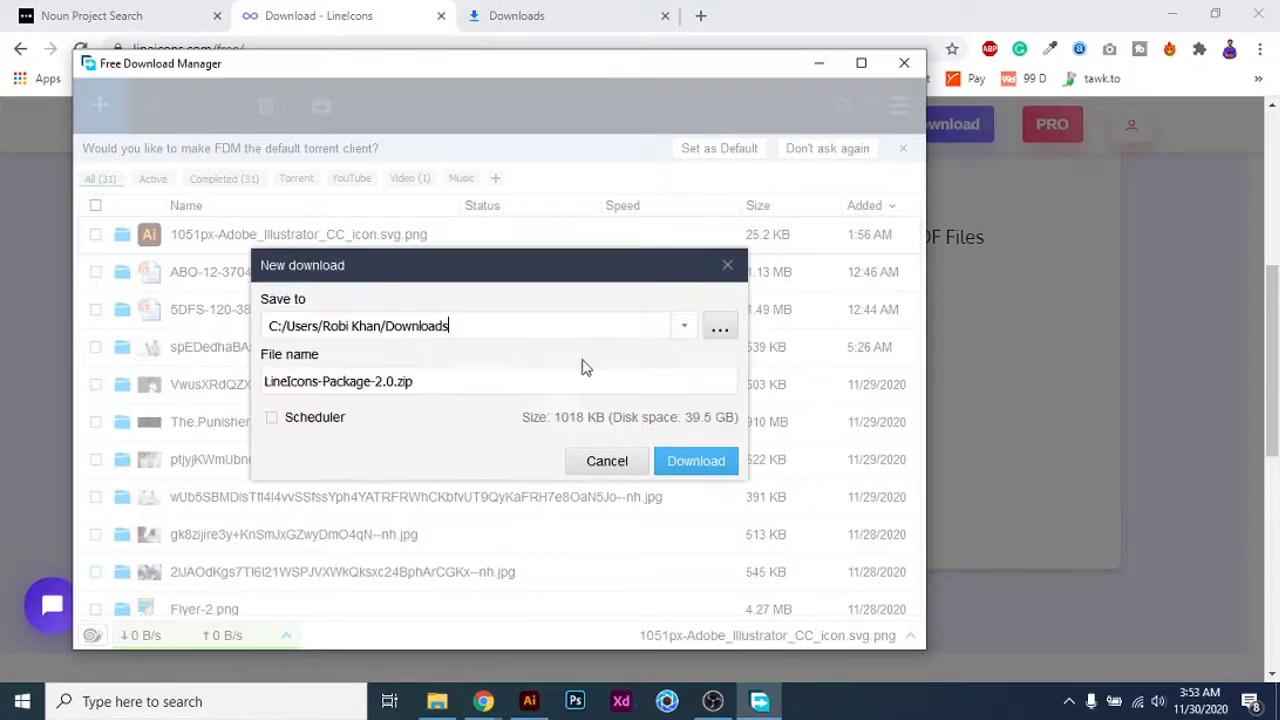
pyautogui.click(728, 471)
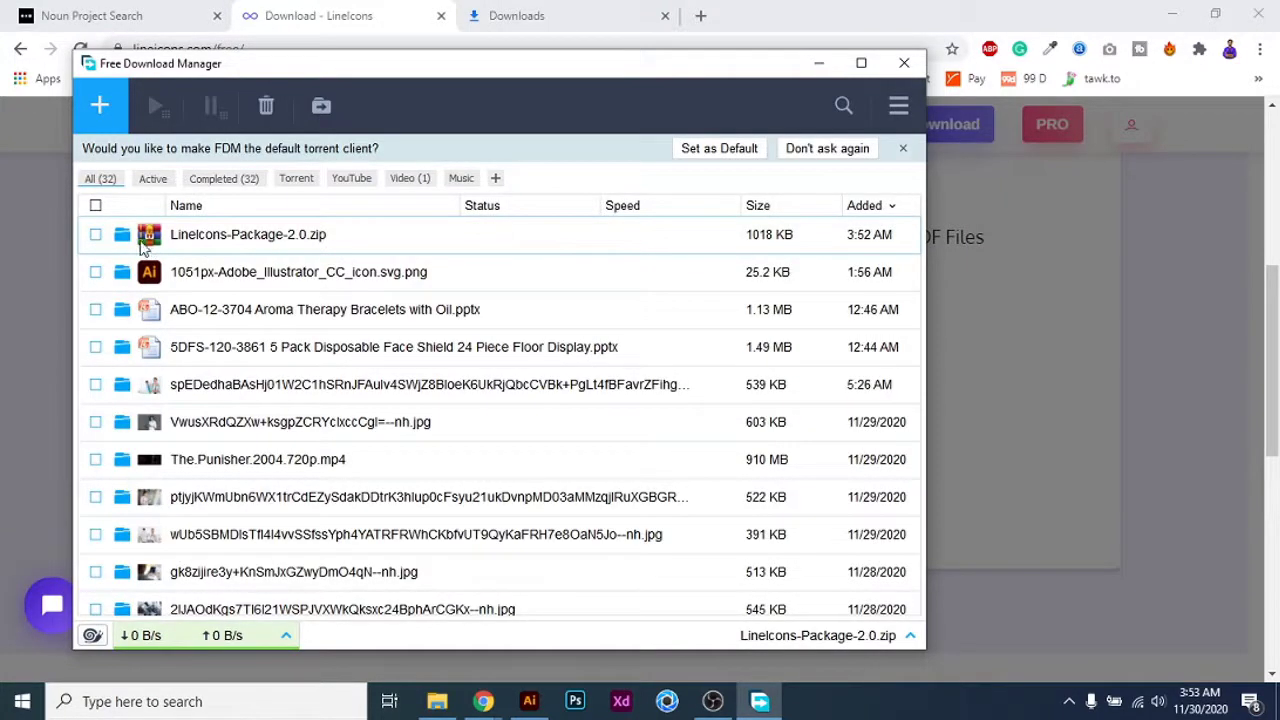
pyautogui.click(117, 240)
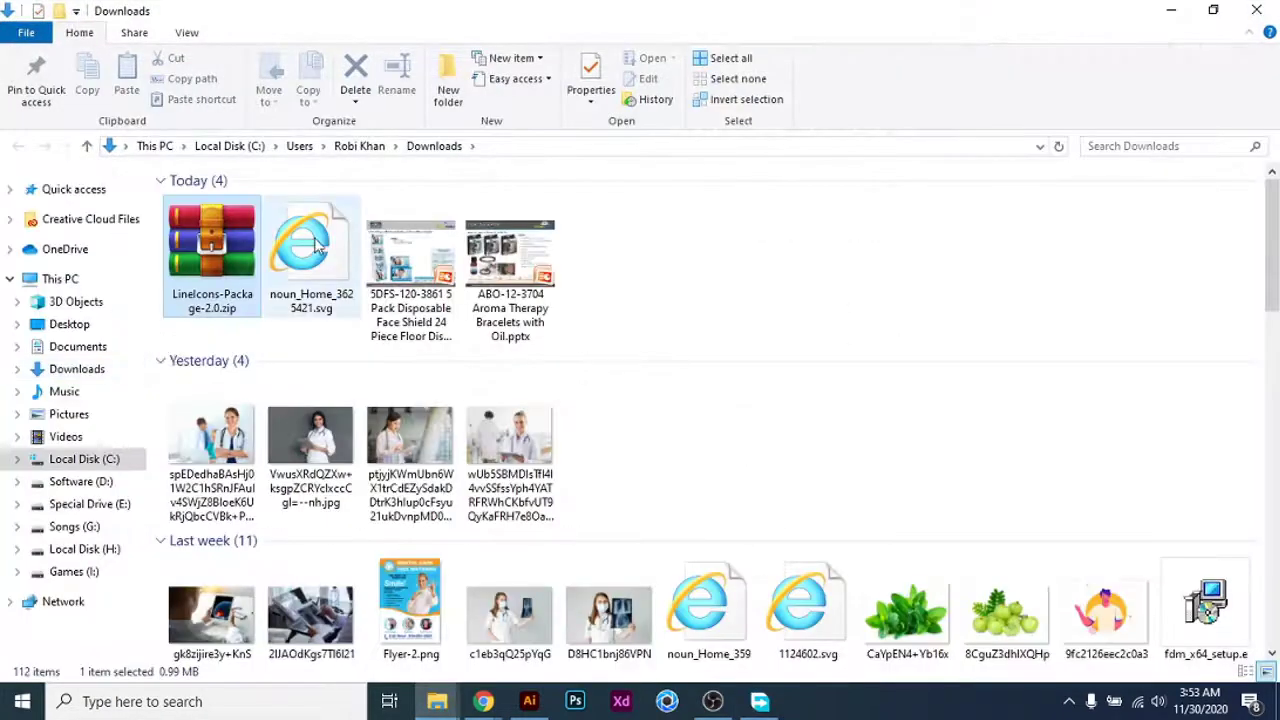
pyautogui.moveTo(213, 243)
pyautogui.mouseDown()
pyautogui.moveTo(205, 205)
pyautogui.moveTo(205, 262)
pyautogui.mouseUp()
pyautogui.rightClick(207, 263)
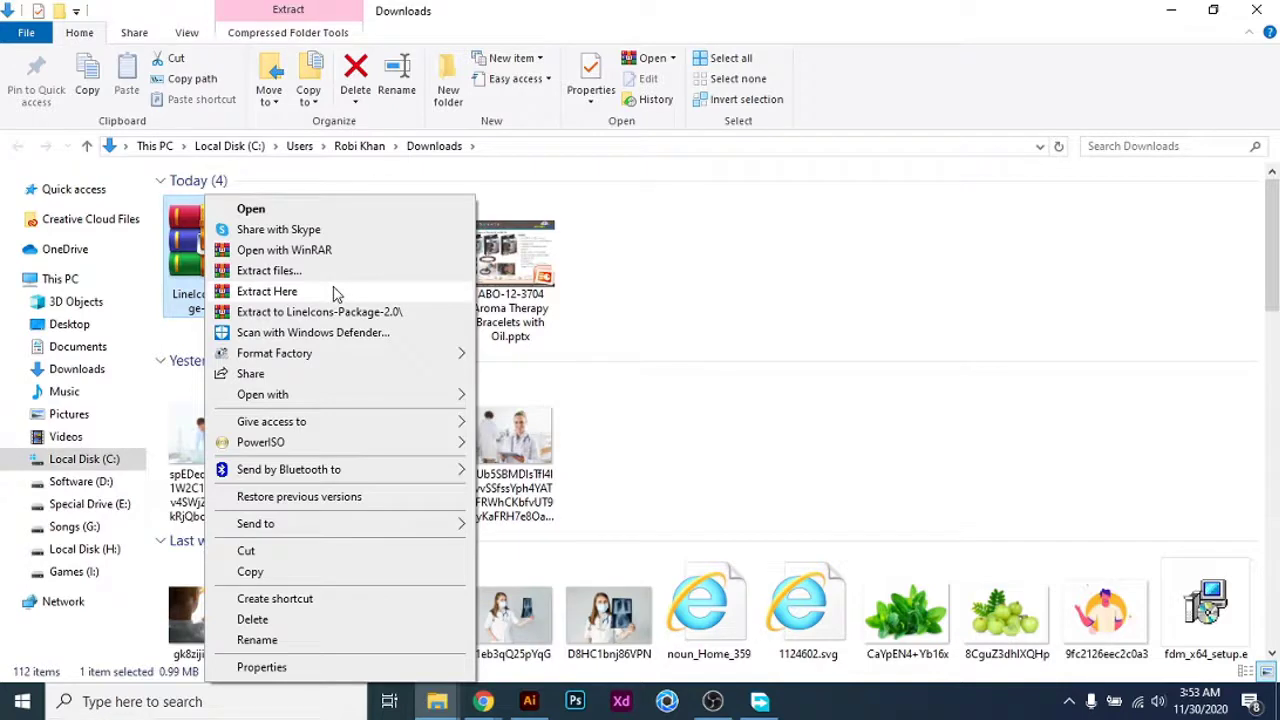
pyautogui.click(897, 294)
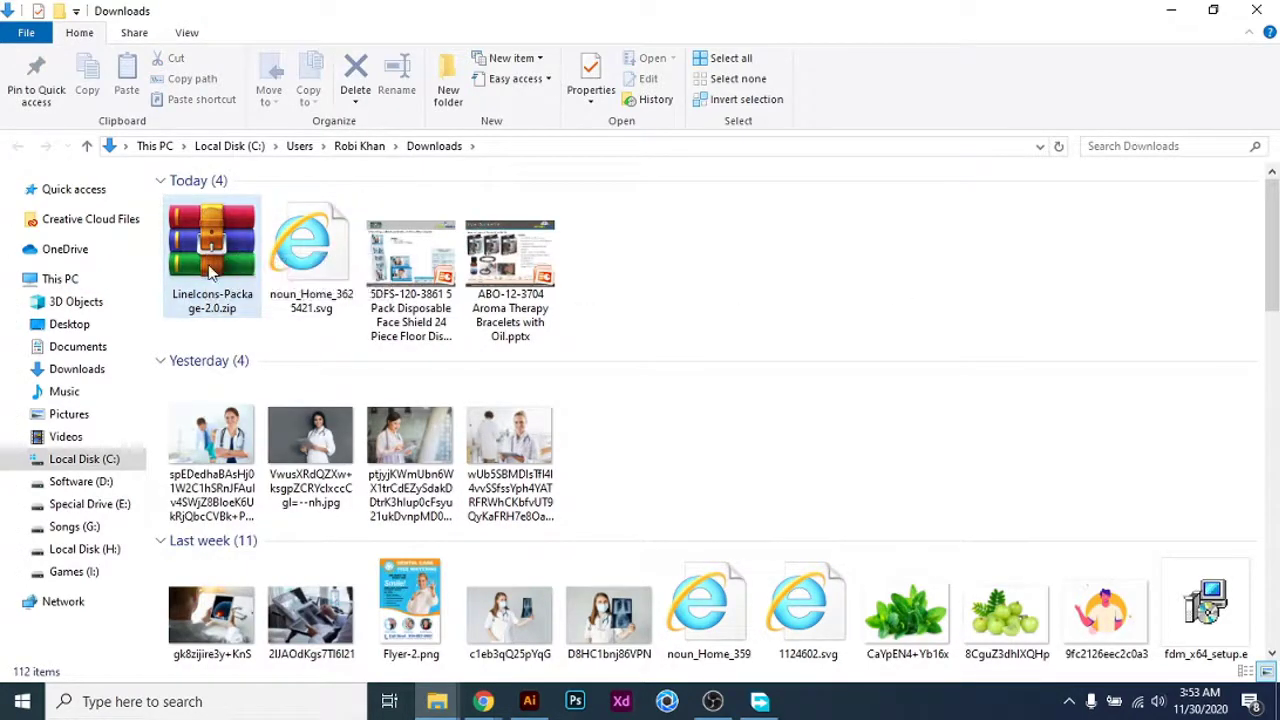
# Extract LineIcons-Package-2.0.zip directly into the Downloads folder
pyautogui.click(215, 248)
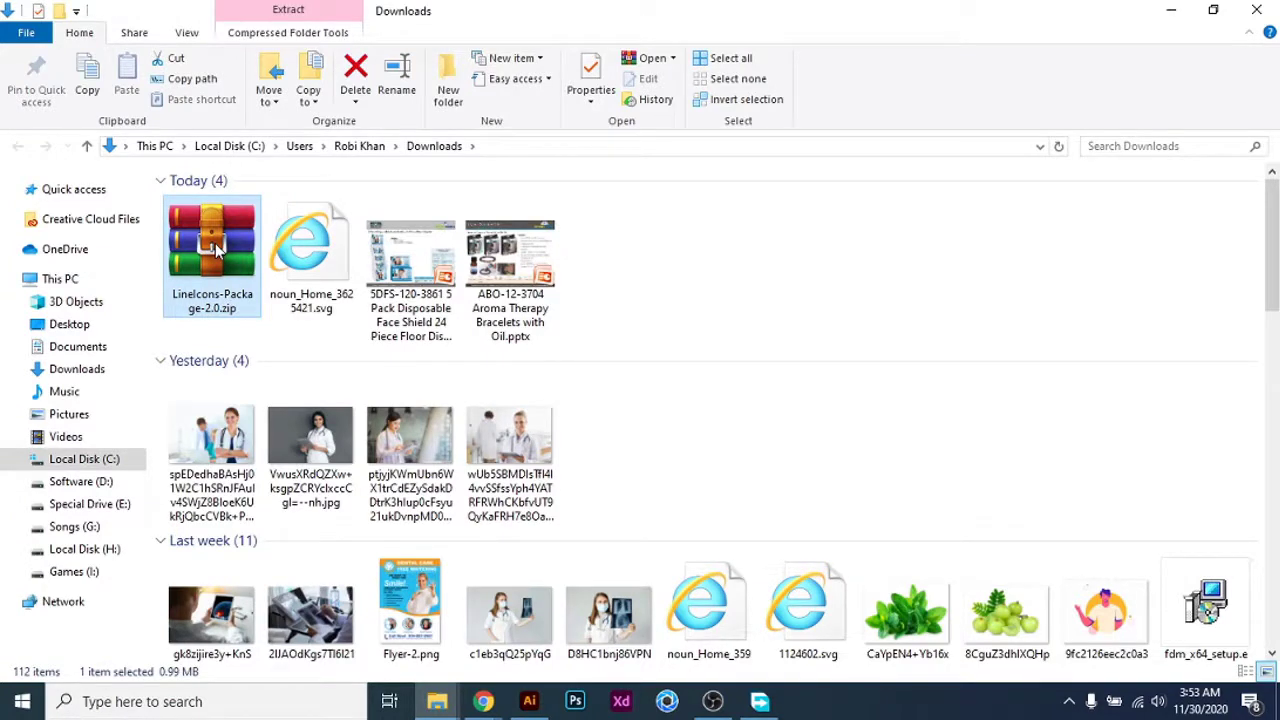
pyautogui.scroll(-2, 850, 515)
pyautogui.scroll(-14, 849, 512)
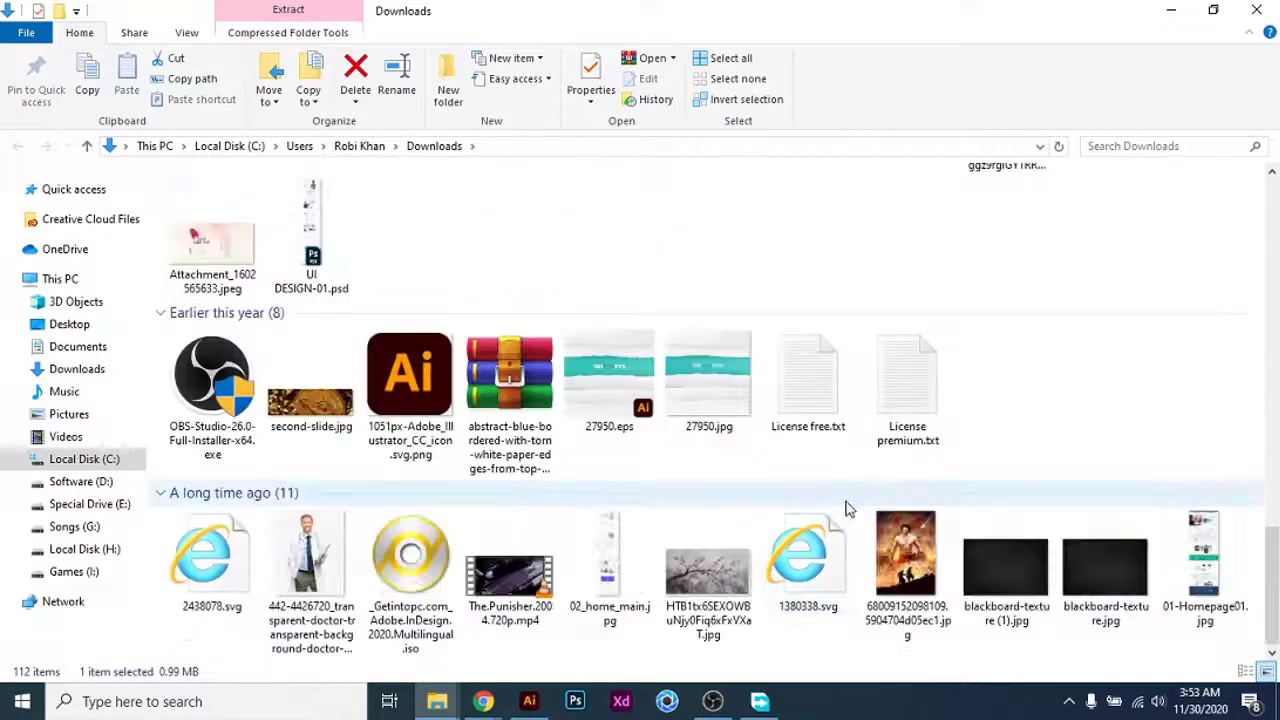
pyautogui.scroll(11, 845, 507)
pyautogui.scroll(6, 845, 507)
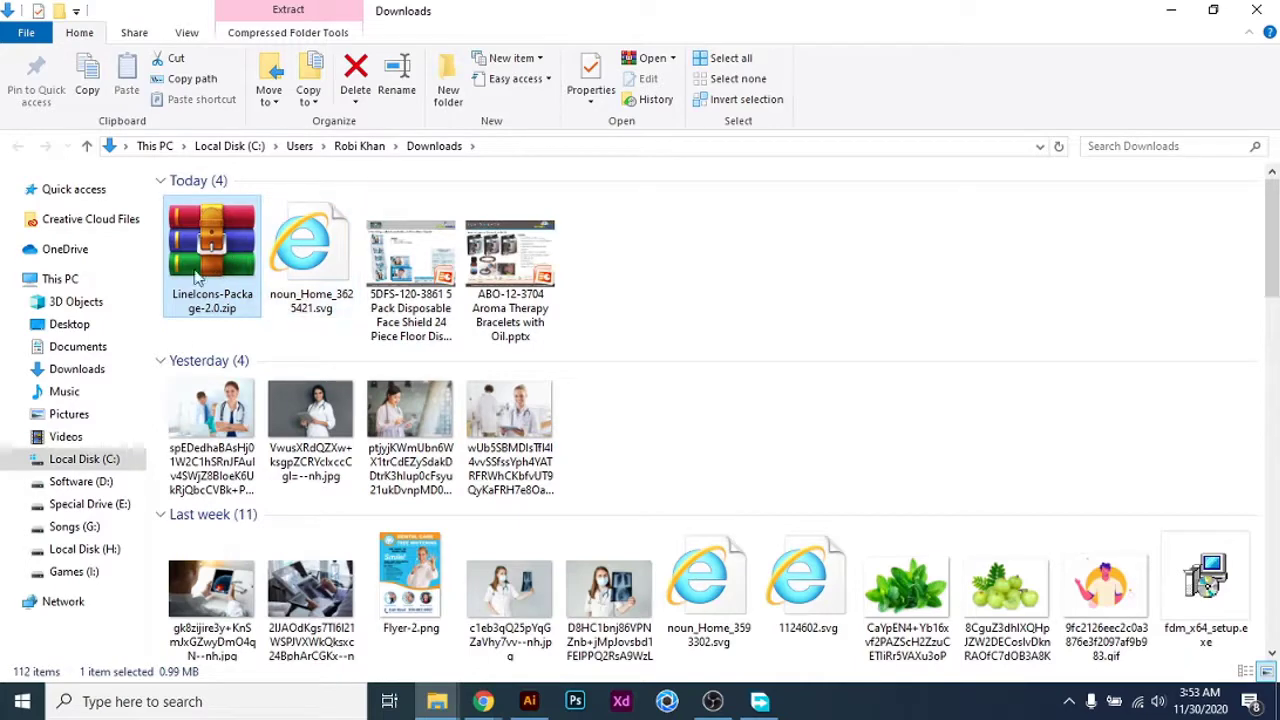
pyautogui.rightClick(213, 240)
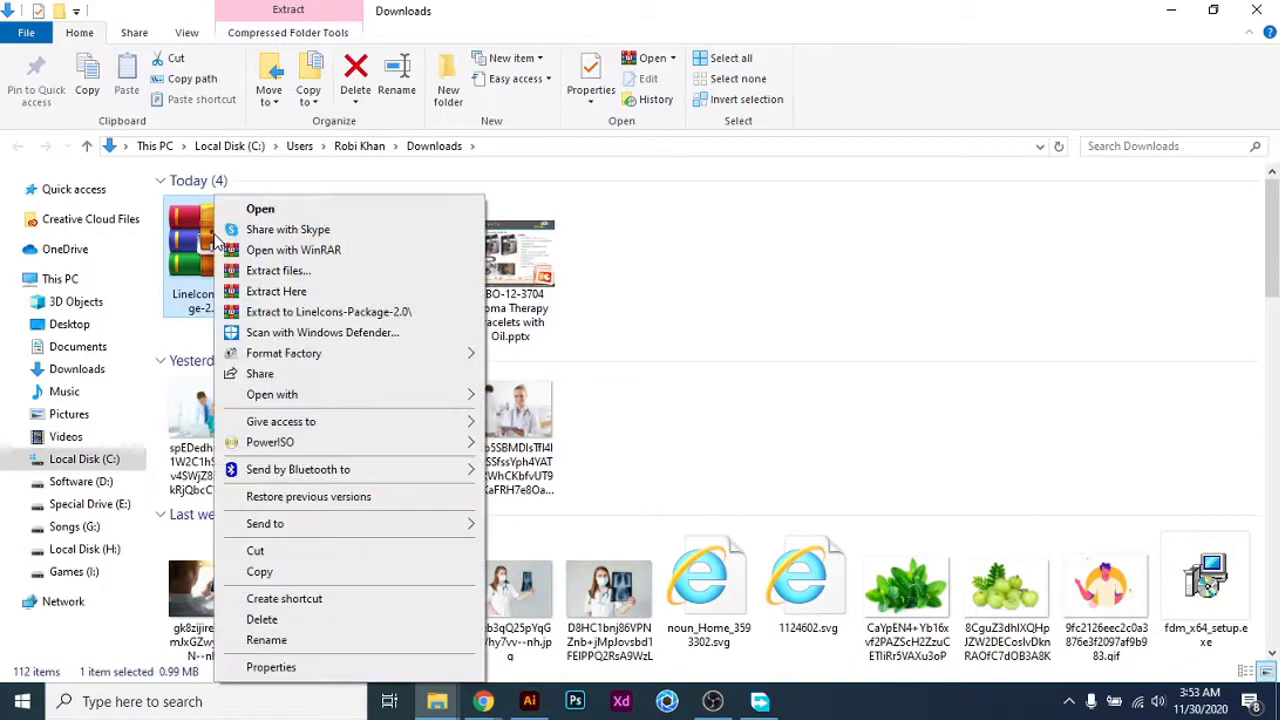
pyautogui.click(406, 294)
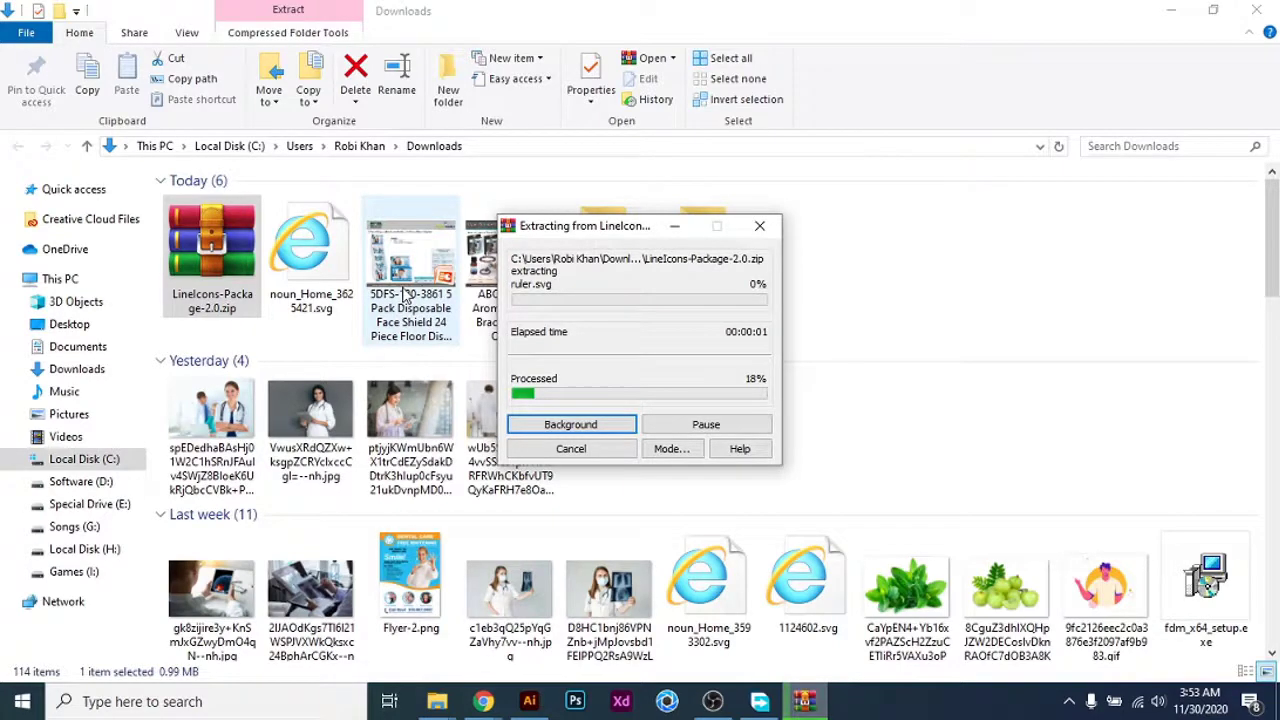
# Locate the extracted folders in Downloads, briefly check the SVG folder, and point out __MACOSX
pyautogui.scroll(-15, 527, 290)
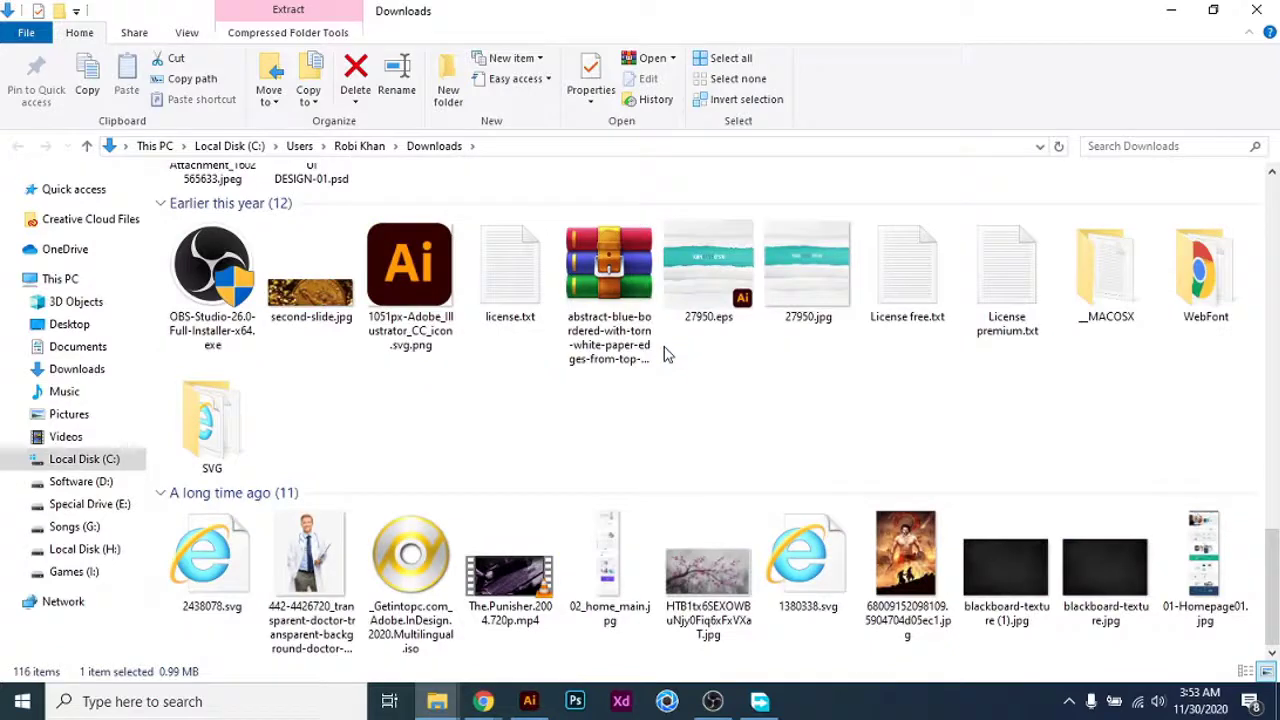
pyautogui.doubleClick(245, 415)
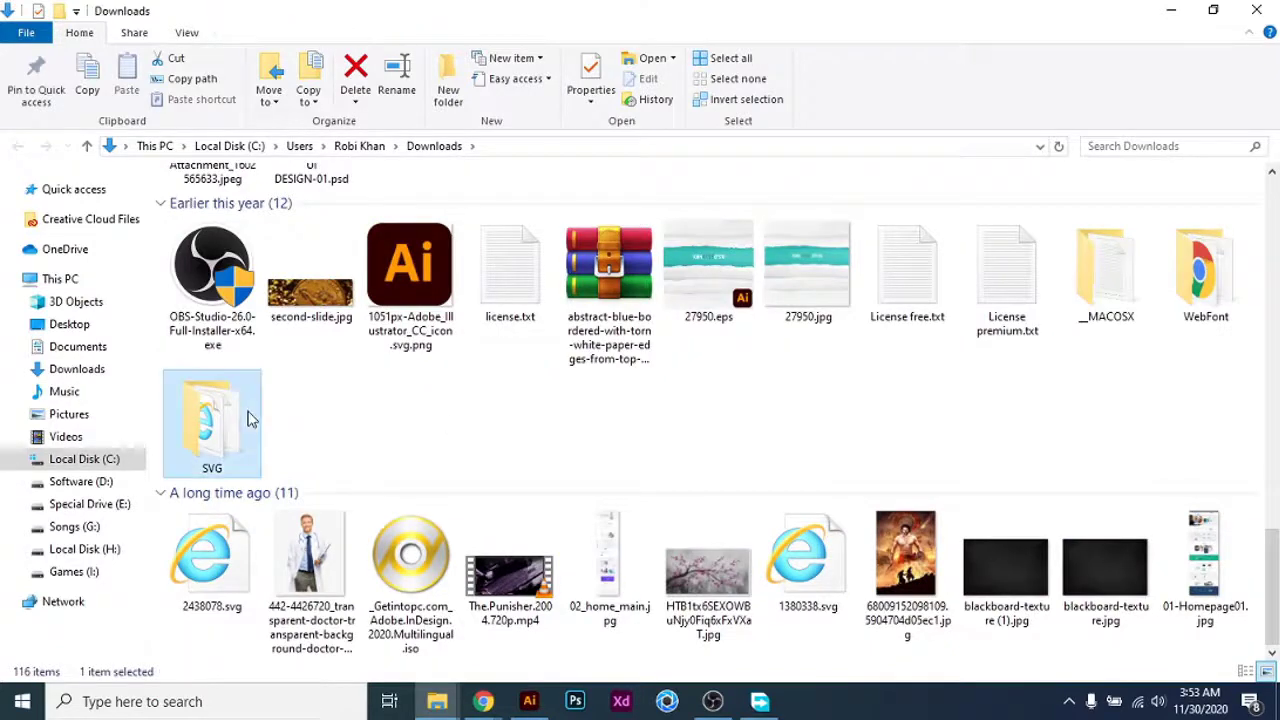
pyautogui.click(17, 146)
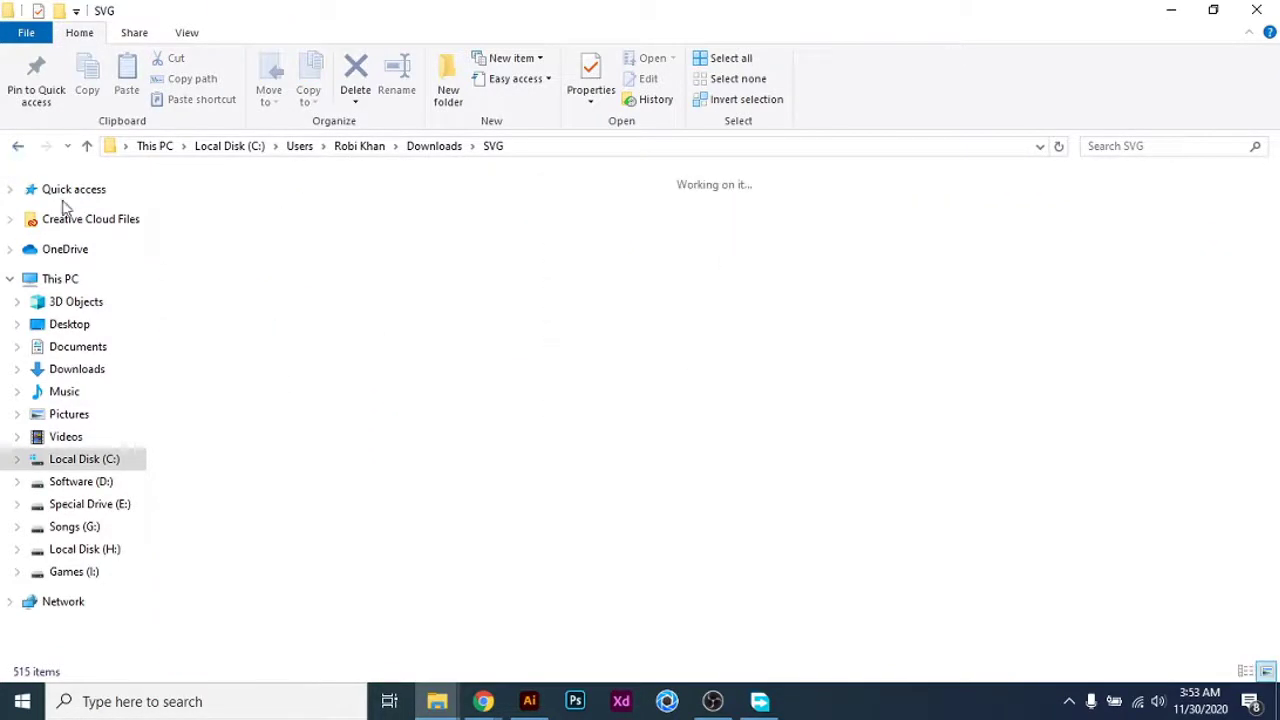
pyautogui.scroll(-2, 222, 615)
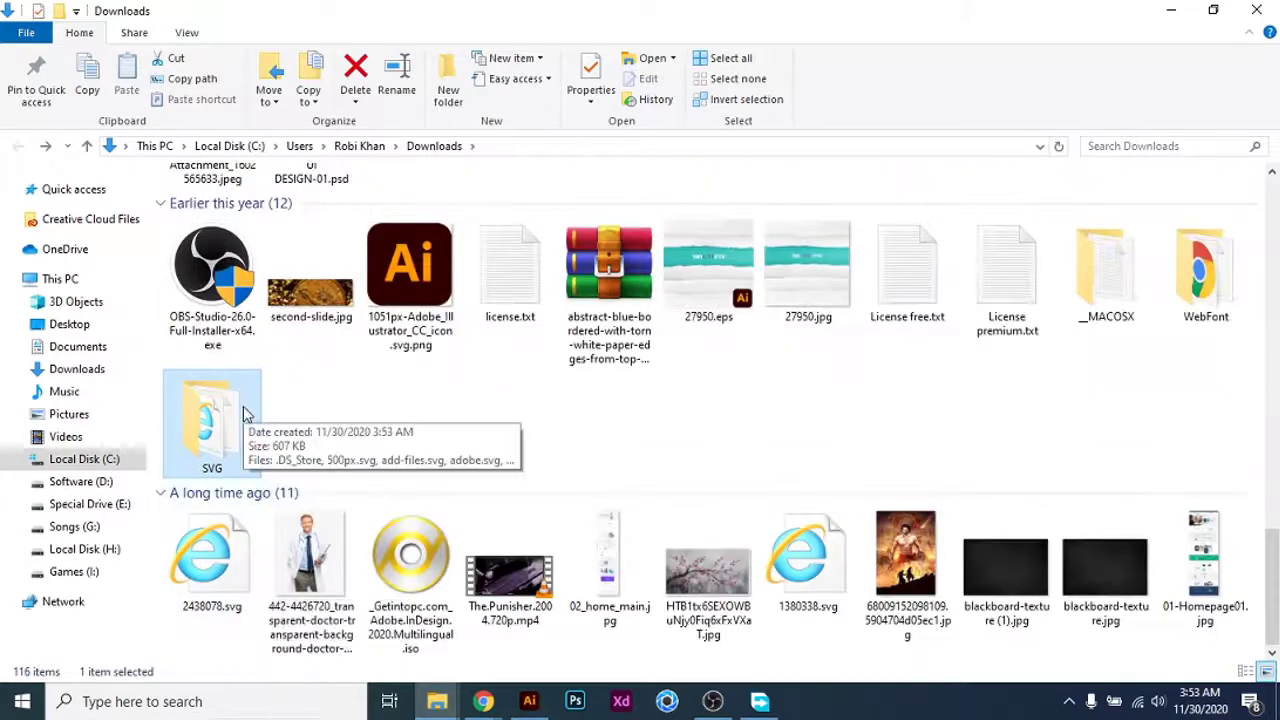
pyautogui.click(1103, 289)
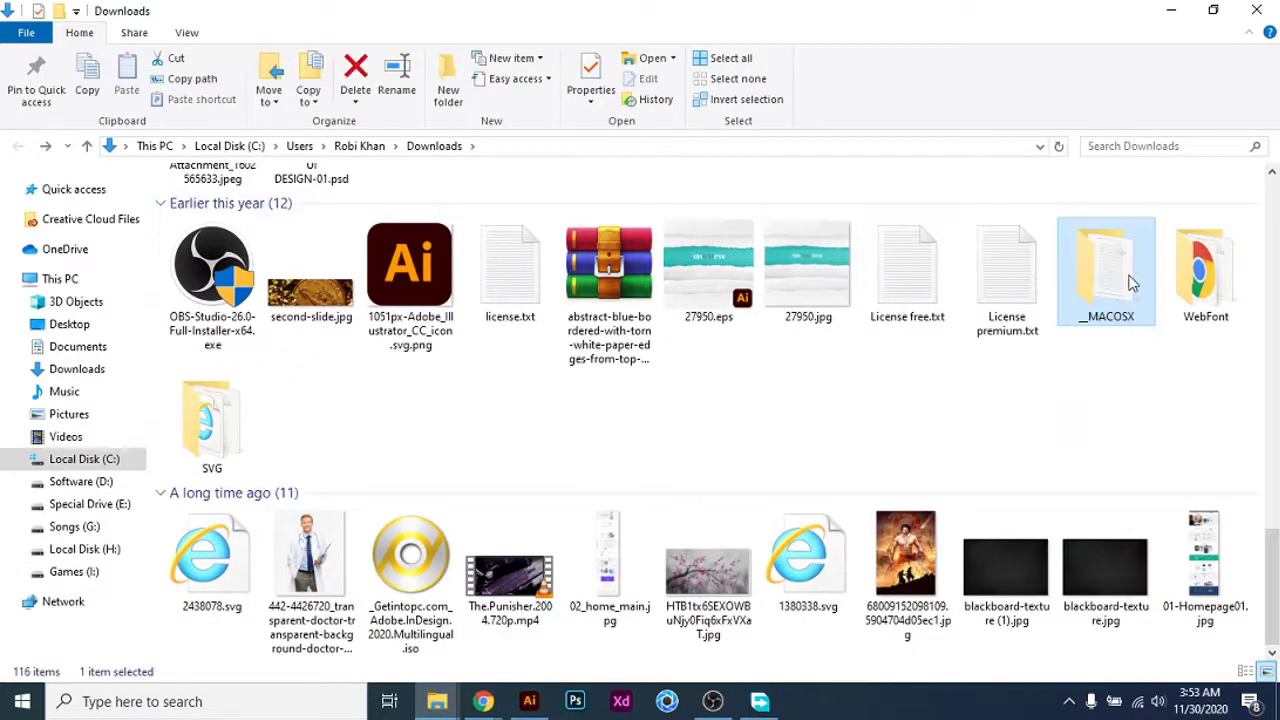
# Open the extracted SVG folder and browse its list of icon files
pyautogui.click(222, 428)
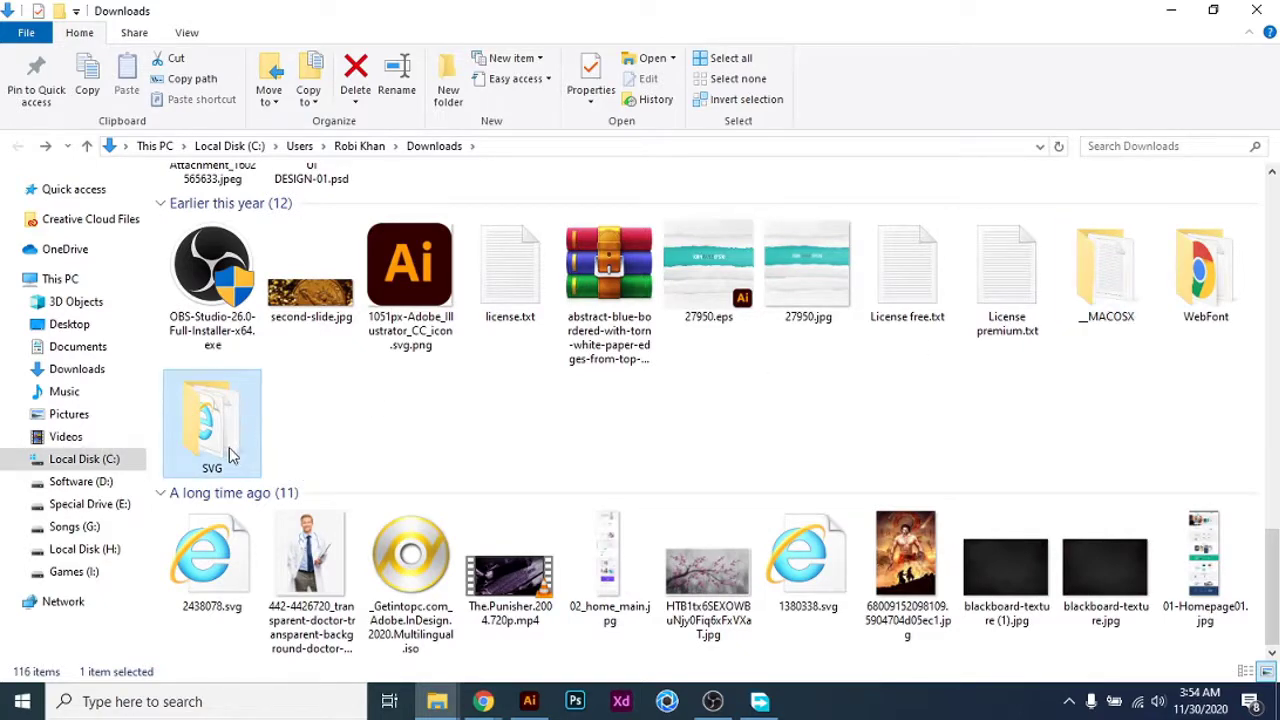
pyautogui.doubleClick(228, 443)
pyautogui.scroll(-8, 657, 420)
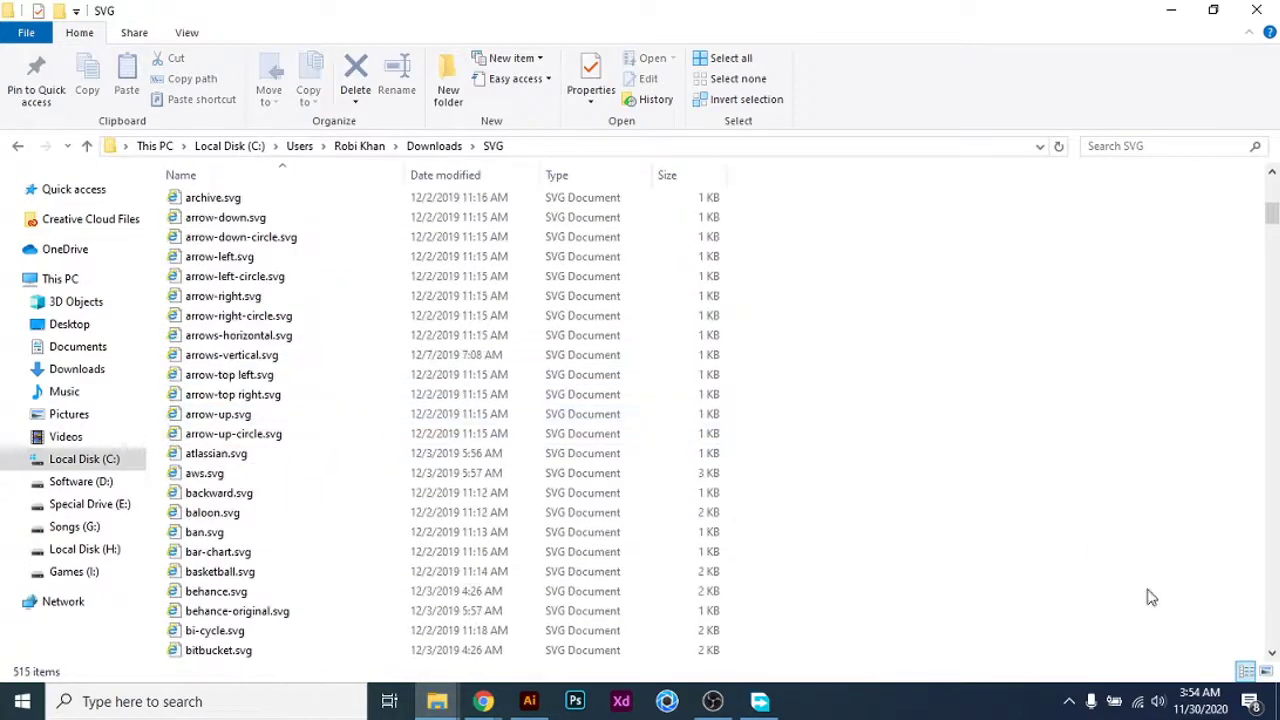
# Show the SVG folder's contents as large icons and look through the icon files
pyautogui.click(1266, 671)
pyautogui.scroll(-5, 975, 535)
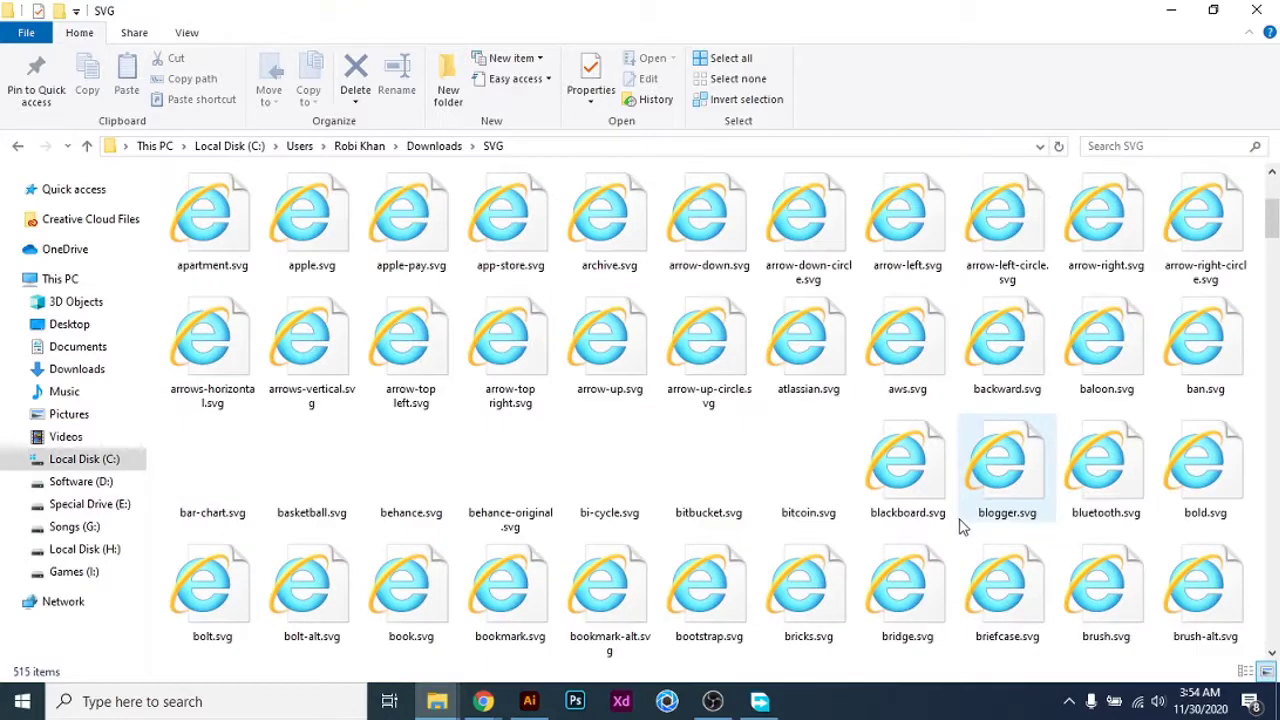
pyautogui.scroll(-3, 960, 528)
pyautogui.scroll(10, 694, 451)
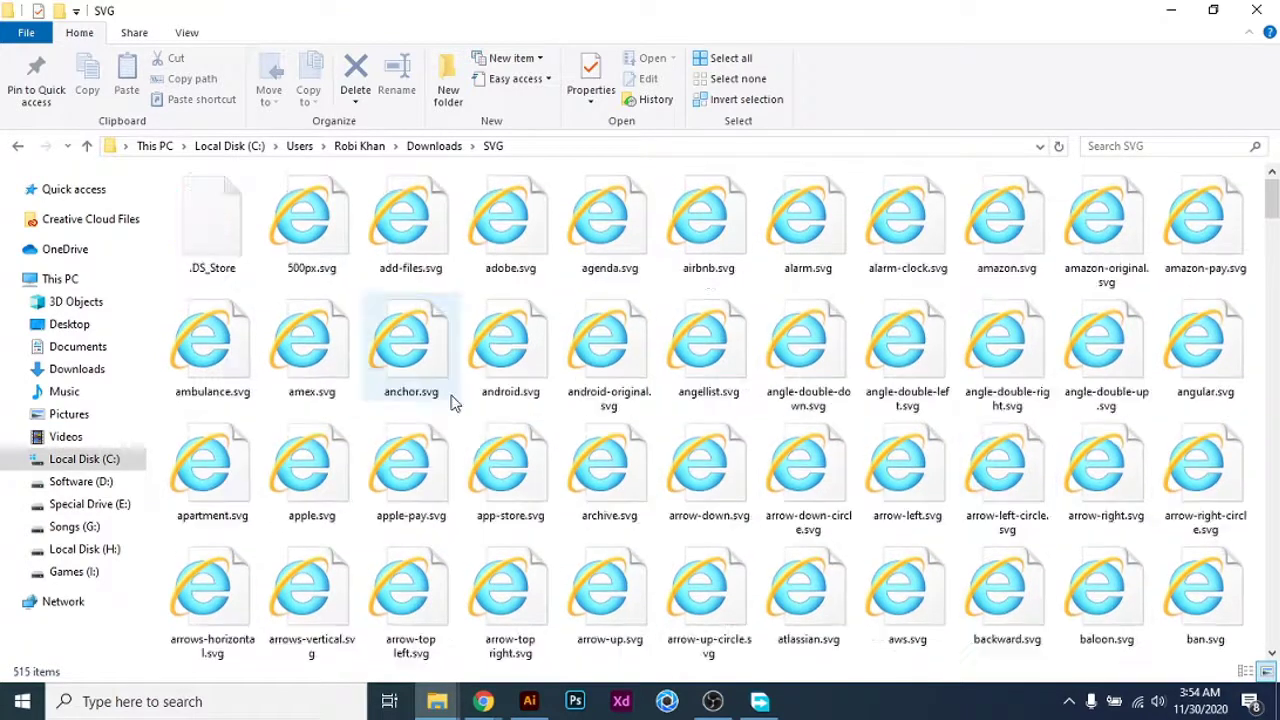
pyautogui.click(337, 257)
pyautogui.scroll(-8, 900, 480)
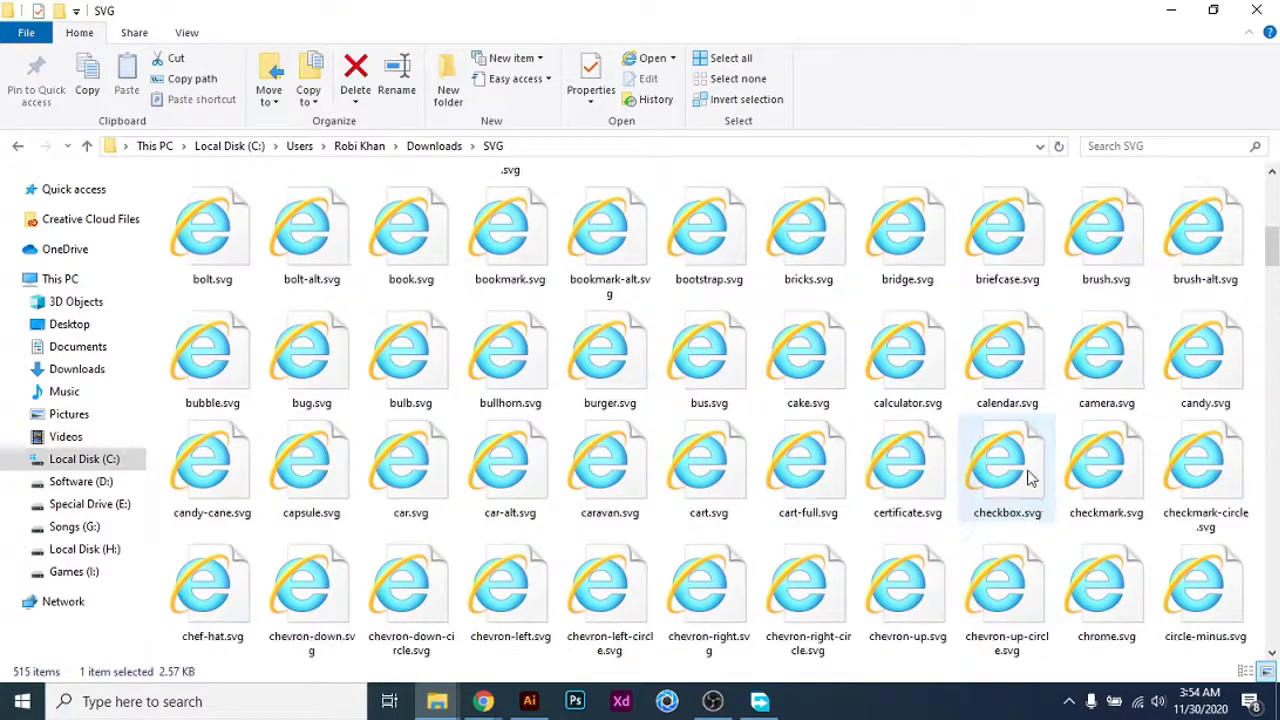
pyautogui.scroll(-9, 1046, 520)
pyautogui.scroll(12, 494, 414)
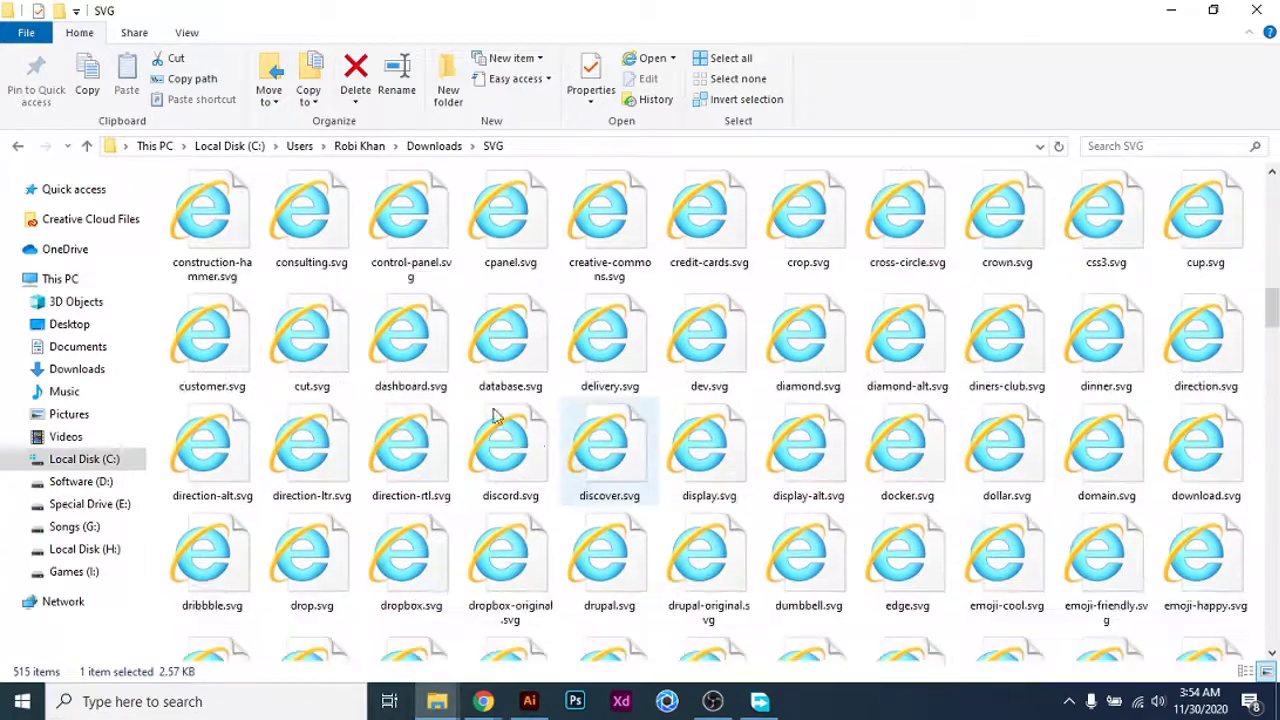
pyautogui.scroll(3, 418, 328)
# Open 500px.svg with Adobe Illustrator 2021 as the default app for .svg files, and select all of its artwork
pyautogui.rightClick(318, 242)
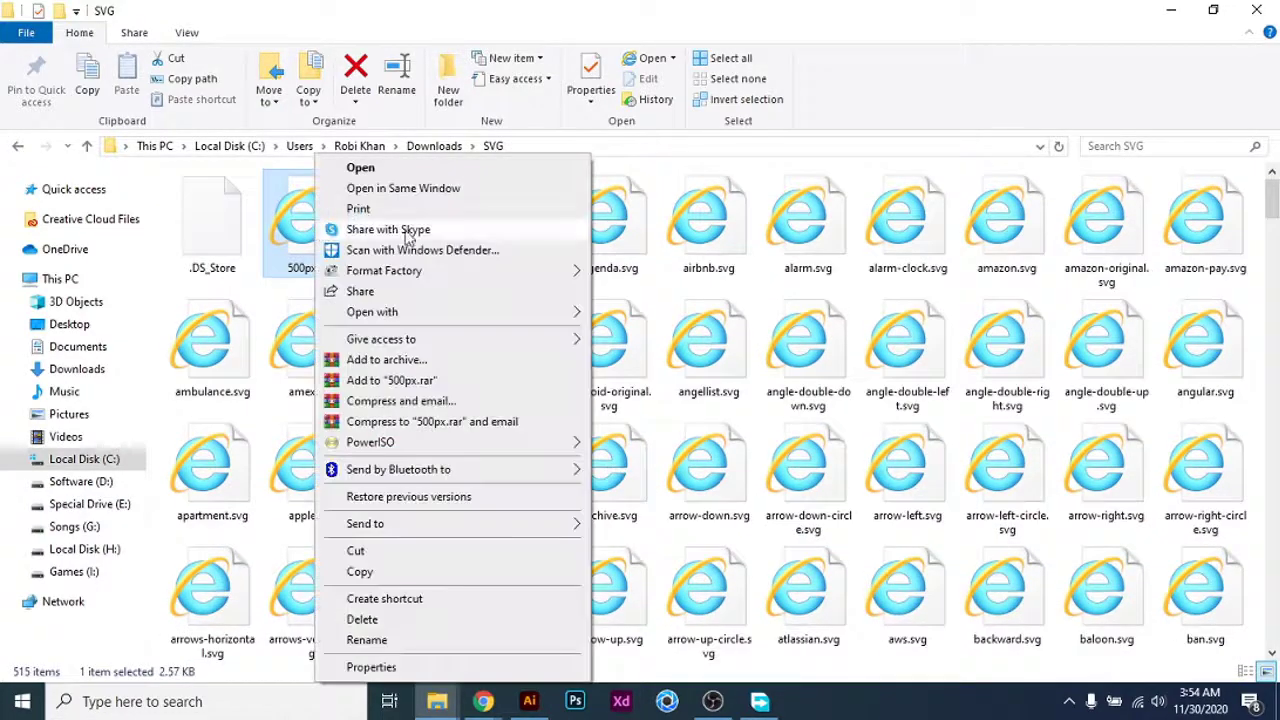
pyautogui.moveTo(455, 322)
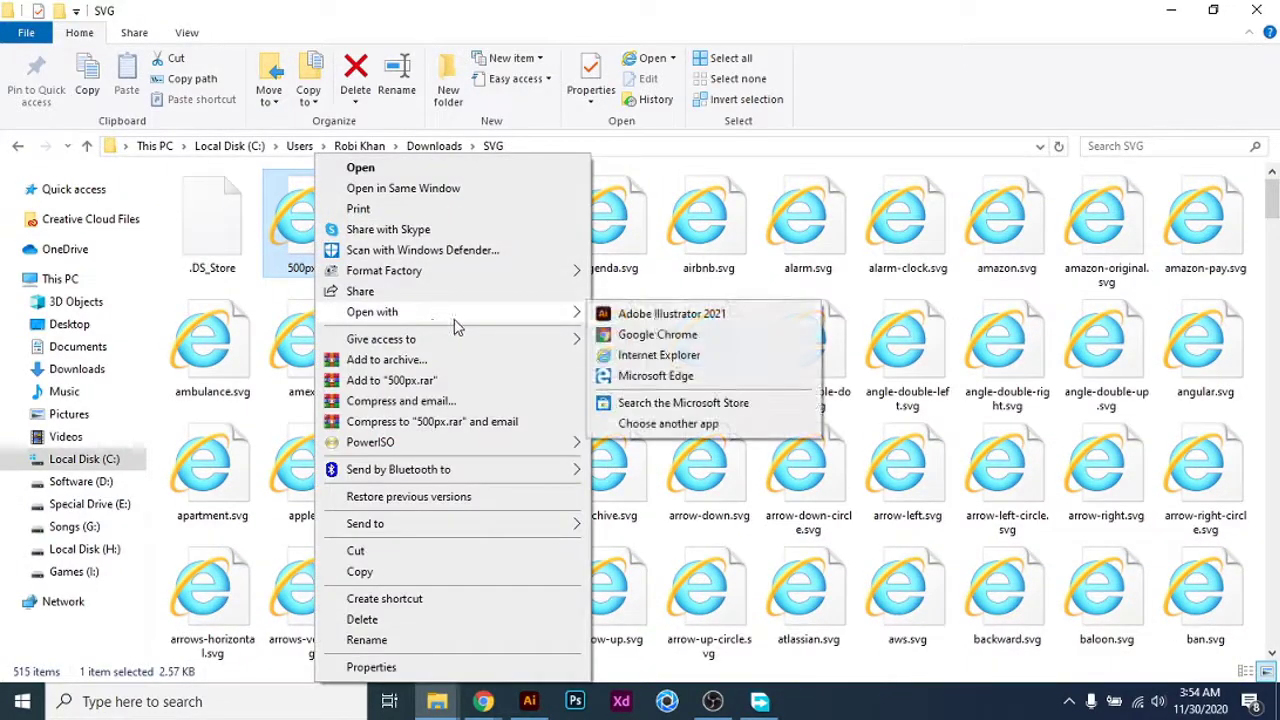
pyautogui.click(713, 424)
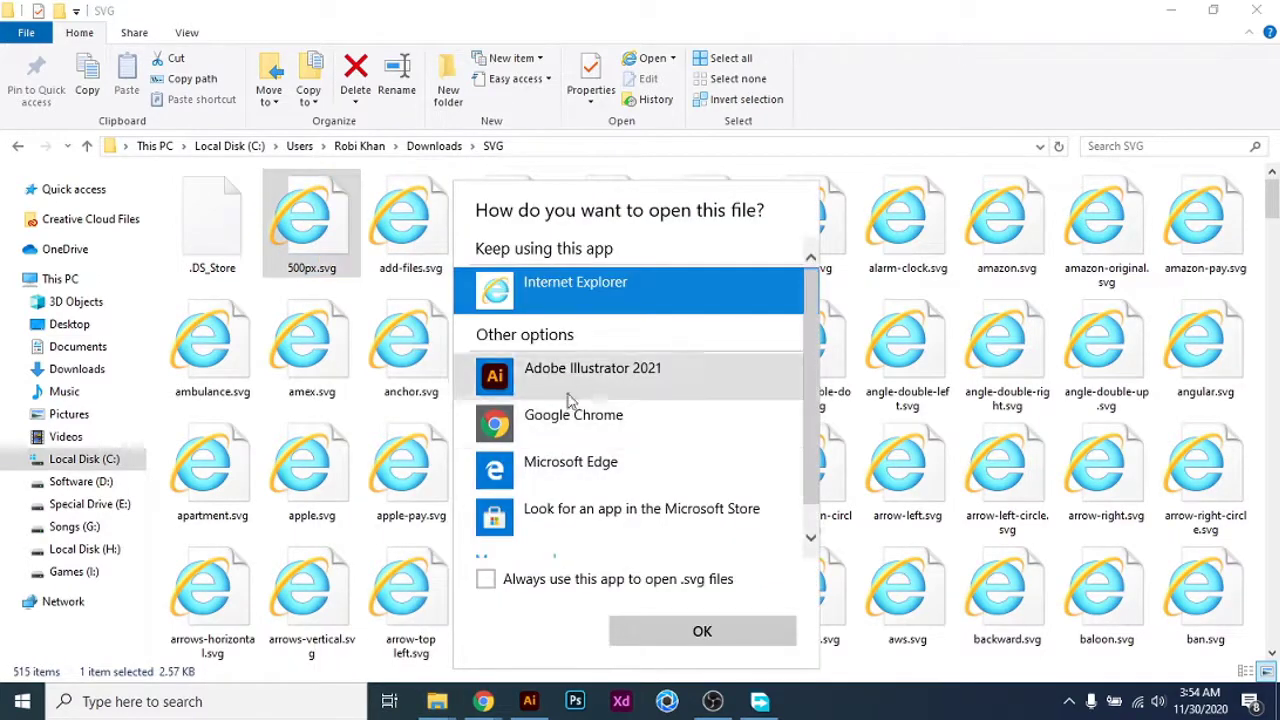
pyautogui.click(565, 392)
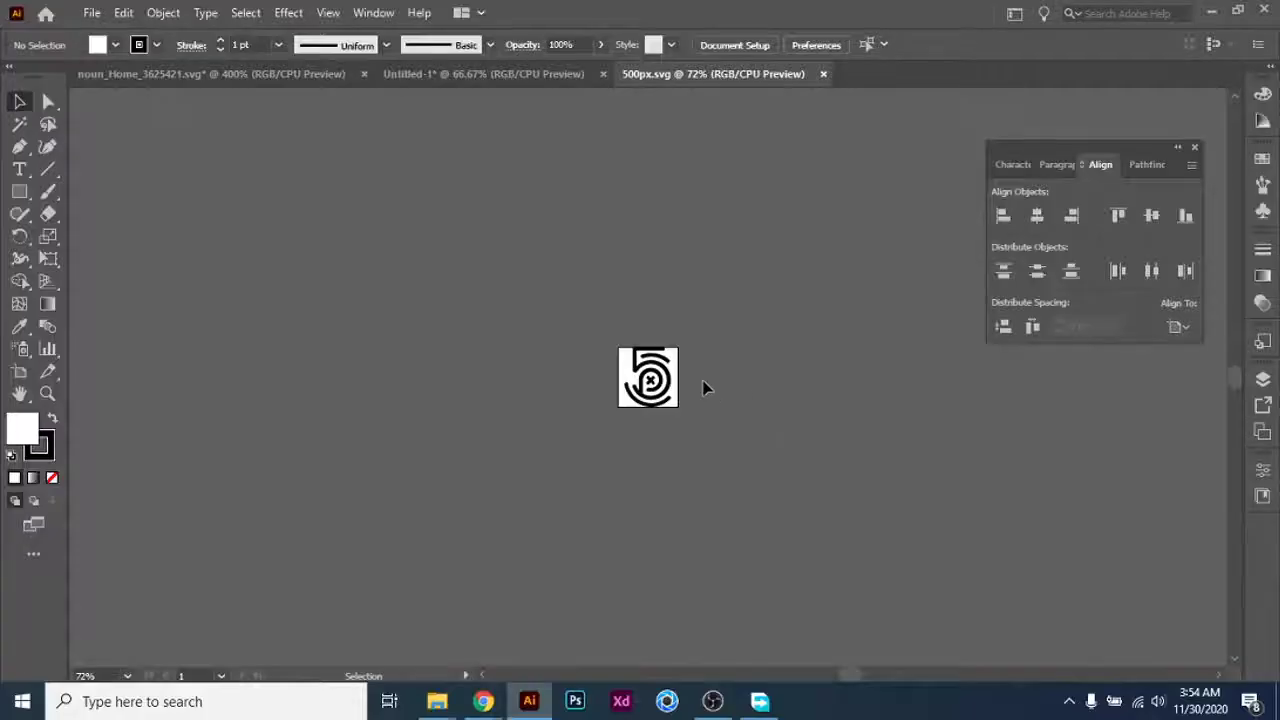
pyautogui.scroll(3, 703, 387)
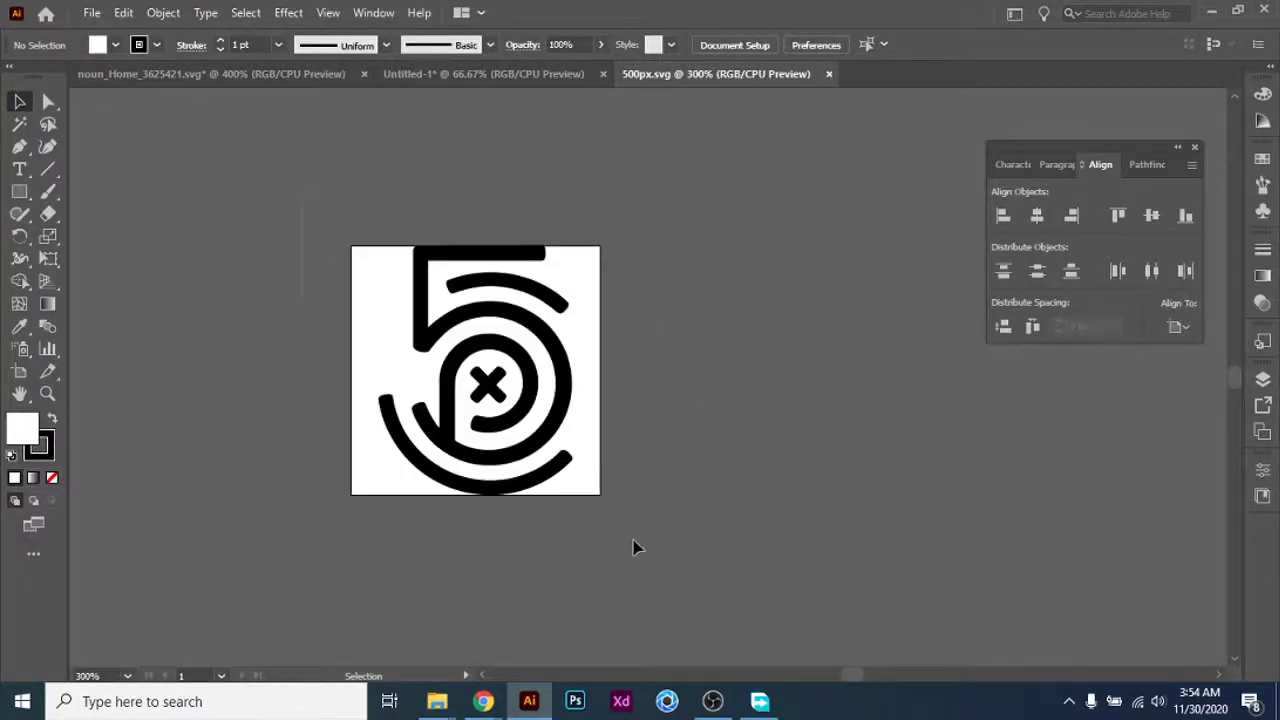
pyautogui.hotkey('ctrl', 'a')
pyautogui.moveTo(450, 695)
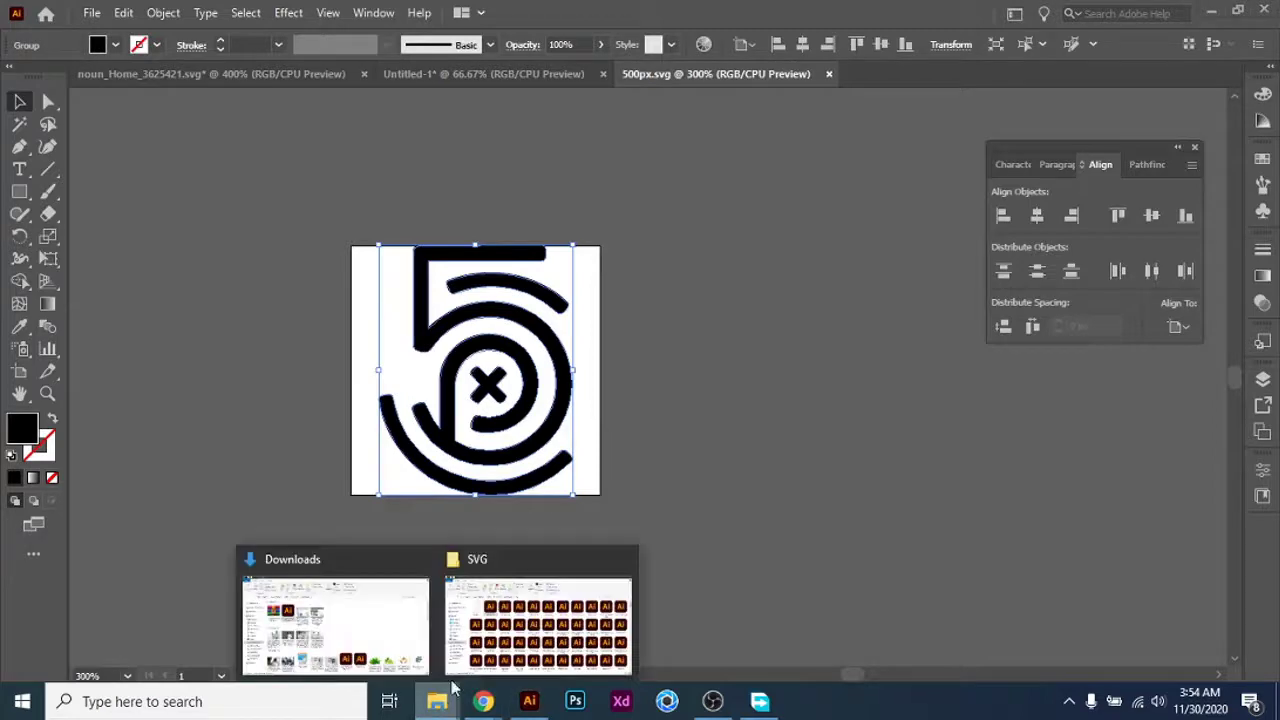
# Return to the SVG folder in File Explorer and open adobe.svg in Illustrator
pyautogui.click(535, 637)
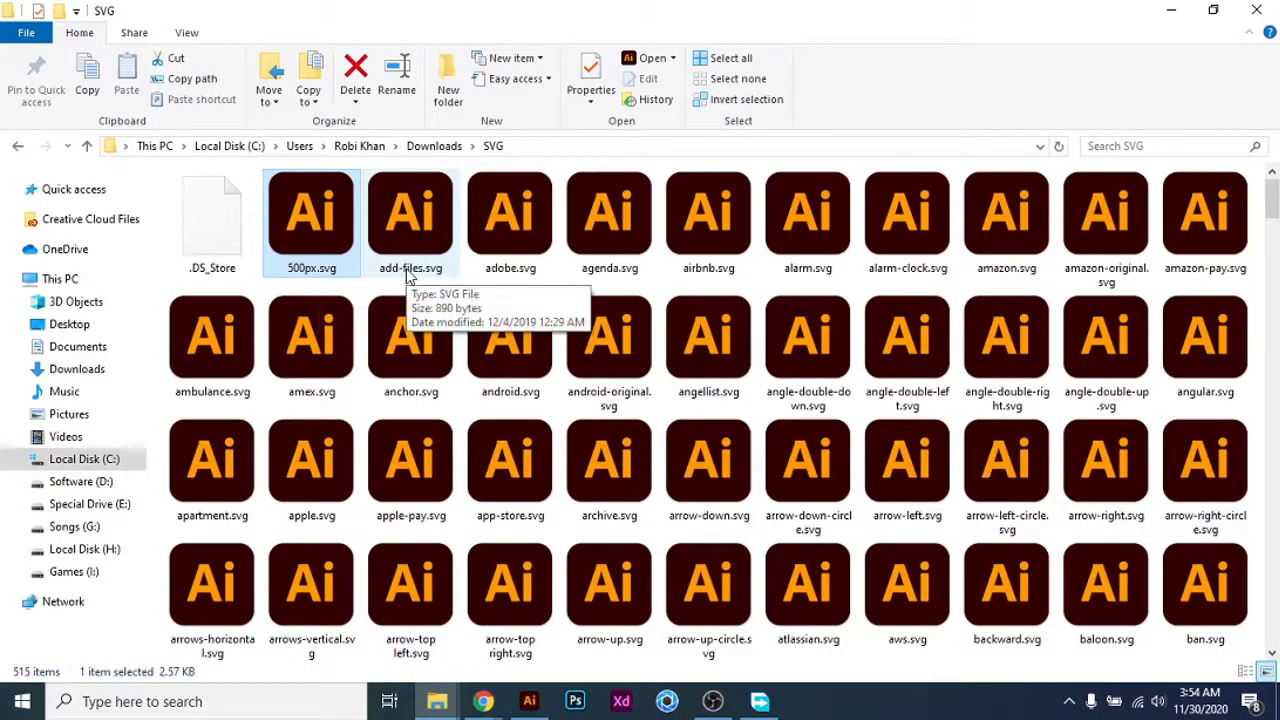
pyautogui.hotkey('alt', 'Tab')
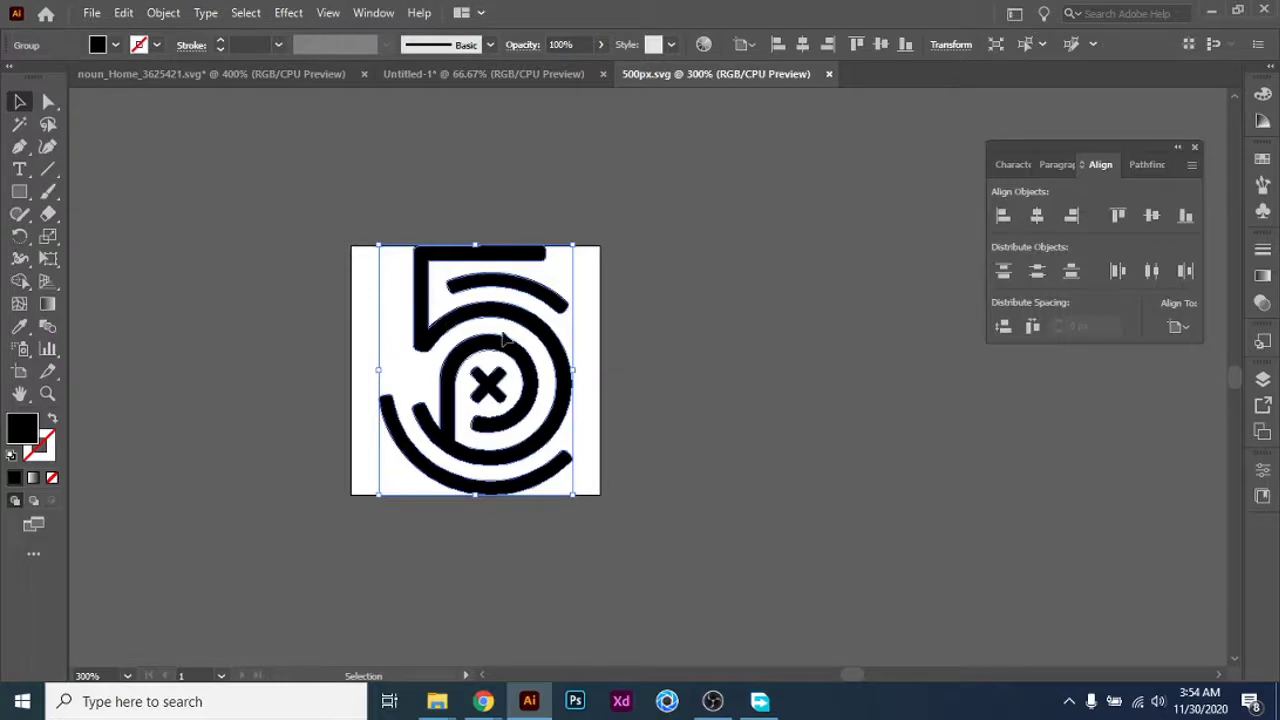
pyautogui.hotkey('alt', 'Tab')
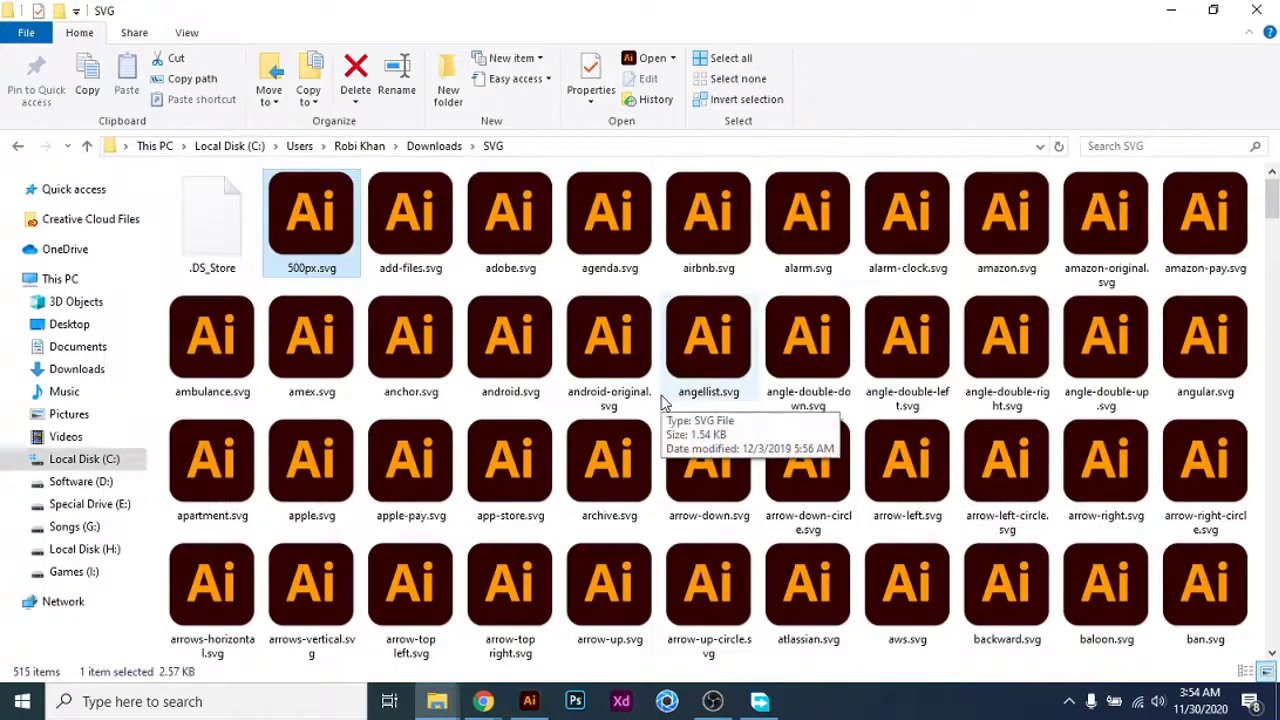
pyautogui.click(511, 195)
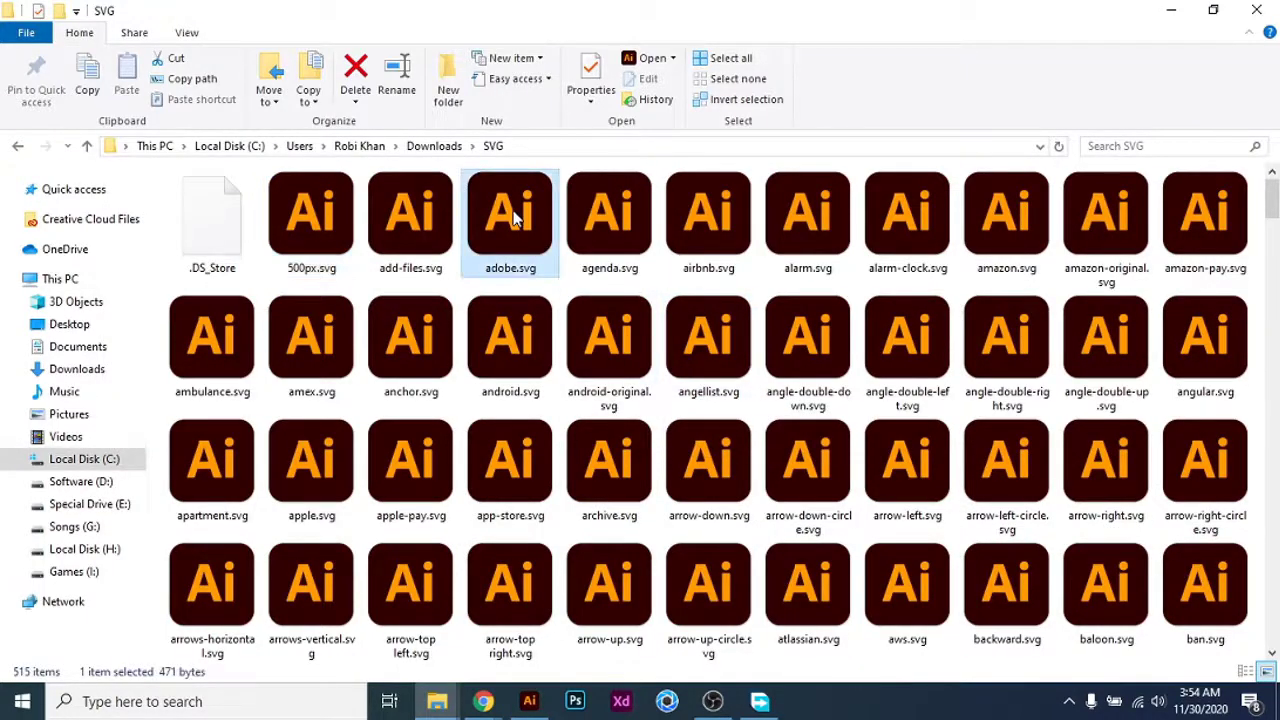
pyautogui.rightClick(511, 193)
pyautogui.click(575, 209)
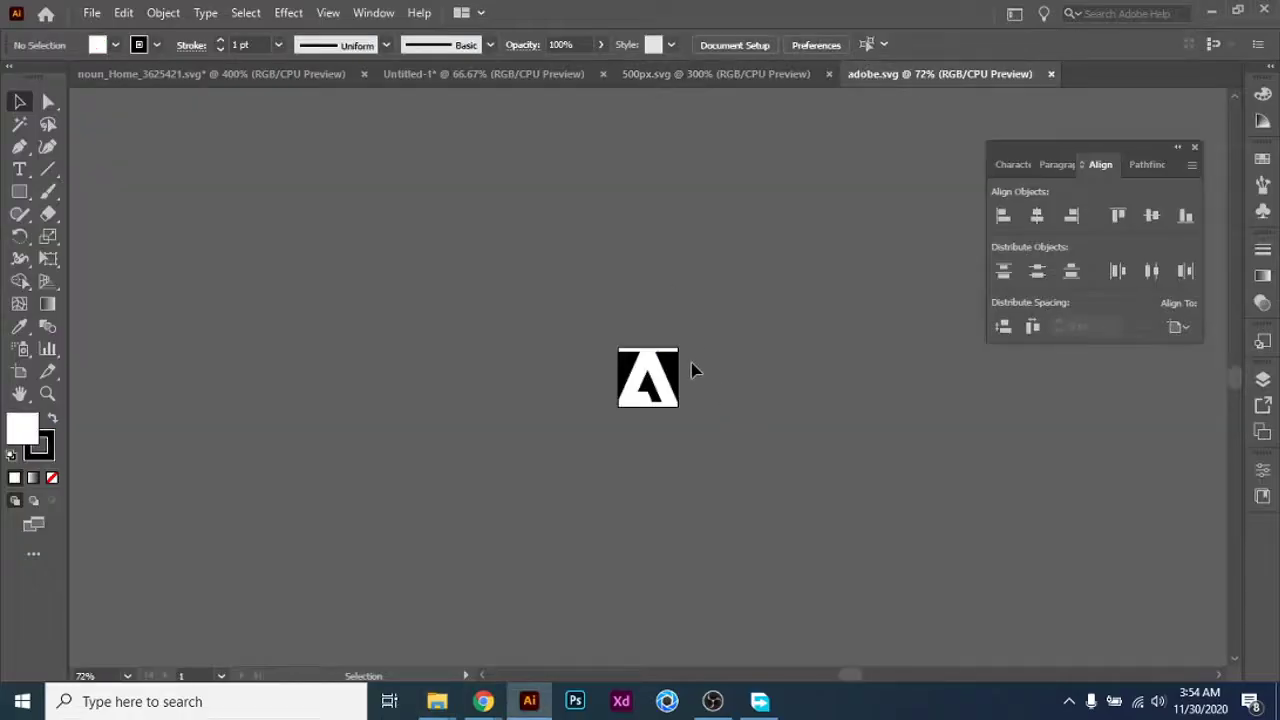
# Copy the whole Adobe logo from adobe.svg into the Untitled-1 document
pyautogui.hotkey('ctrl', '1')
pyautogui.press('a')
pyautogui.moveTo(363, 280); pyautogui.dragTo(757, 509)
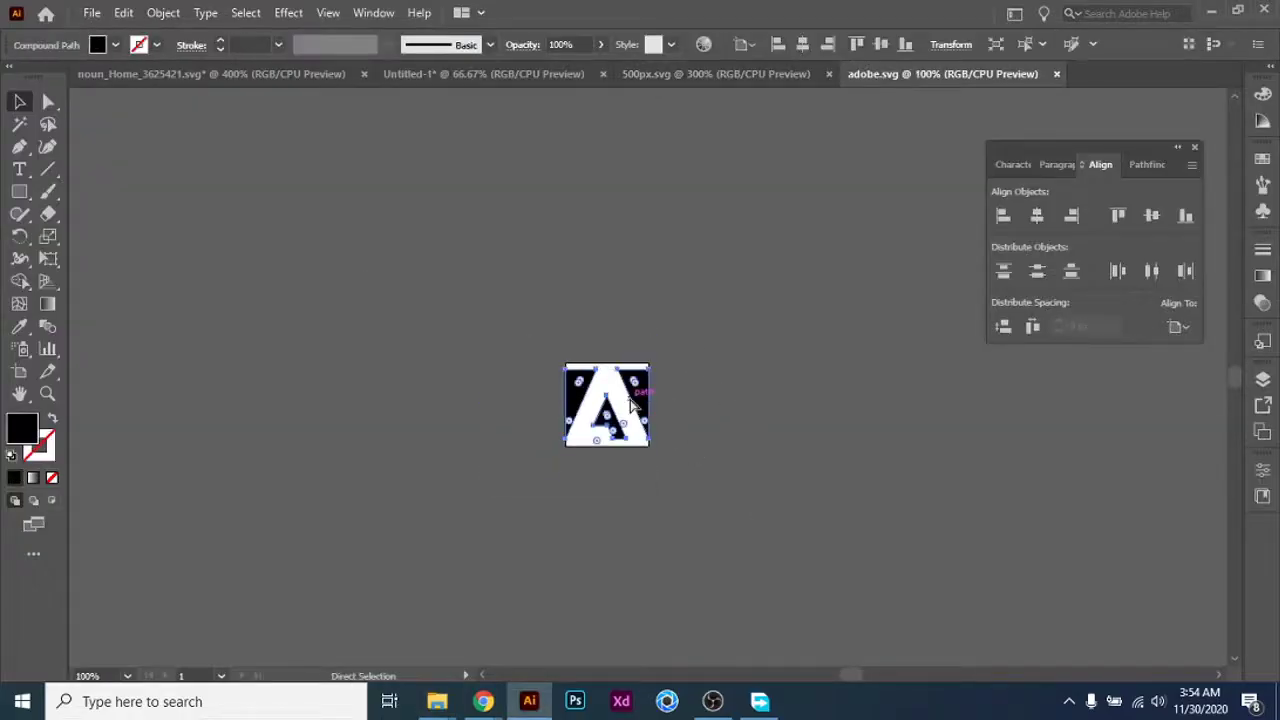
pyautogui.click(417, 80)
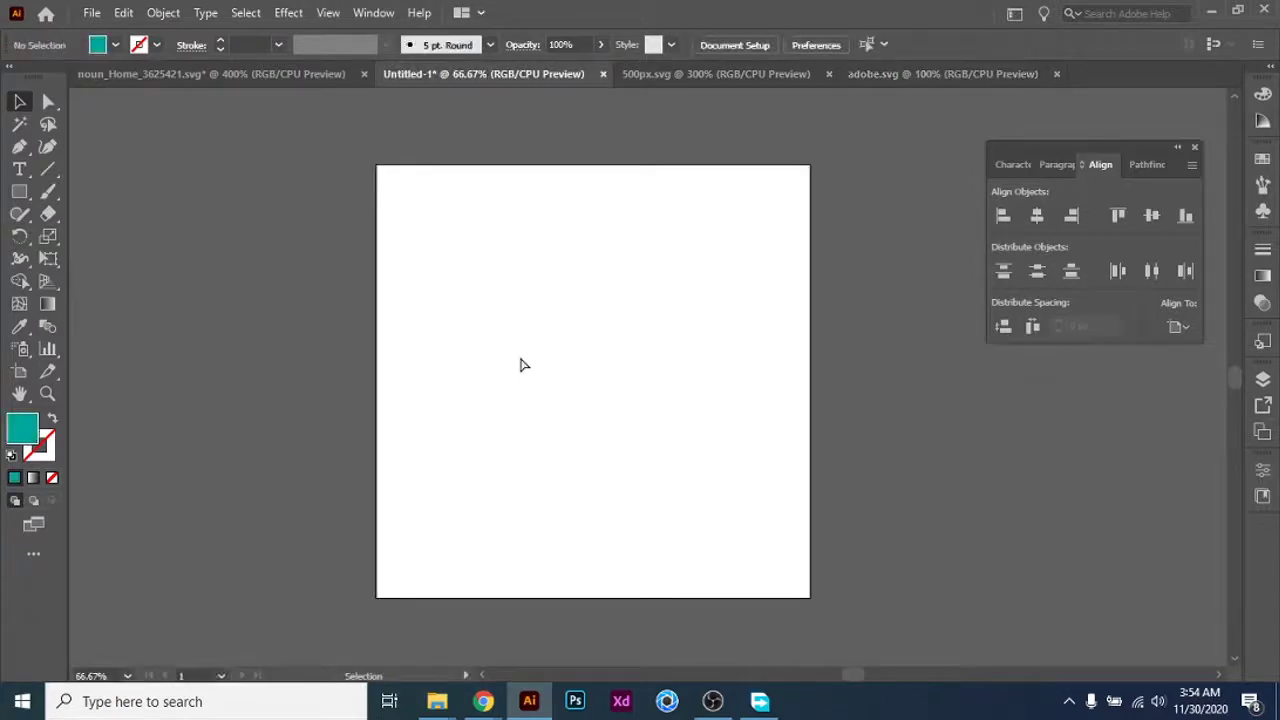
pyautogui.hotkey('ctrl', 'v')
# Enlarge the pasted Adobe logo to over half the artboard's width and move it near the artboard's centre
pyautogui.press('v')
pyautogui.moveTo(620, 401); pyautogui.dragTo(408, 577)
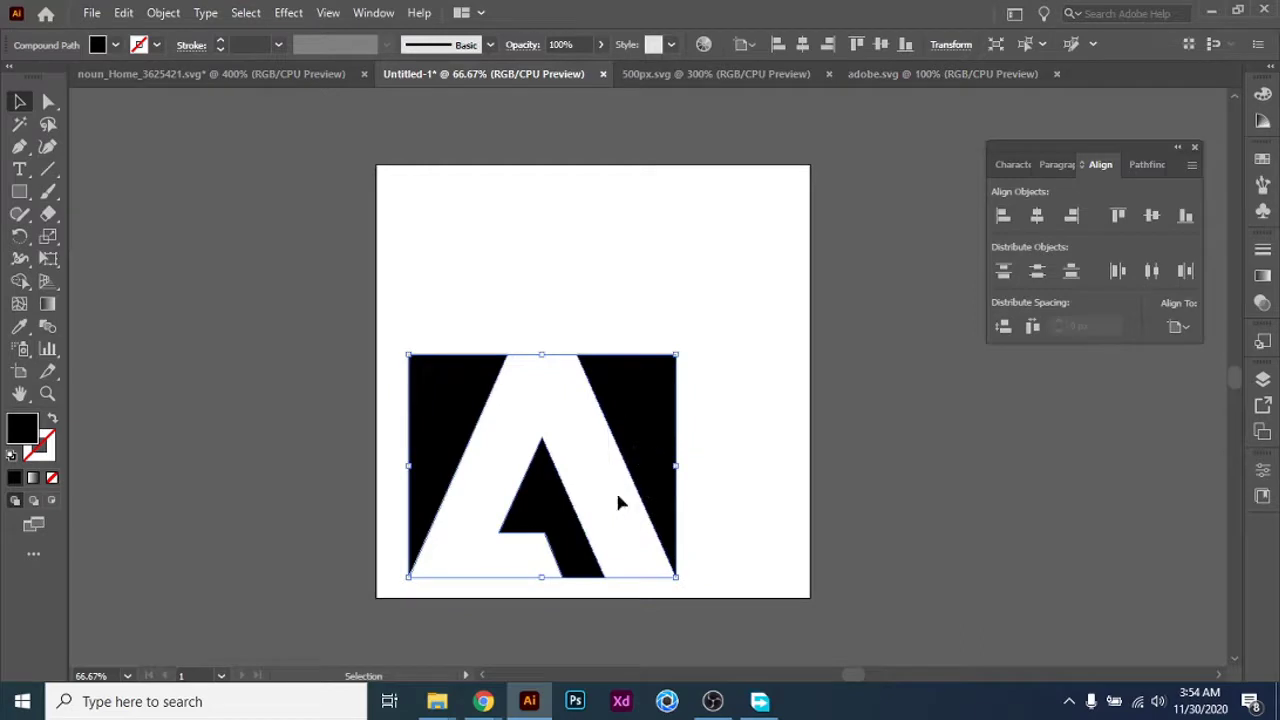
pyautogui.scroll(-1, 617, 500)
pyautogui.moveTo(636, 388); pyautogui.dragTo(683, 310)
pyautogui.hotkey('ctrl', '1')
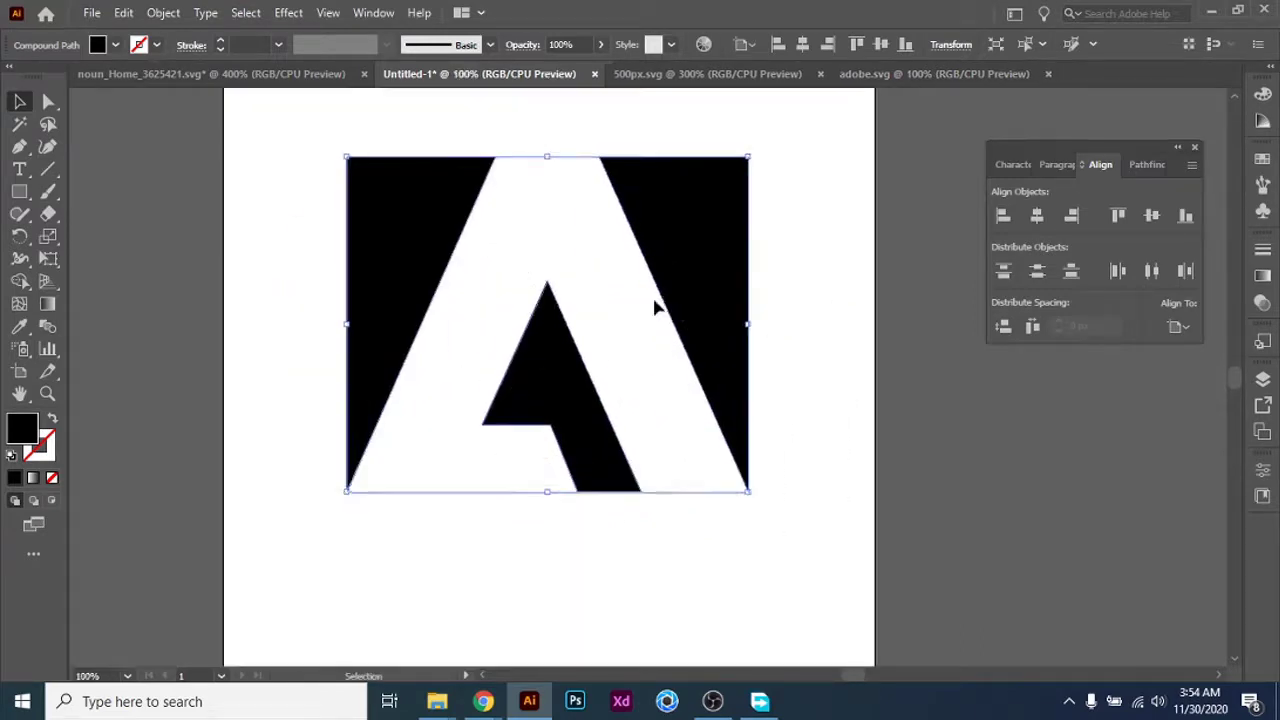
pyautogui.scroll(1, 246, 126)
# Try green, blue, magenta, red and orange swatches as the Adobe logo's fill
pyautogui.click(97, 44)
pyautogui.click(91, 77)
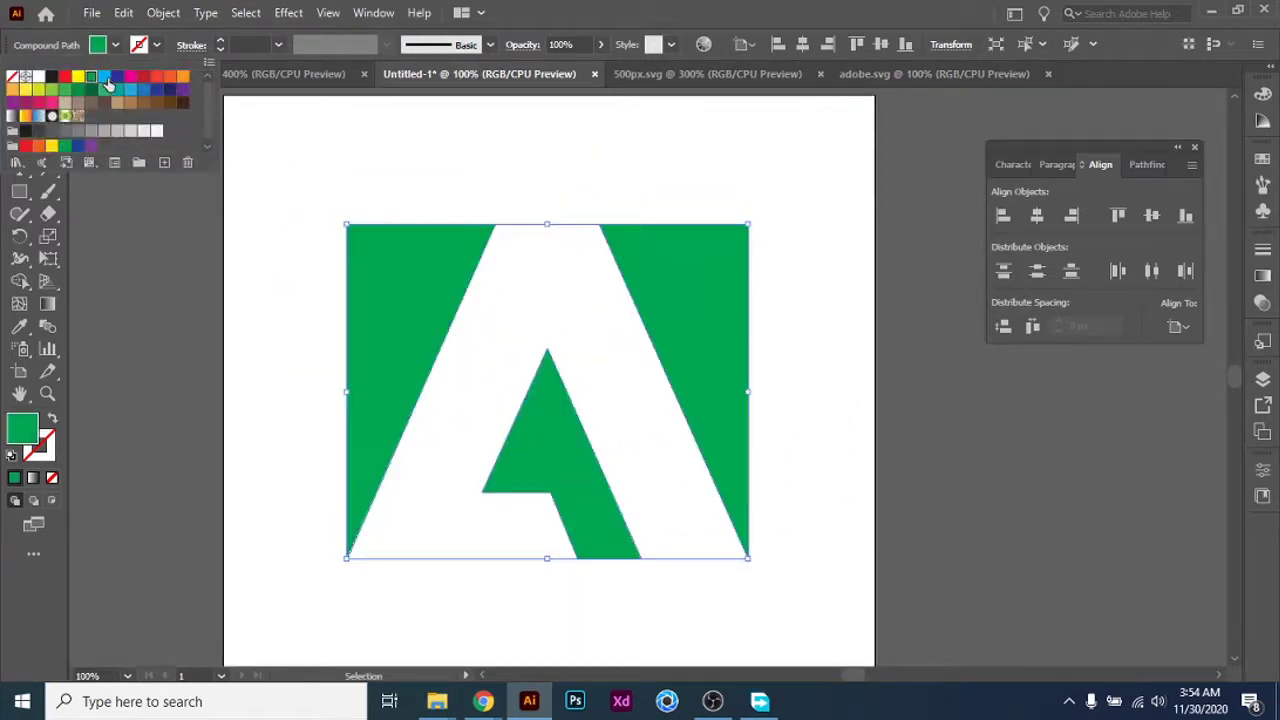
pyautogui.click(104, 77)
pyautogui.click(143, 77)
pyautogui.click(130, 77)
pyautogui.click(143, 77)
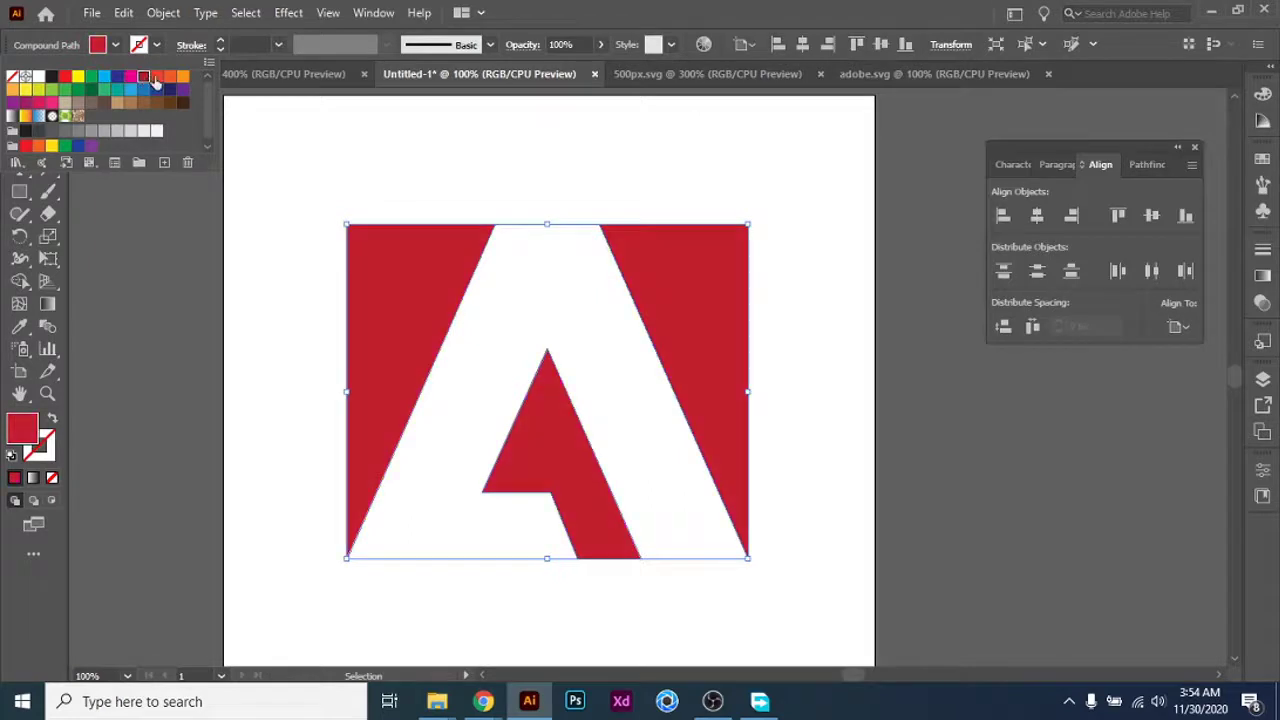
pyautogui.click(169, 77)
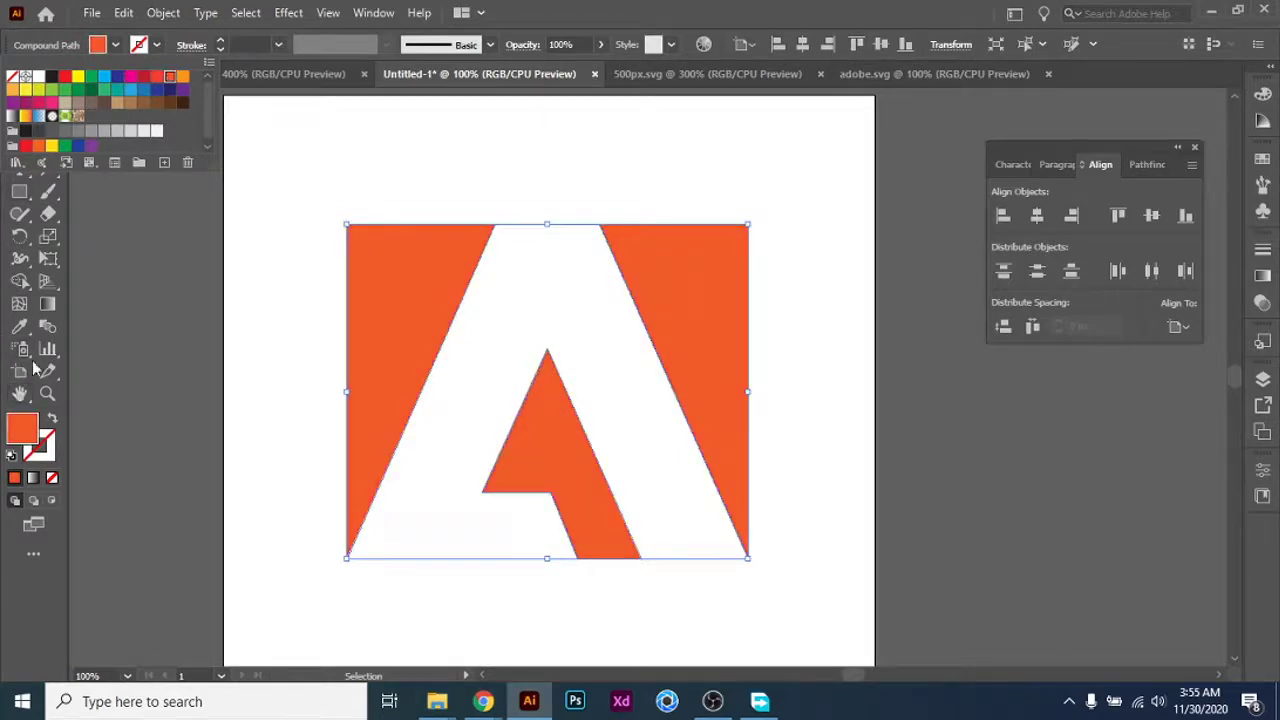
# Set the Adobe logo's fill to the bright green 06ff7c with the Color Picker
pyautogui.doubleClick(26, 434)
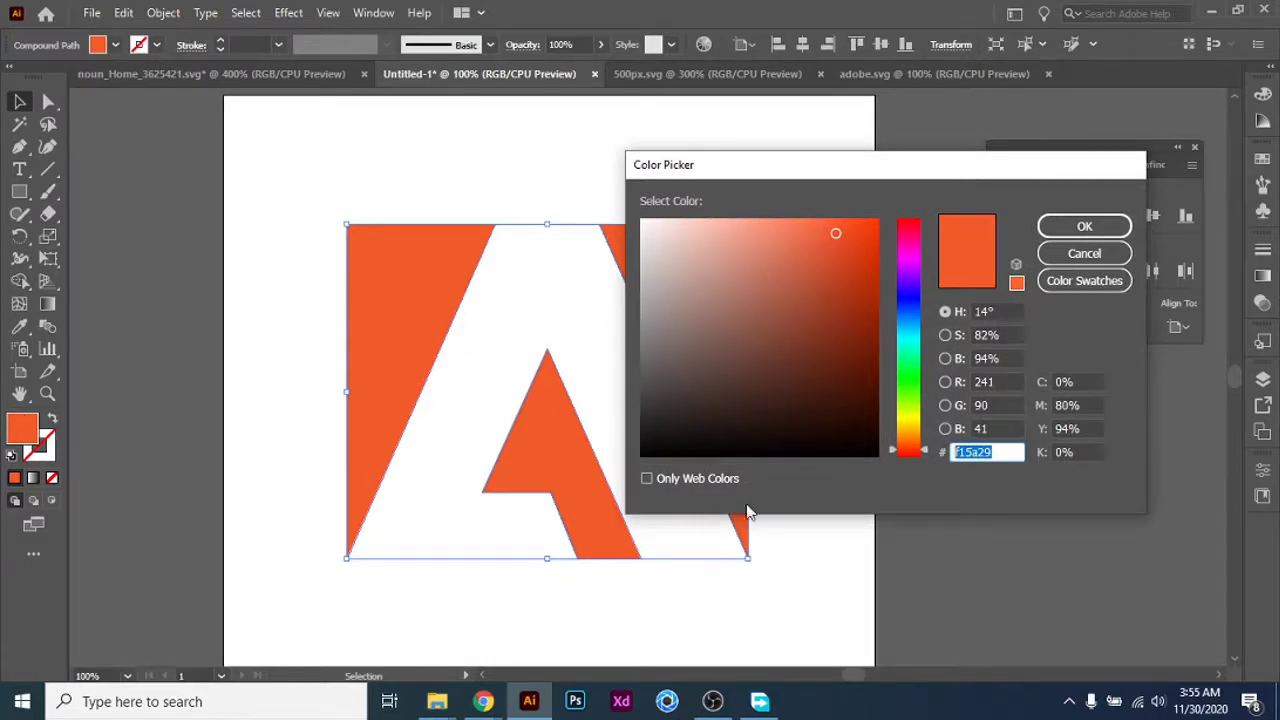
pyautogui.moveTo(917, 282); pyautogui.dragTo(903, 362)
pyautogui.click(869, 220)
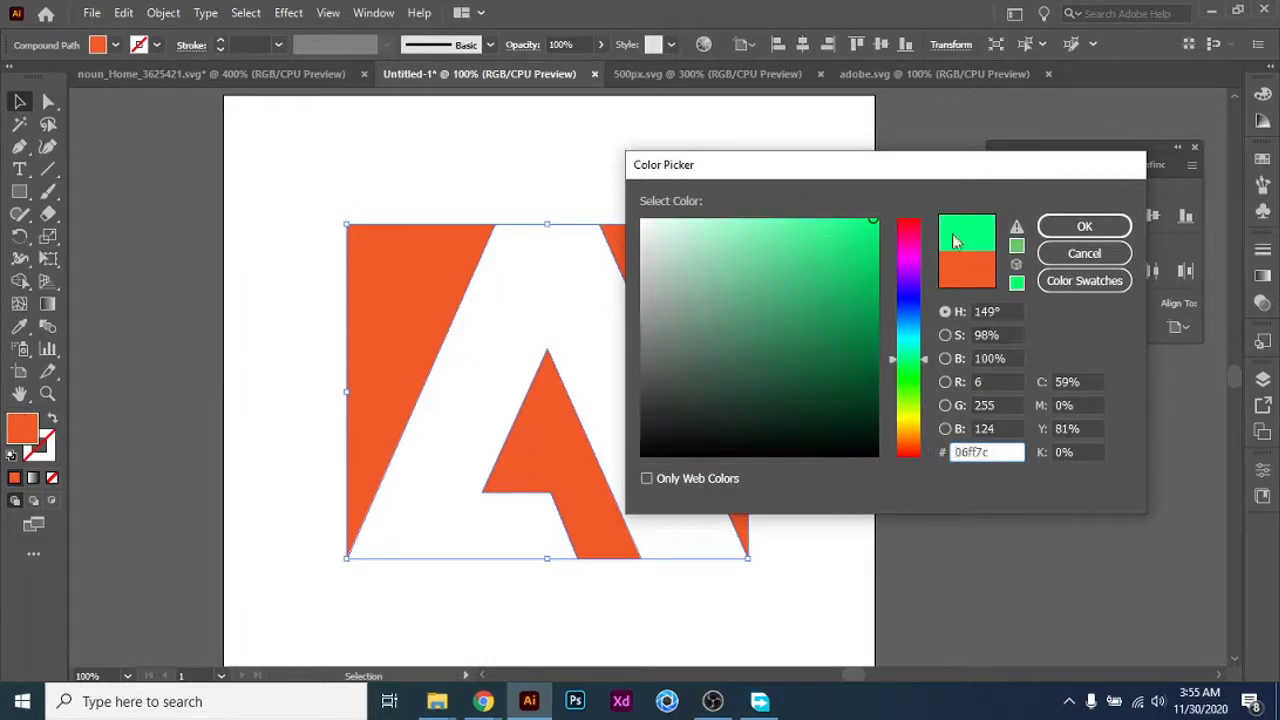
pyautogui.click(1084, 226)
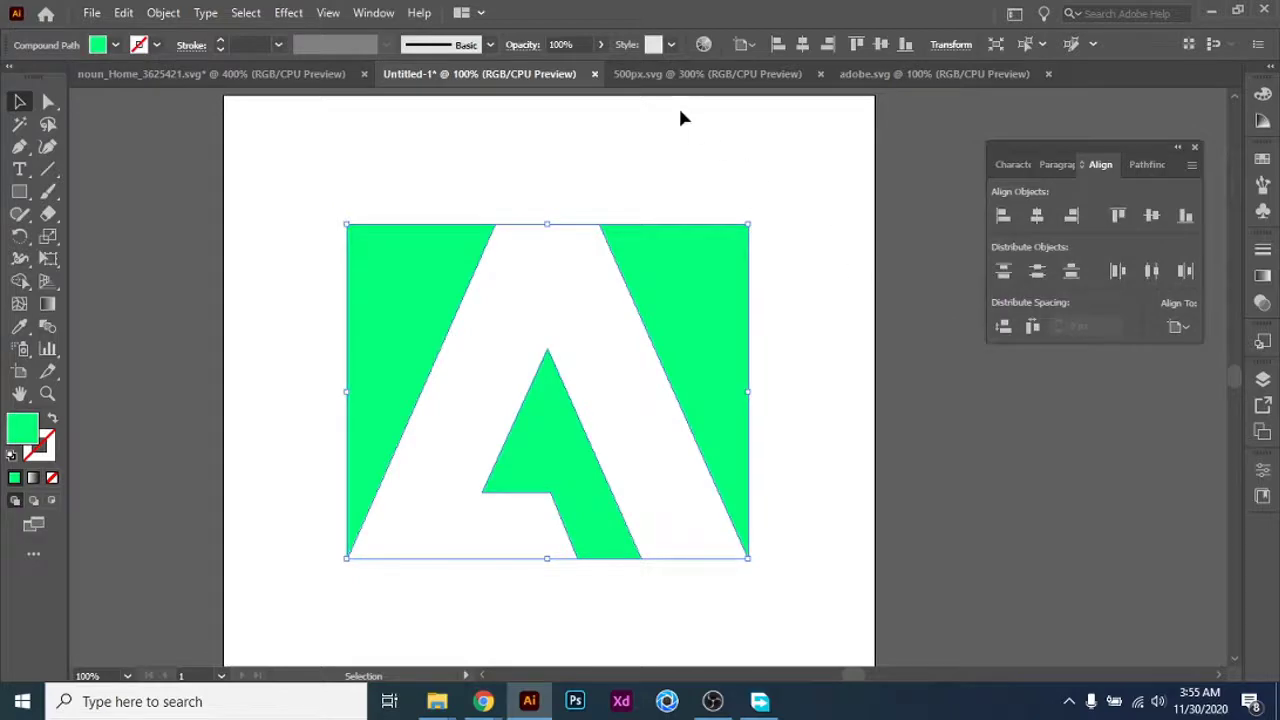
# Switch to the SVG folder in File Explorer, find burger.svg and open it in Illustrator
pyautogui.moveTo(422, 704)
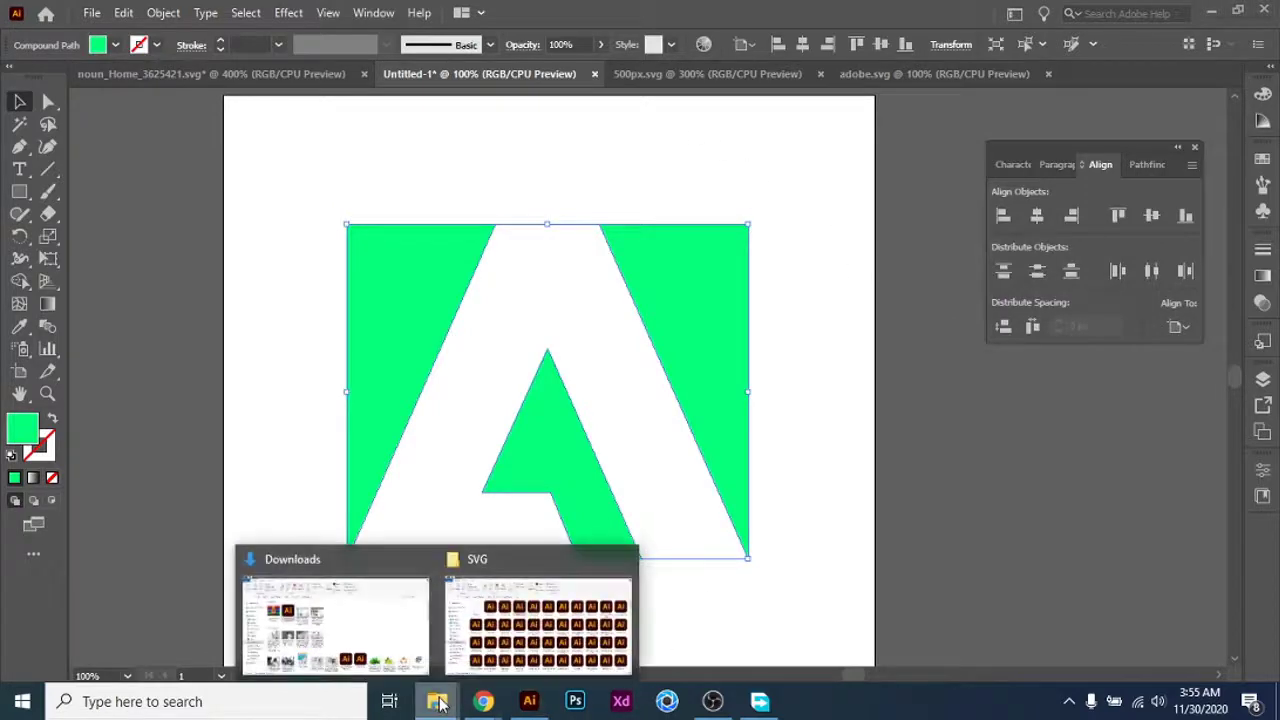
pyautogui.click(534, 609)
pyautogui.scroll(-5, 634, 423)
pyautogui.scroll(-5, 640, 427)
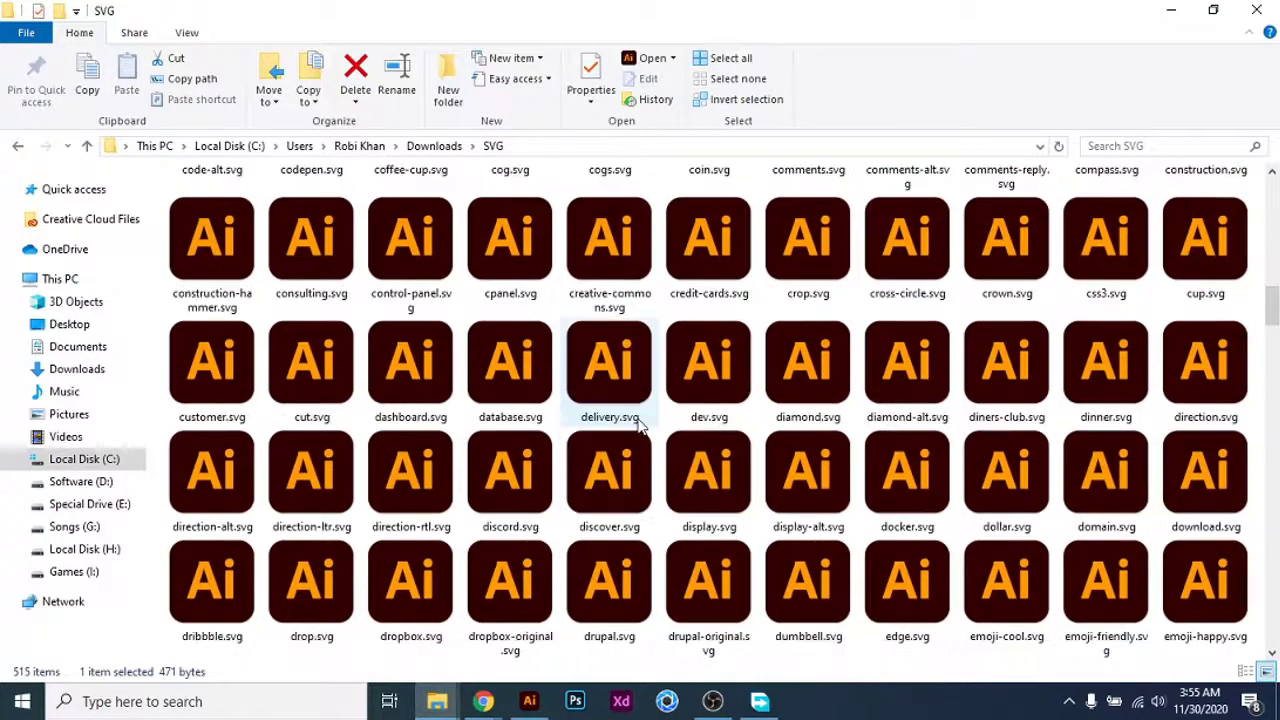
pyautogui.scroll(5, 640, 427)
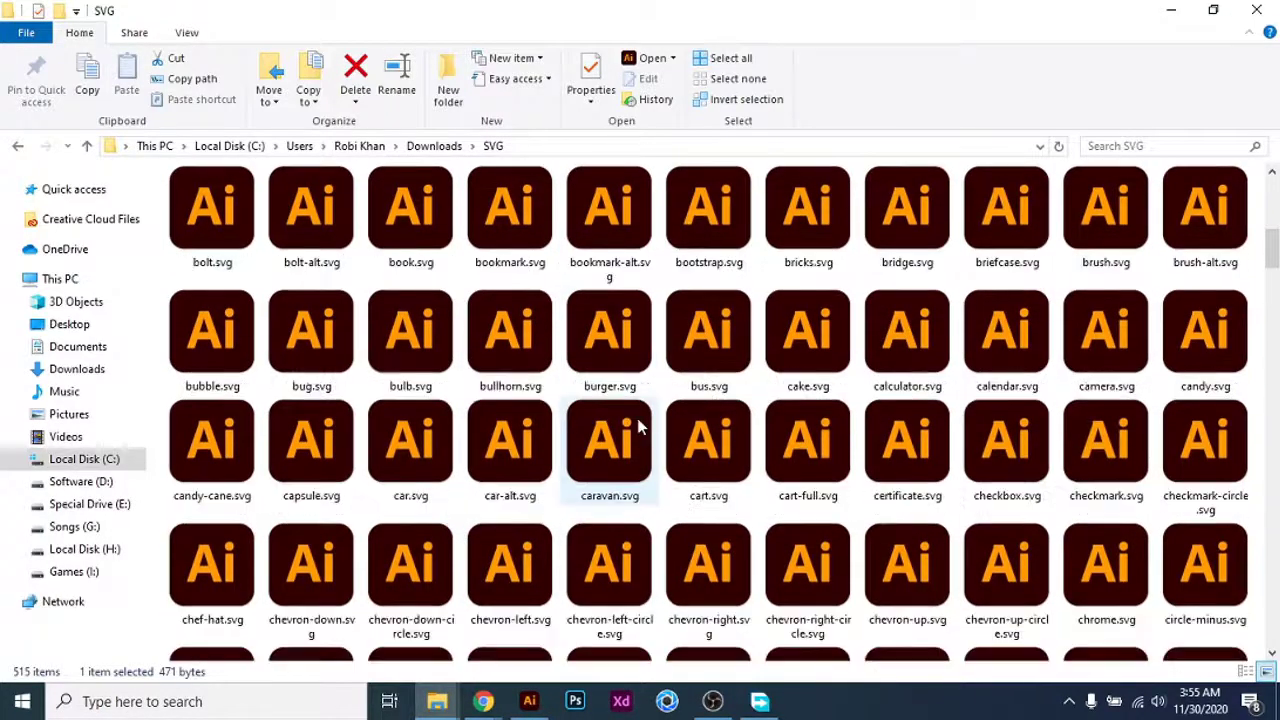
pyautogui.click(618, 324)
pyautogui.rightClick(625, 343)
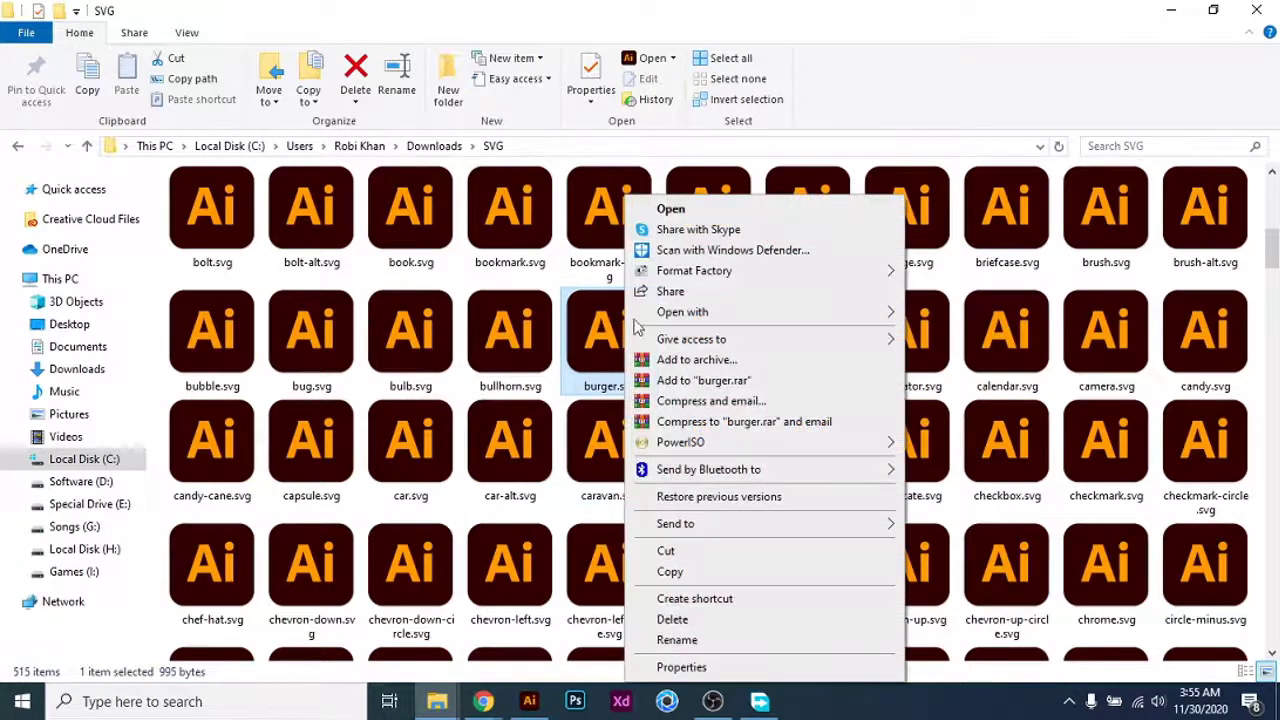
pyautogui.click(722, 210)
# Enlarge the burger icon to about five times its width and centre it roughly over its artboard
pyautogui.click(648, 395)
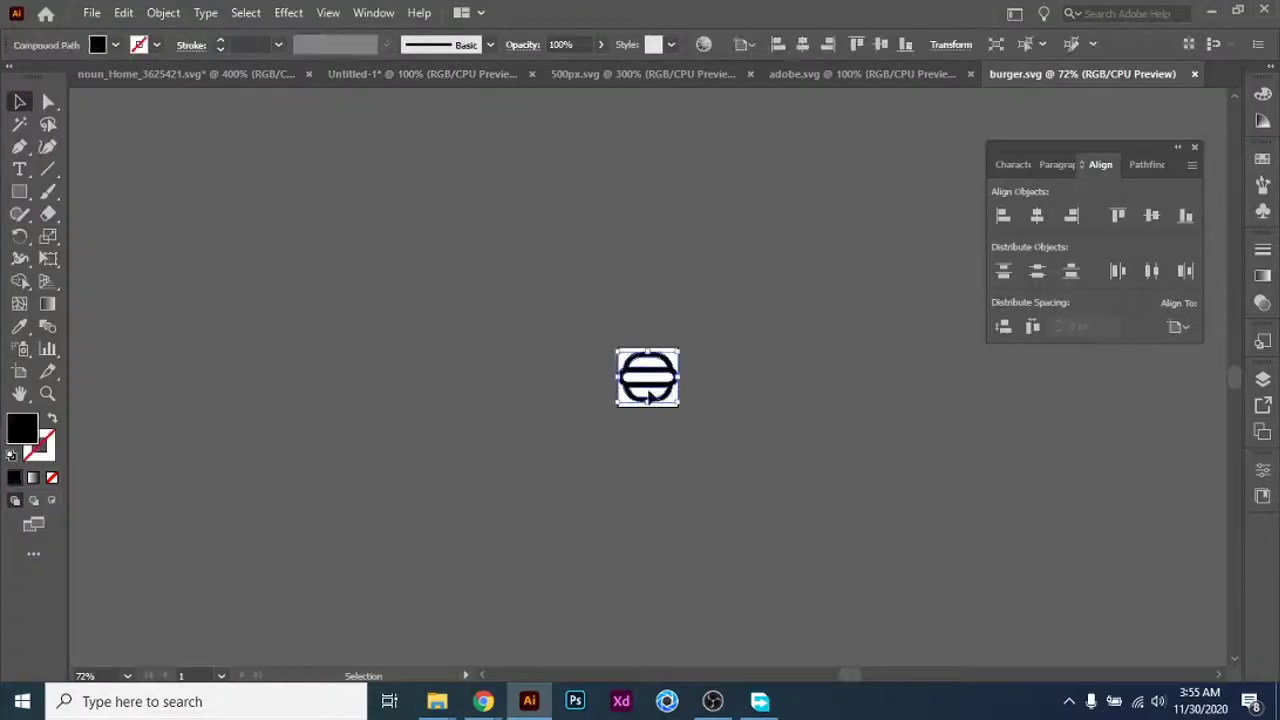
pyautogui.moveTo(651, 408); pyautogui.dragTo(665, 622)
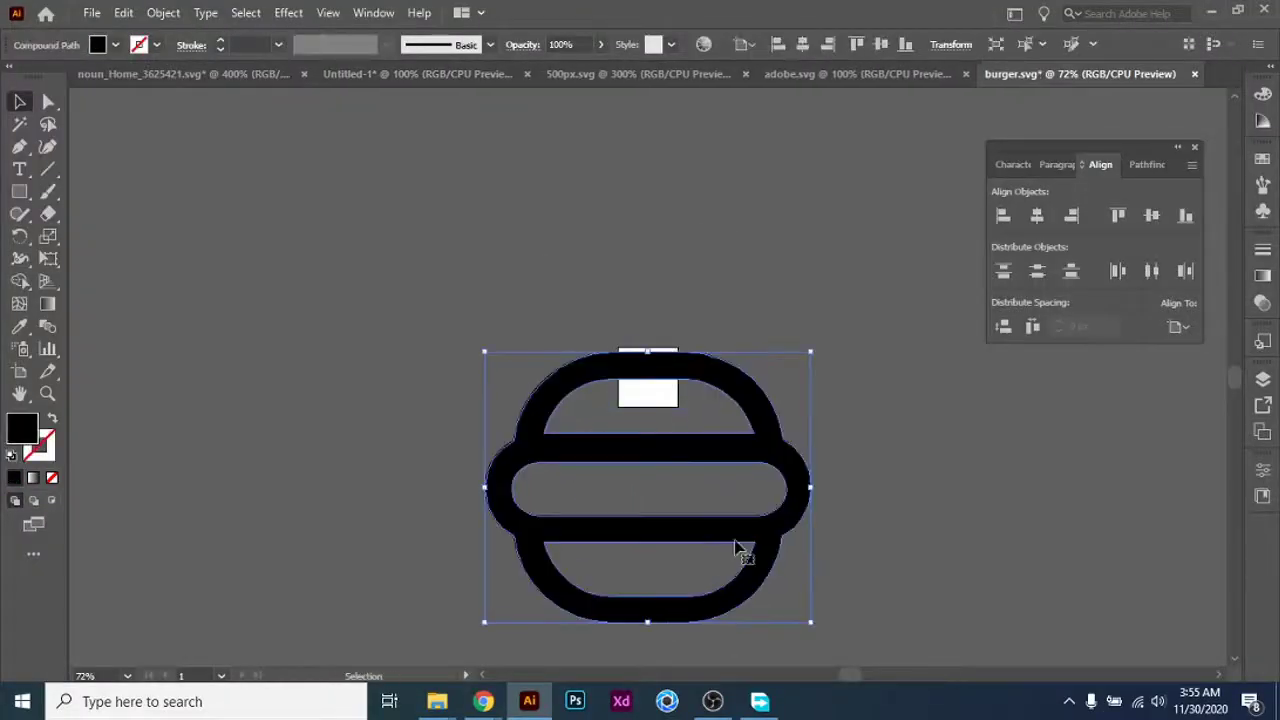
pyautogui.moveTo(790, 535); pyautogui.dragTo(780, 391)
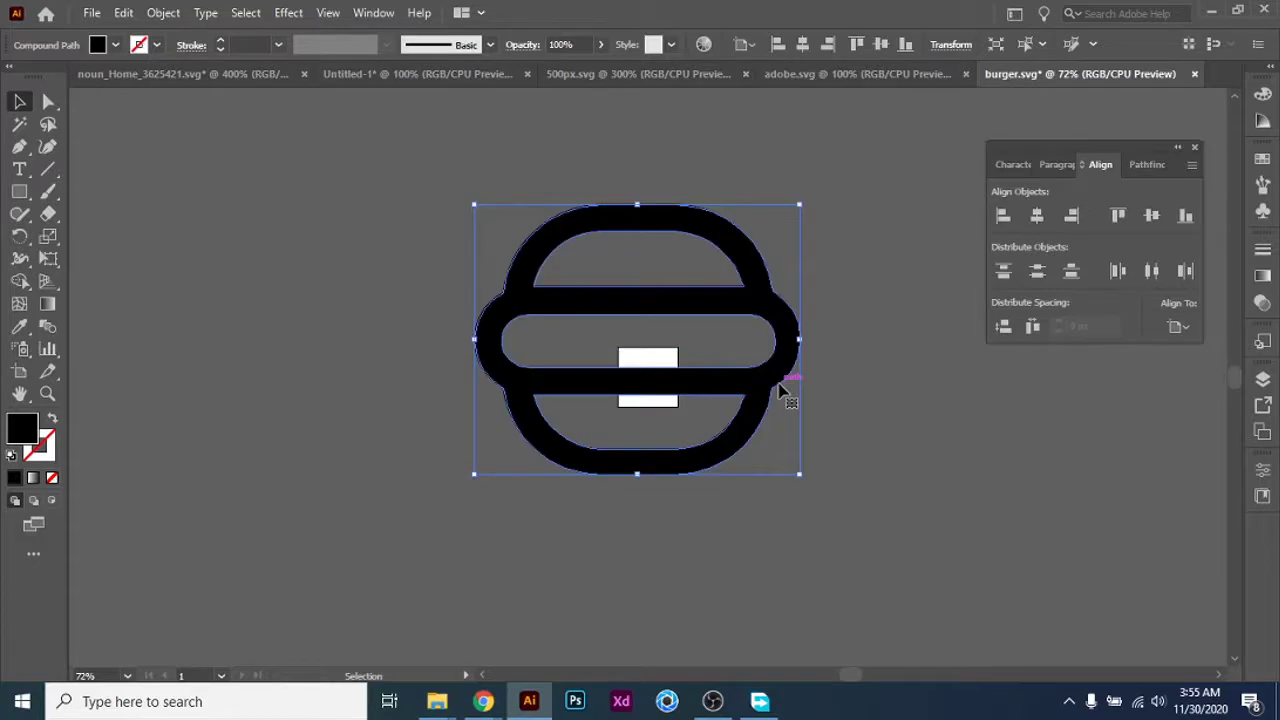
# Copy the burger icon into Untitled-1 and move the green Adobe logo off the artboard to its upper left
pyautogui.click(461, 72)
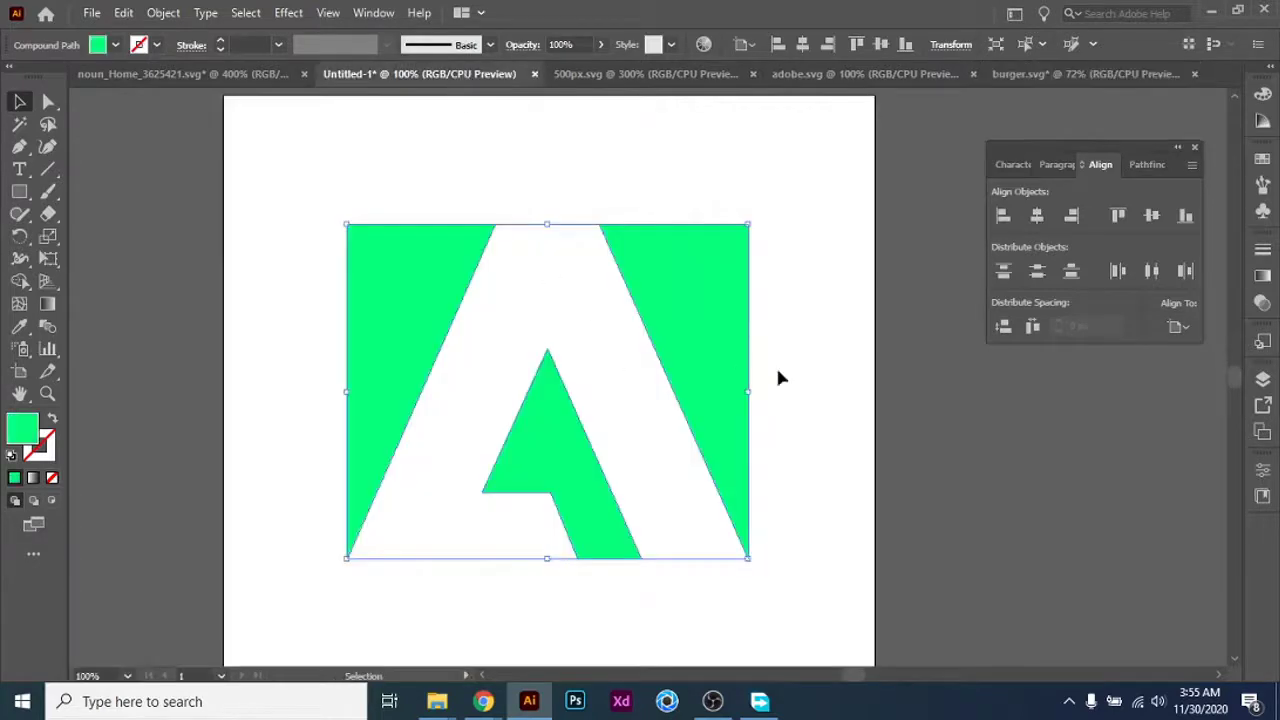
pyautogui.click(823, 381)
pyautogui.hotkey('ctrl', 'v')
pyautogui.scroll(-2, 709, 380)
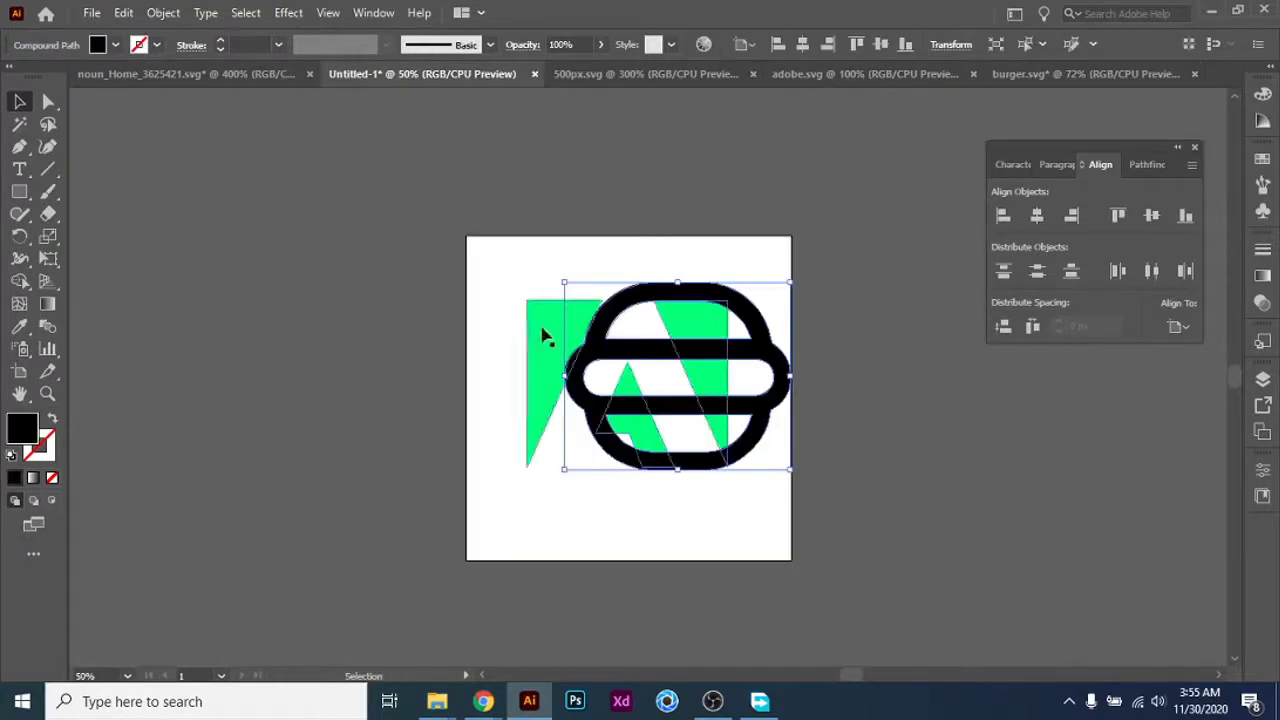
pyautogui.moveTo(543, 334); pyautogui.dragTo(185, 186)
pyautogui.click(697, 406)
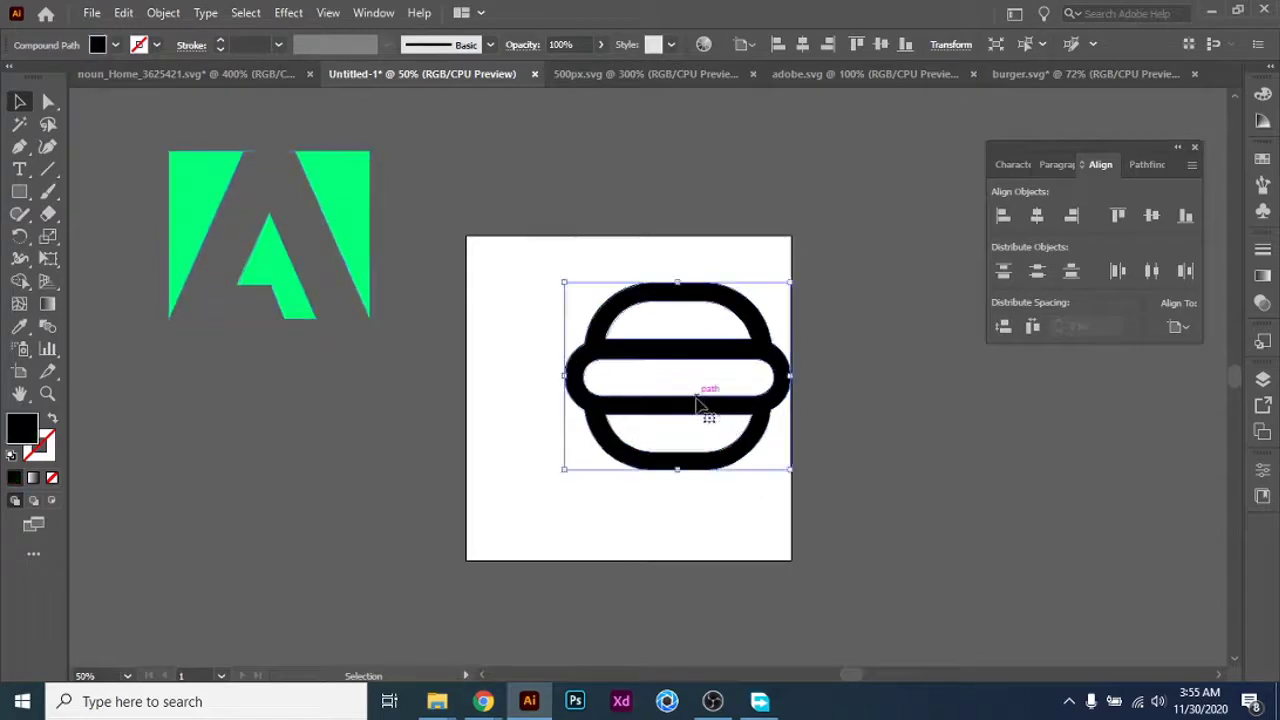
# Move the burger icon to roughly the artboard's centre and recolour it with the Adobe logo's green using the Eyedropper
pyautogui.moveTo(684, 415); pyautogui.dragTo(645, 416)
pyautogui.scroll(1, 645, 416)
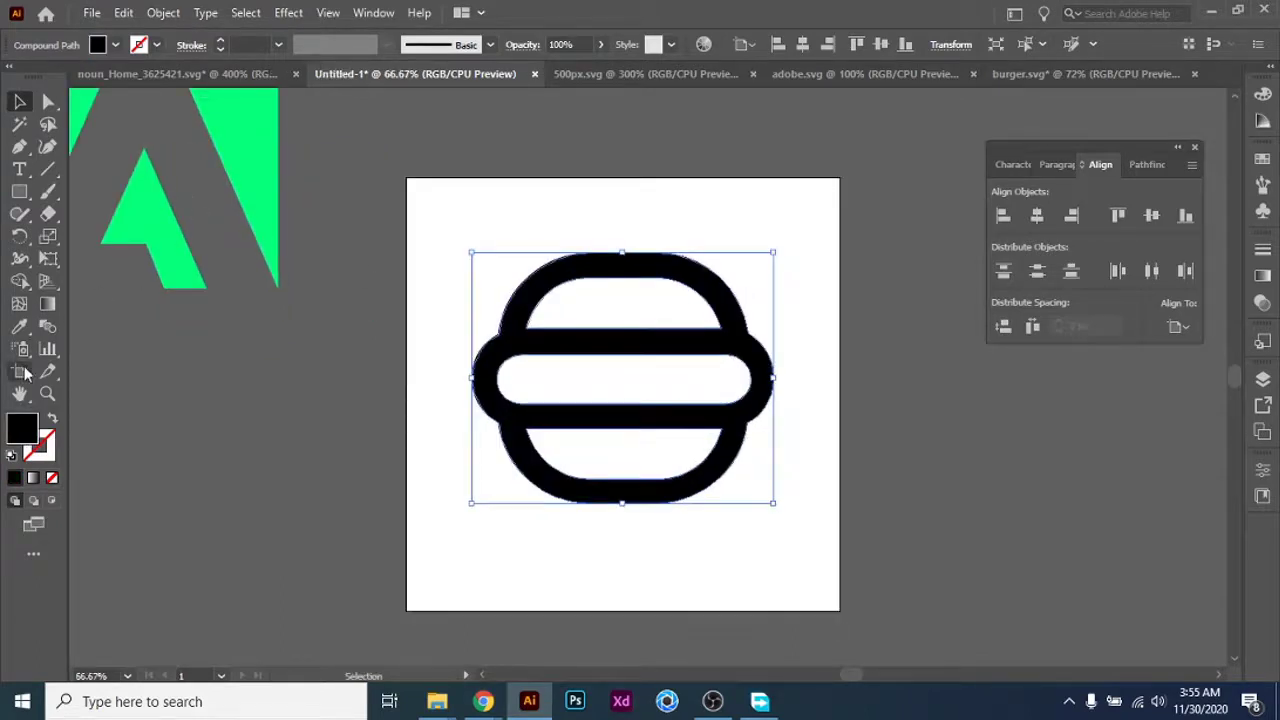
pyautogui.click(20, 326)
pyautogui.click(237, 137)
pyautogui.click(20, 102)
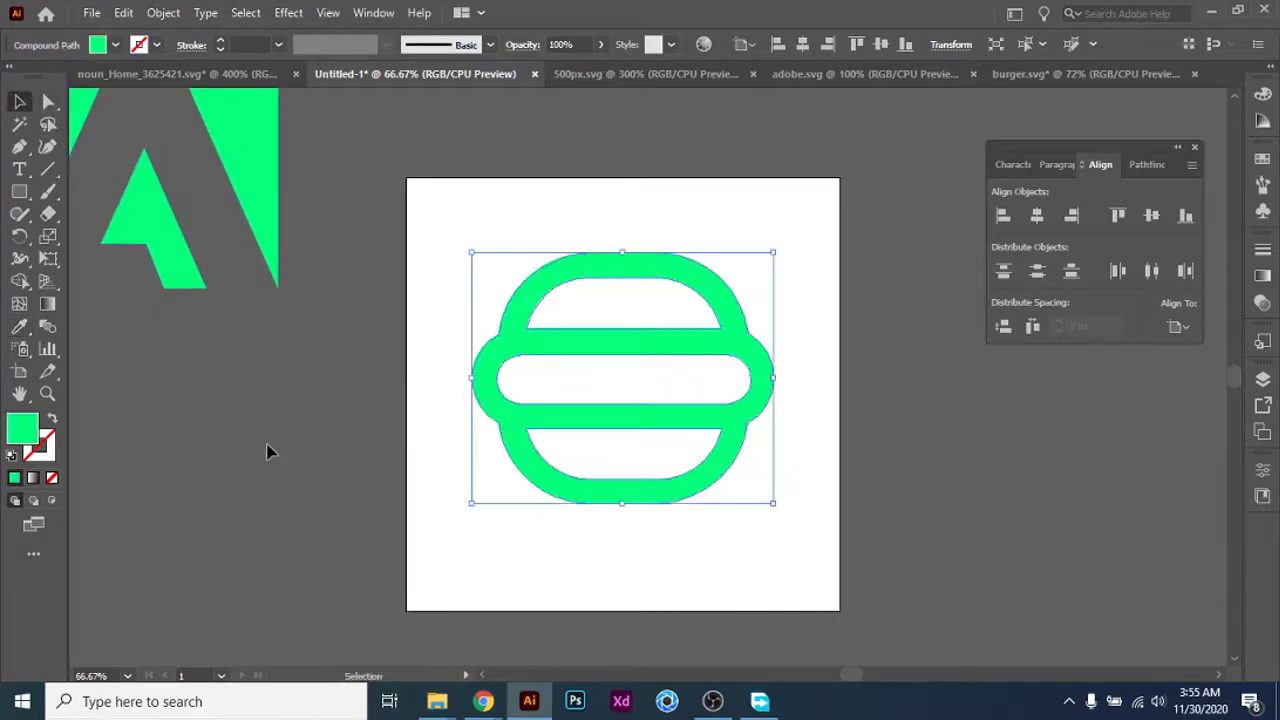
pyautogui.click(269, 449)
# Switch to the LineIcons download page in Chrome, dismiss the package download pop-up and open the site's home page
pyautogui.click(502, 658)
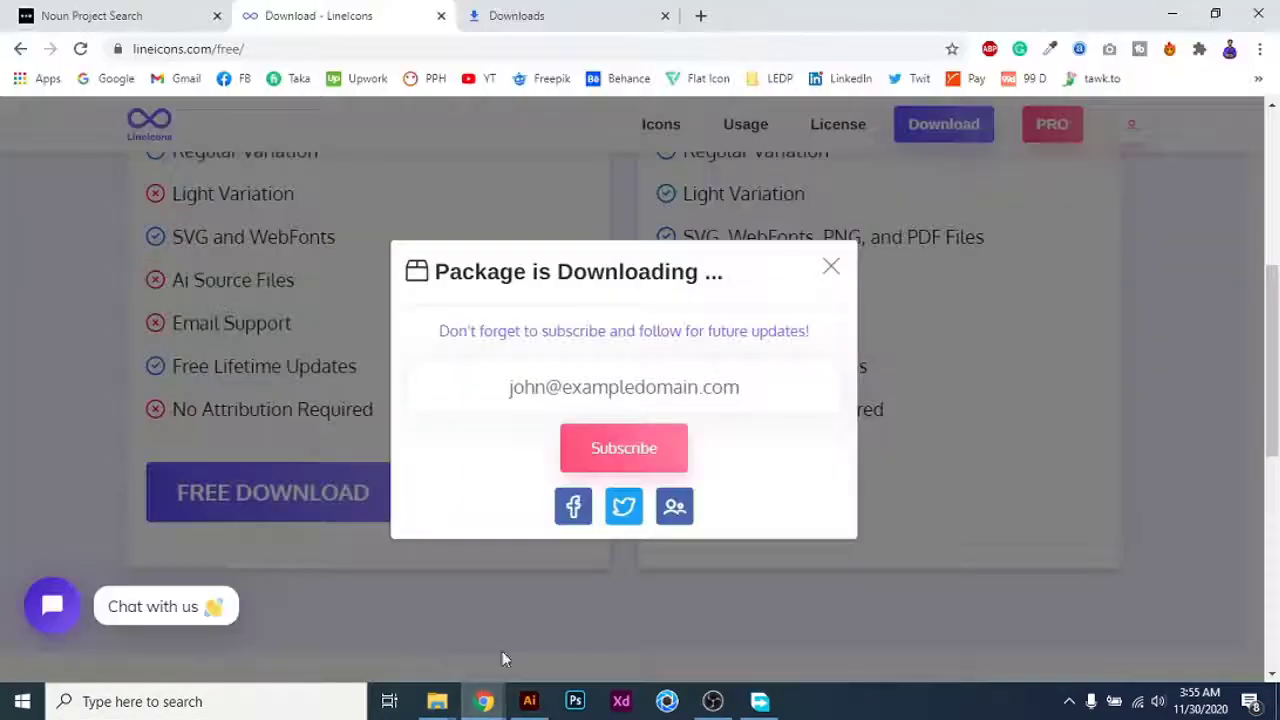
pyautogui.click(831, 266)
pyautogui.scroll(5, 826, 376)
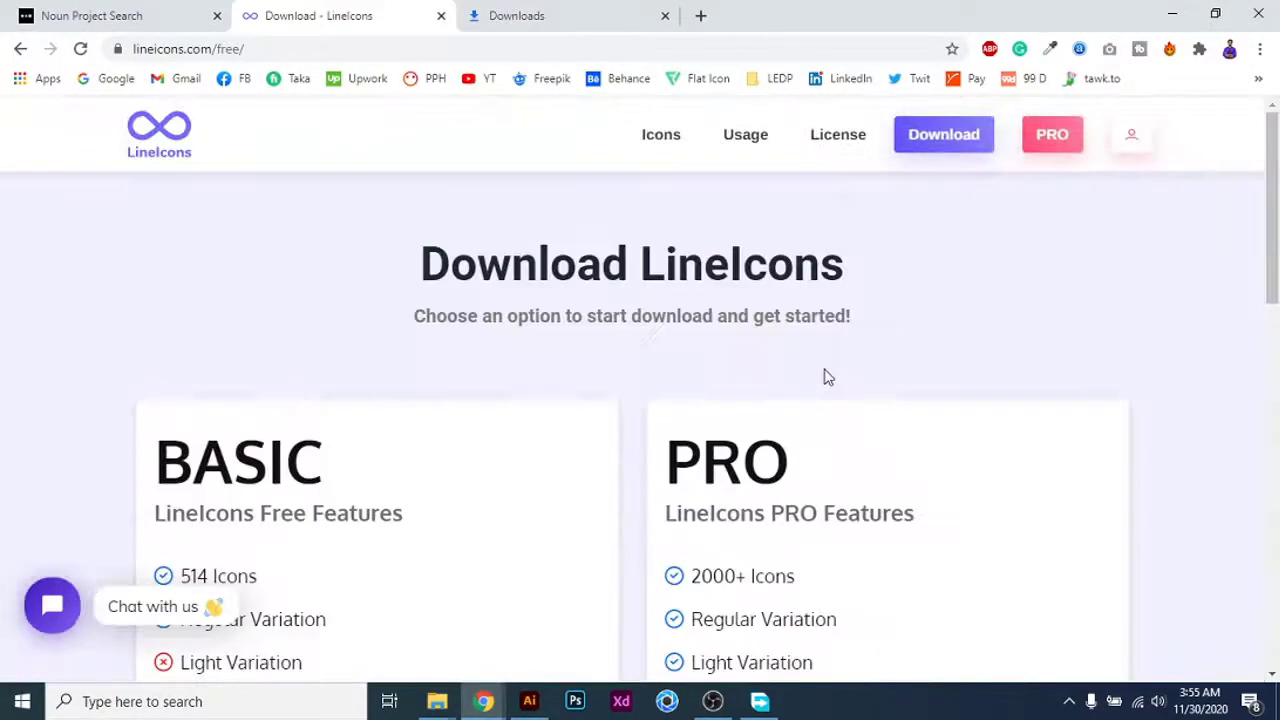
pyautogui.click(188, 157)
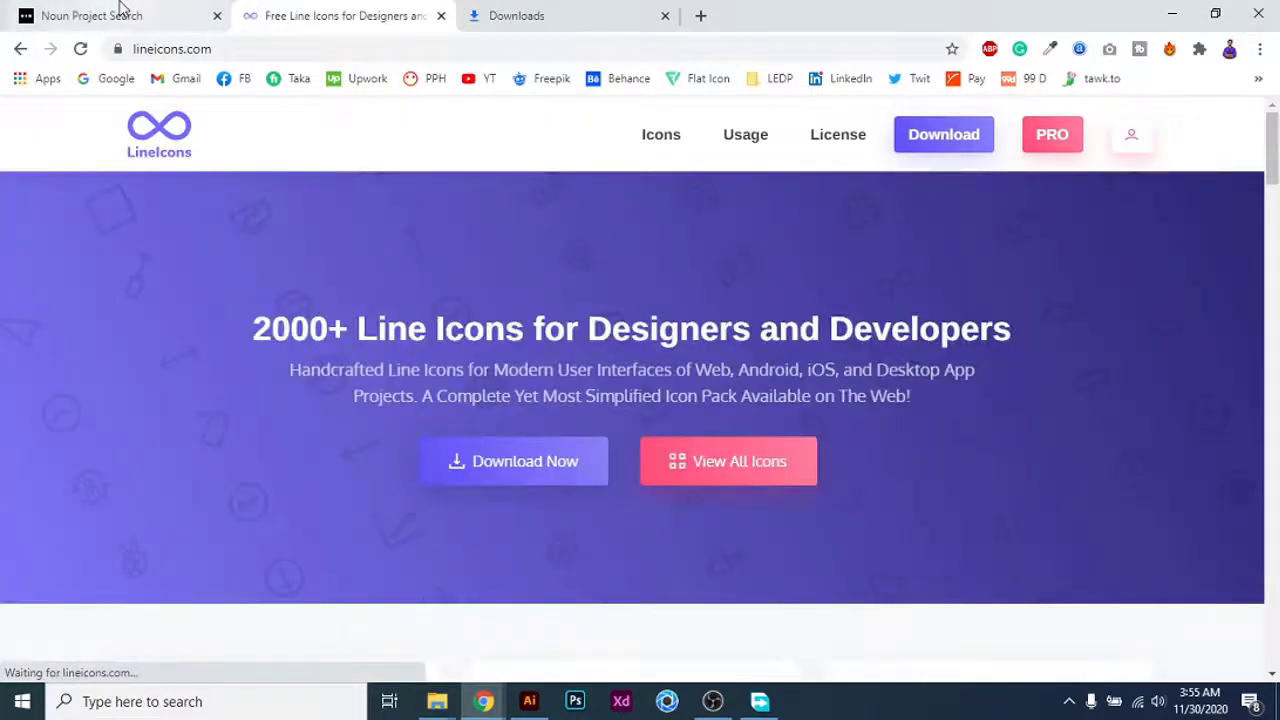
# Open the Noun Project home page from its "home" search results, and return to the LineIcons home page
pyautogui.click(120, 12)
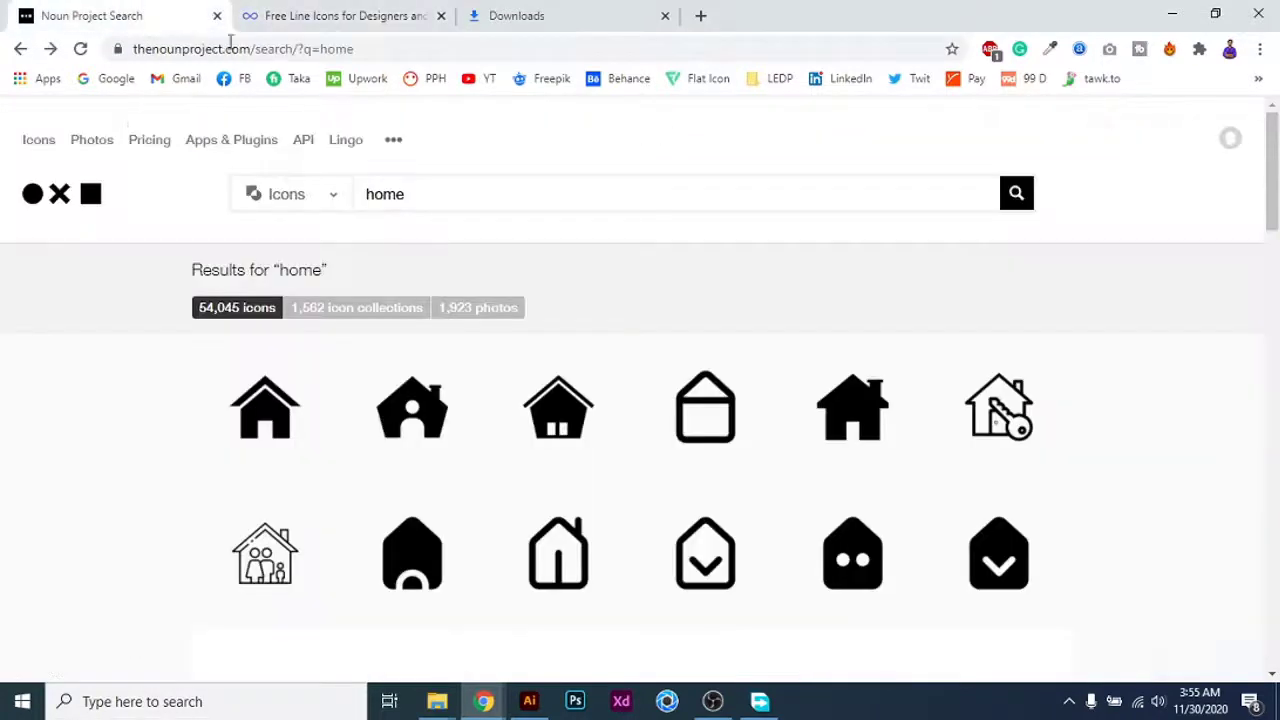
pyautogui.click(88, 196)
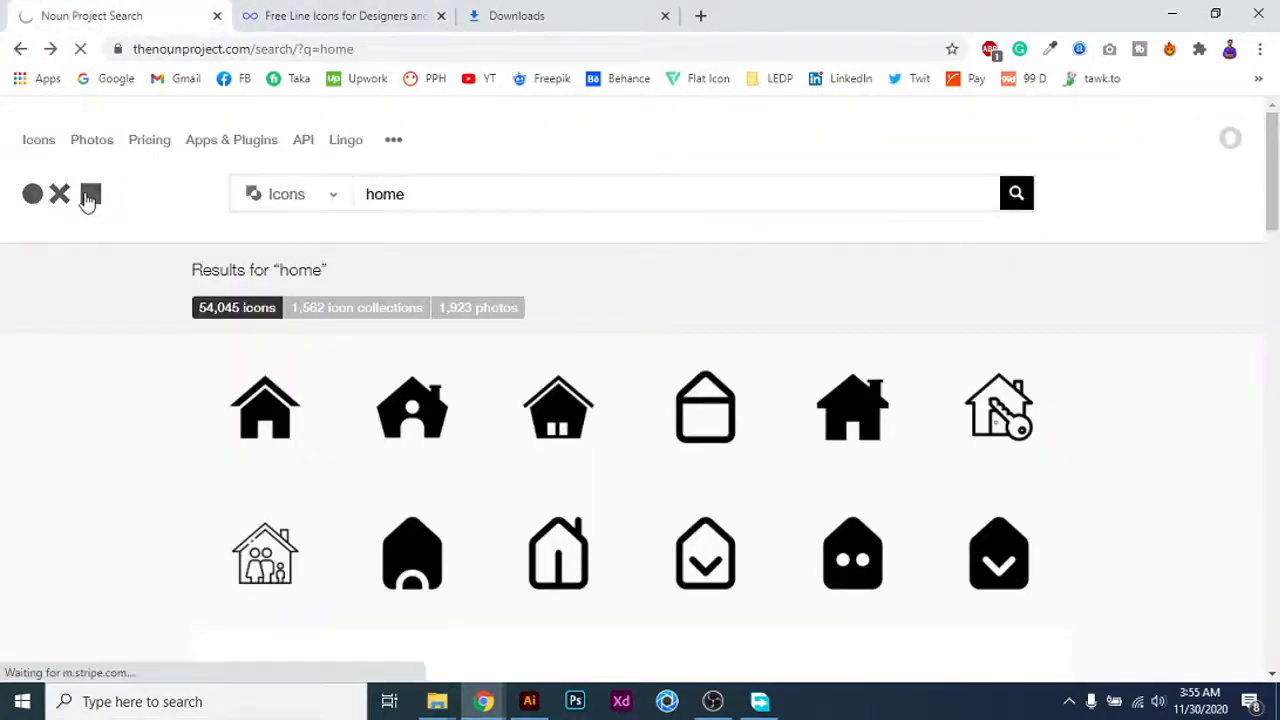
pyautogui.click(328, 8)
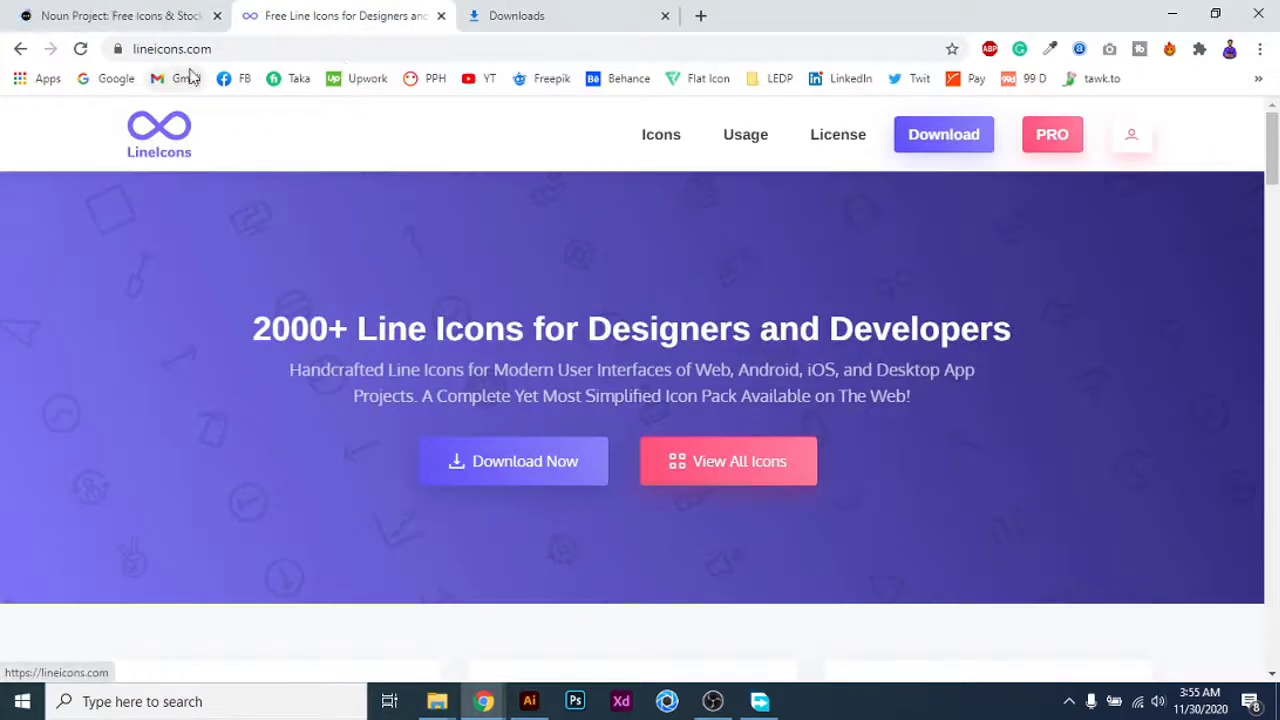